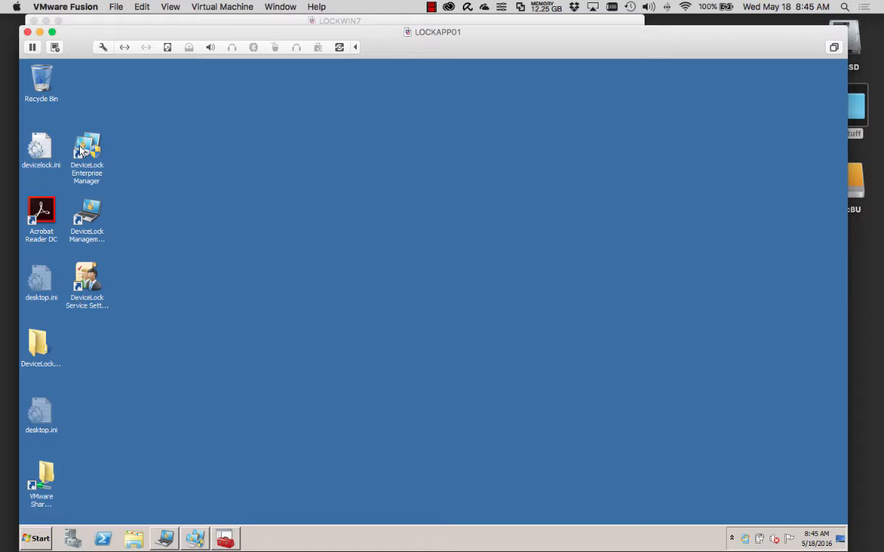
{"action": "left_click", "coordinate": [85, 211]}
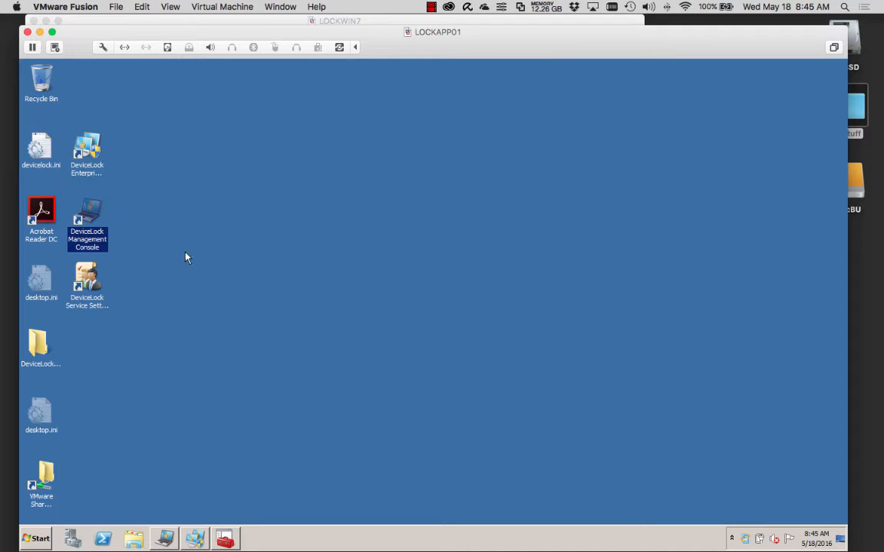
{"action": "left_click", "coordinate": [96, 288]}
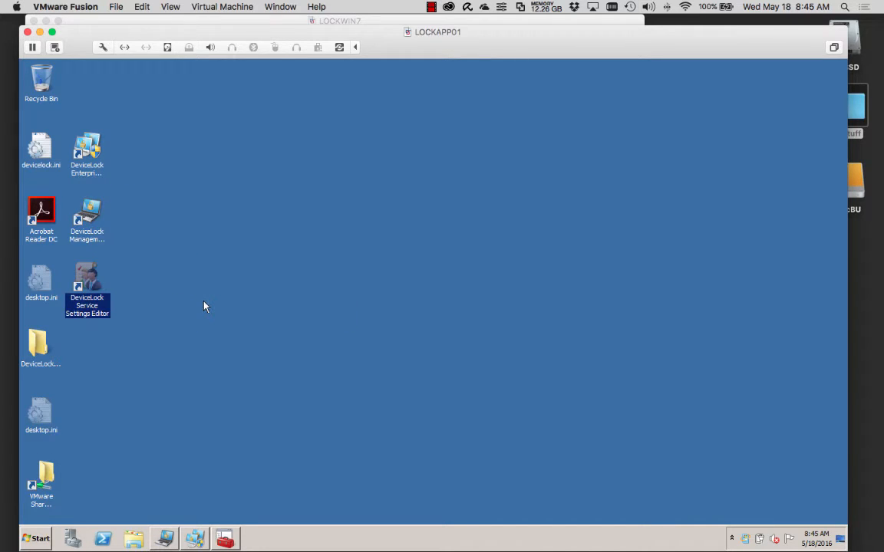
{"action": "left_click", "coordinate": [204, 307]}
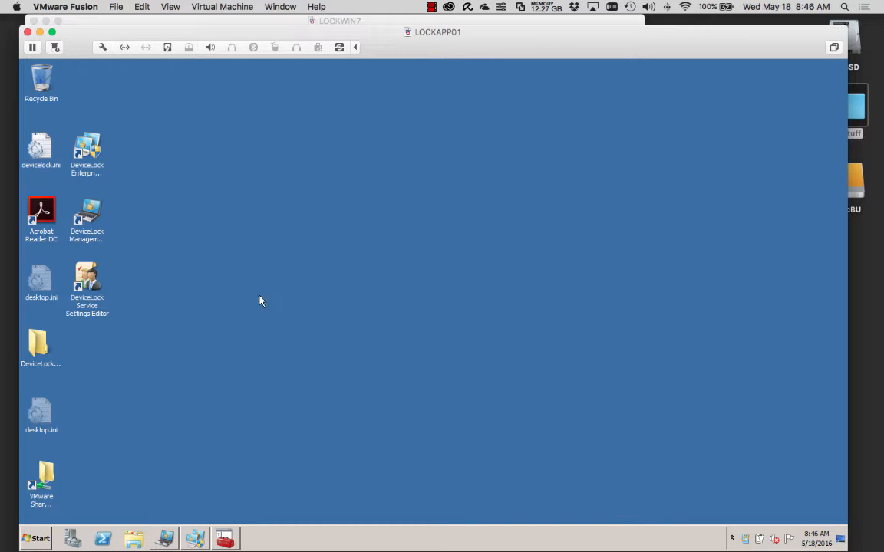
Step: Open a network scan in DeviceLock Enterprise Manager and list the machines in the Computers organizational unit
{"action": "left_click", "coordinate": [195, 538]}
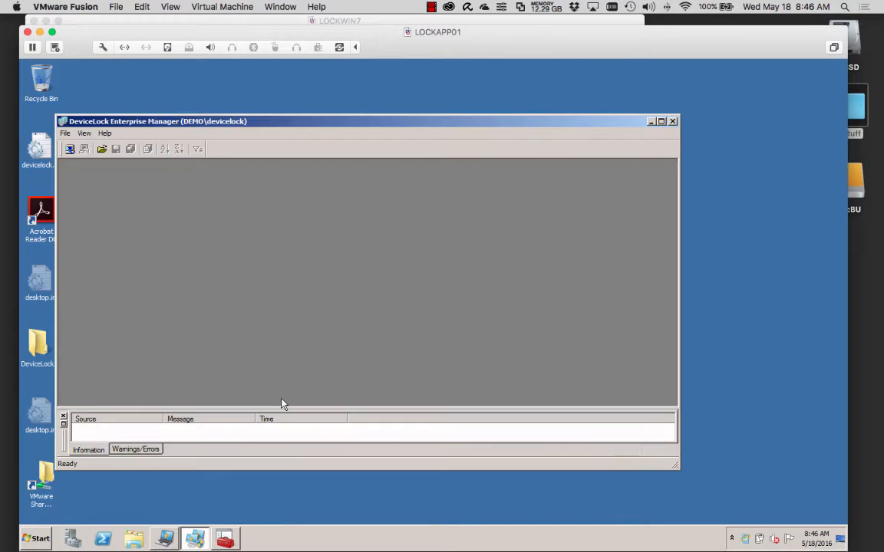
{"action": "left_click", "coordinate": [69, 149]}
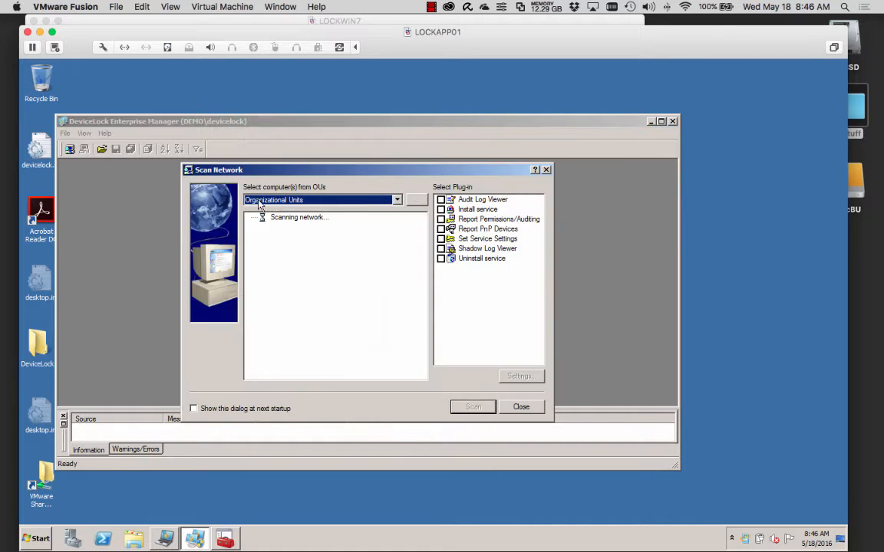
{"action": "left_click", "coordinate": [395, 200]}
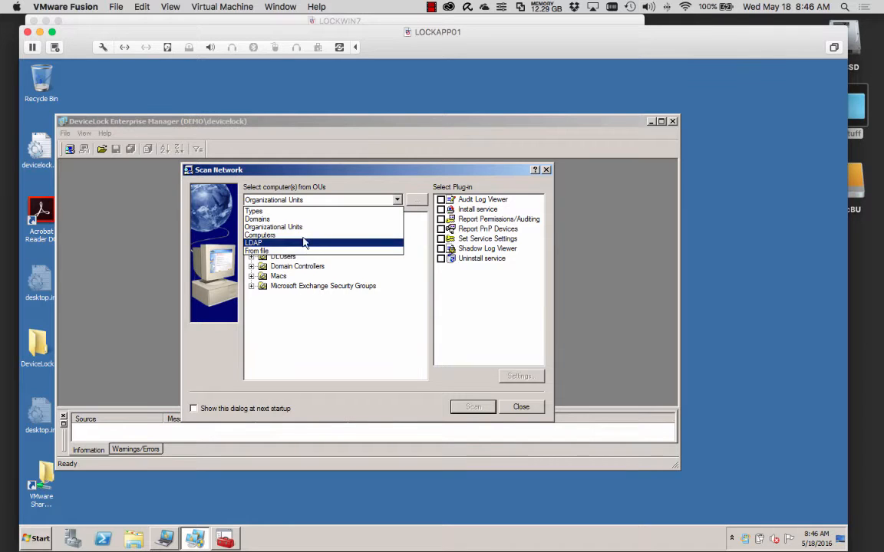
{"action": "left_click", "coordinate": [318, 179]}
{"action": "left_click", "coordinate": [250, 217]}
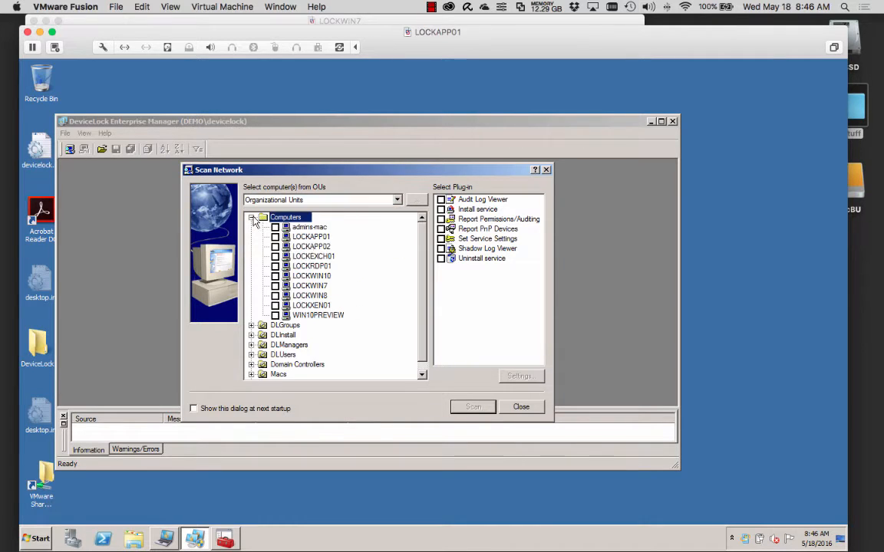
Step: Review the policies offered by the Set Service Settings plug-in, cancel without scanning, and minimize Enterprise Manager
{"action": "left_click", "coordinate": [477, 210]}
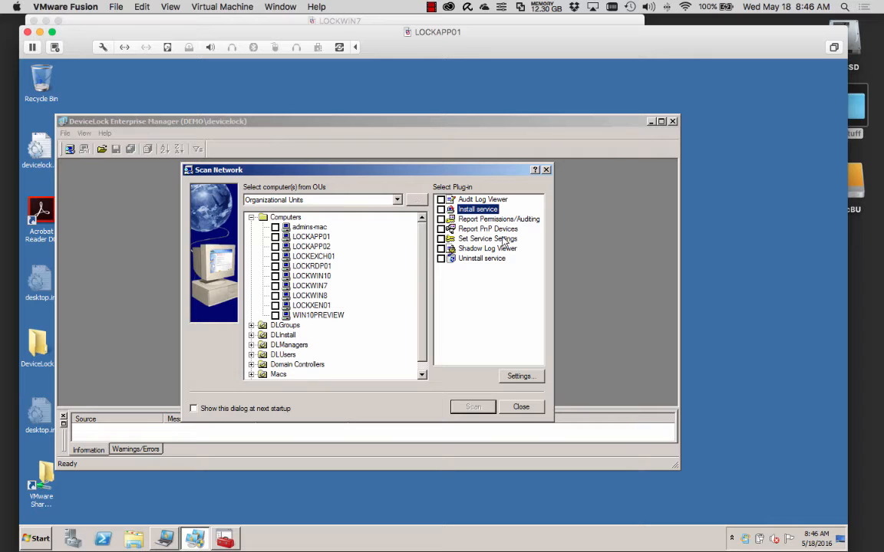
{"action": "left_click", "coordinate": [441, 239]}
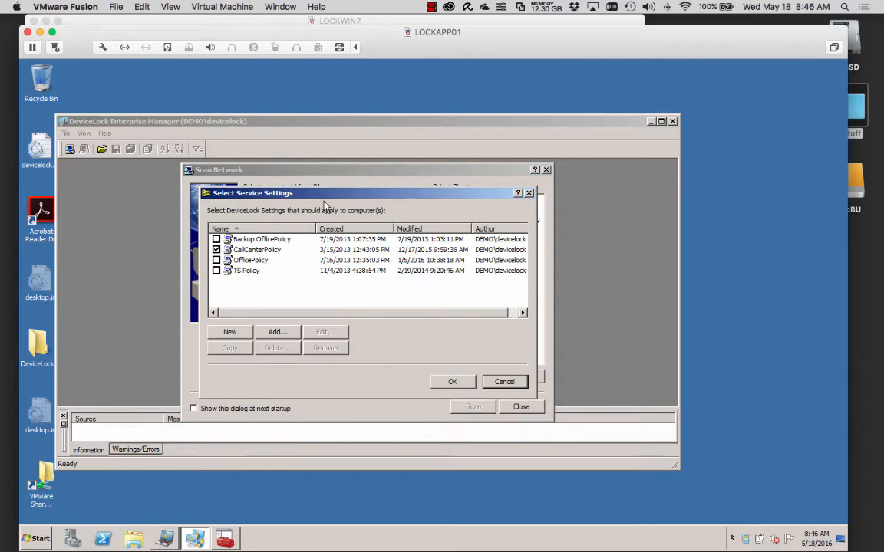
{"action": "left_click", "coordinate": [516, 381]}
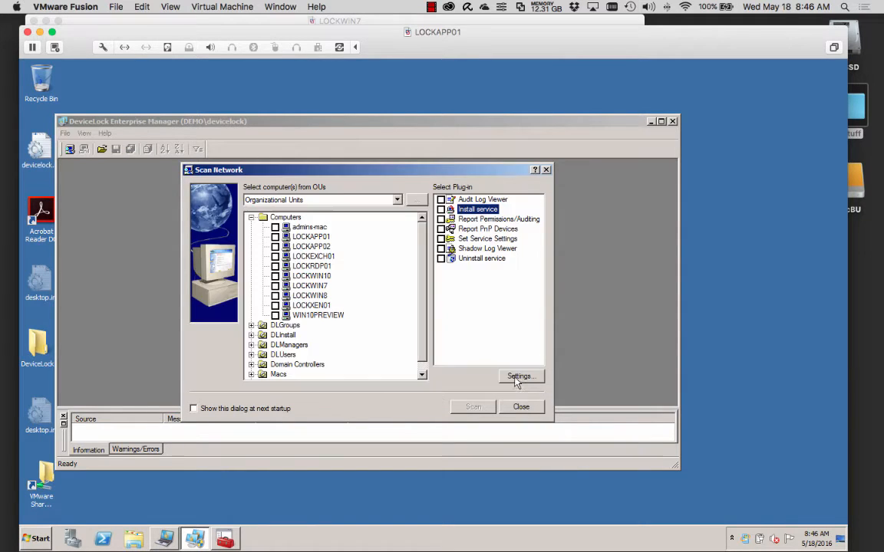
{"action": "left_click", "coordinate": [521, 406]}
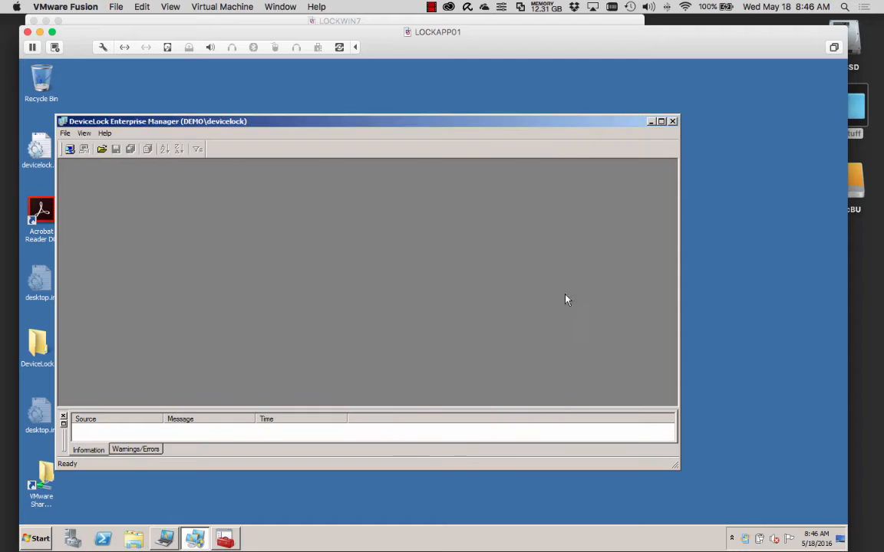
{"action": "left_click", "coordinate": [652, 122]}
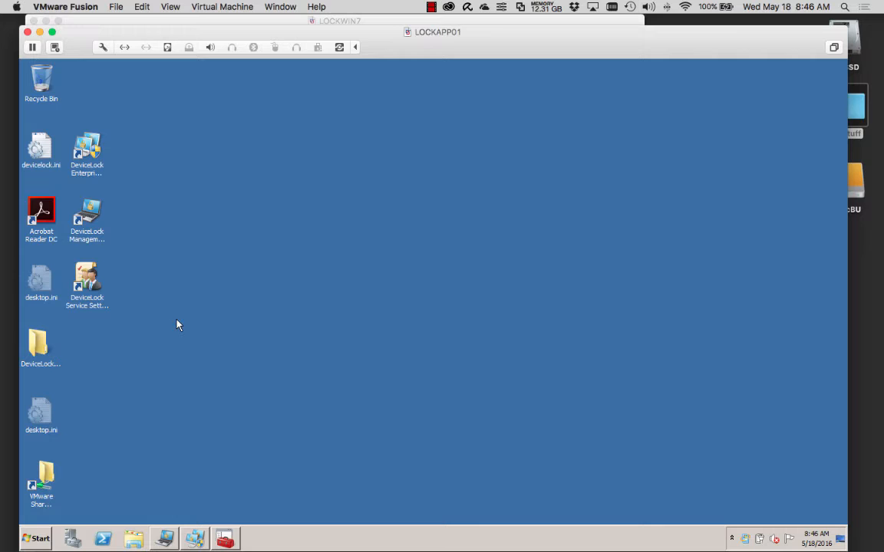
Step: Switch to Group Policy Management Editor and examine DeviceLock's Service Options, Devices and available policy commands, then minimize the editor
{"action": "left_click", "coordinate": [227, 540]}
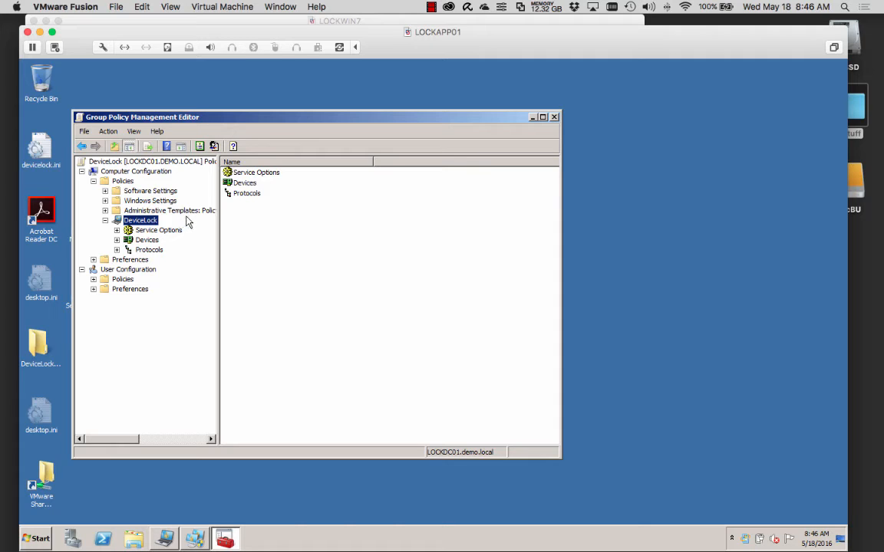
{"action": "left_click", "coordinate": [117, 230]}
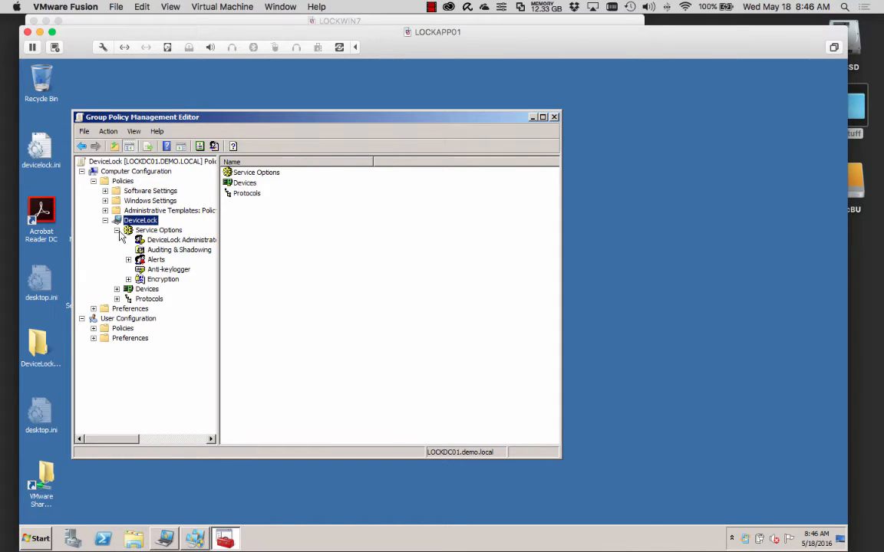
{"action": "left_click", "coordinate": [116, 290]}
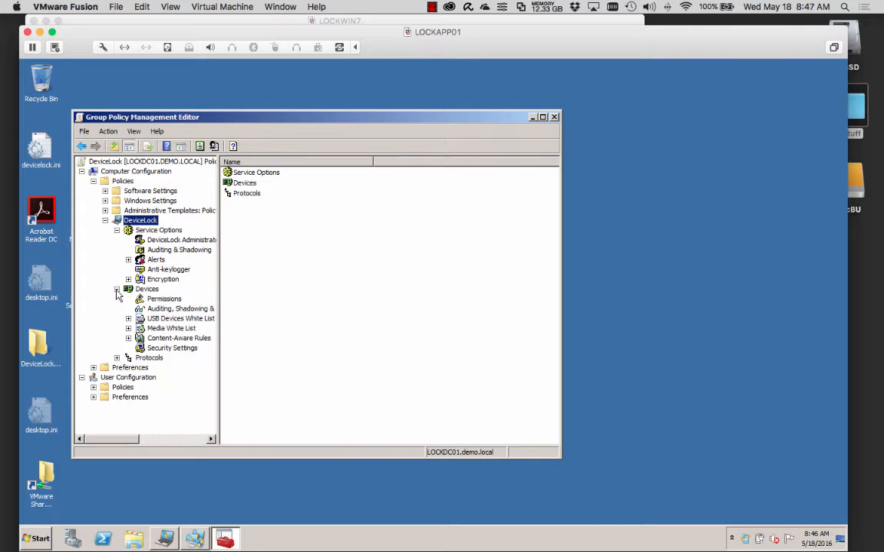
{"action": "right_click", "coordinate": [141, 223]}
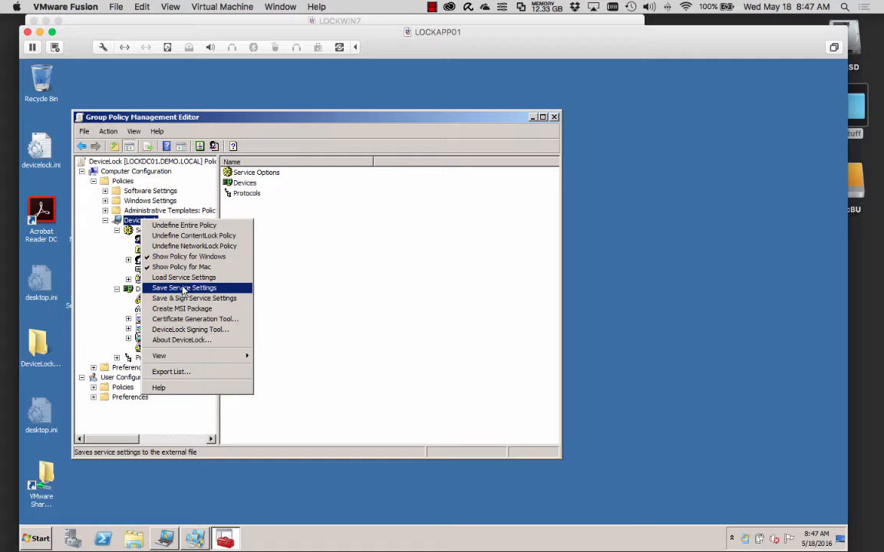
{"action": "left_click", "coordinate": [397, 261]}
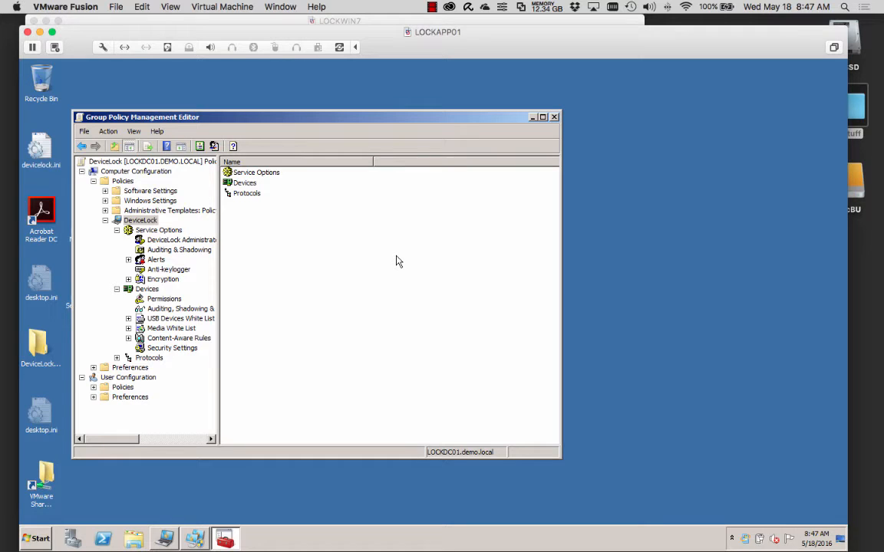
{"action": "left_click", "coordinate": [534, 118]}
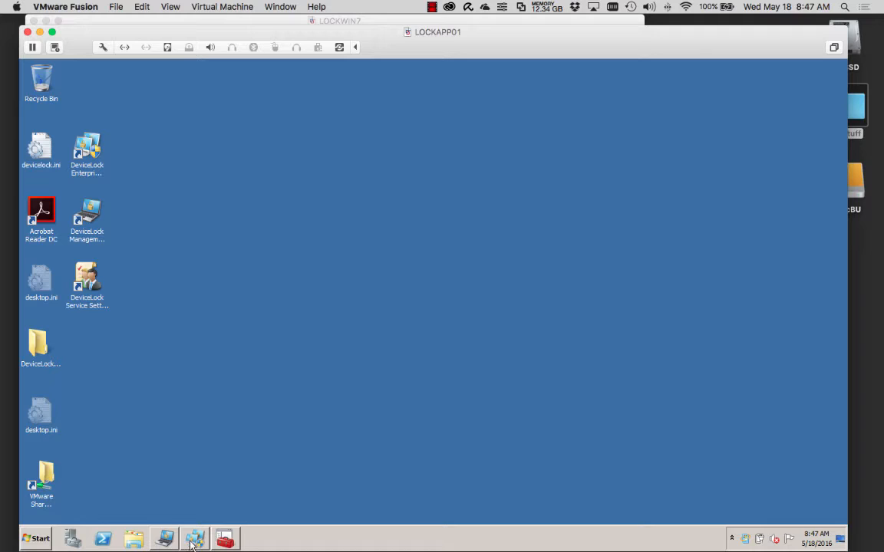
Step: Switch to DeviceLock Management Console and examine the connection commands and subsections of the DeviceLock Service node
{"action": "left_click", "coordinate": [163, 539]}
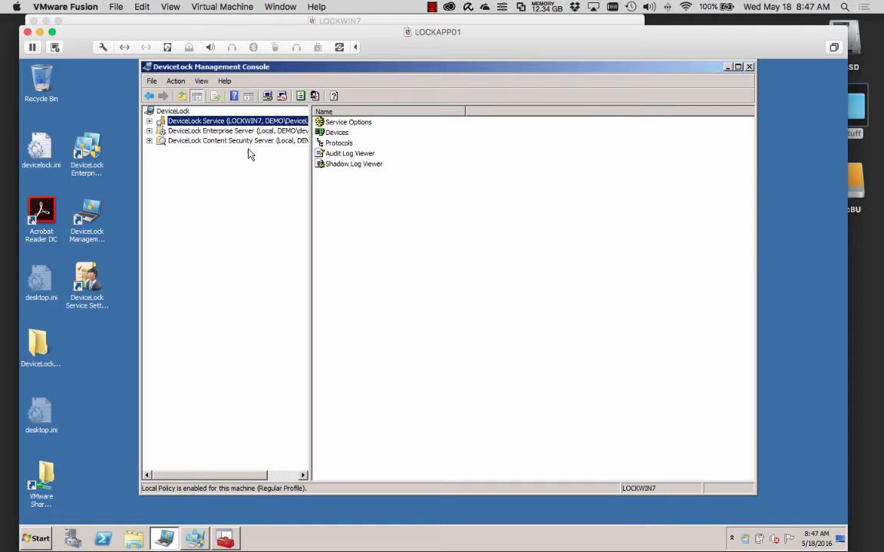
{"action": "right_click", "coordinate": [218, 123]}
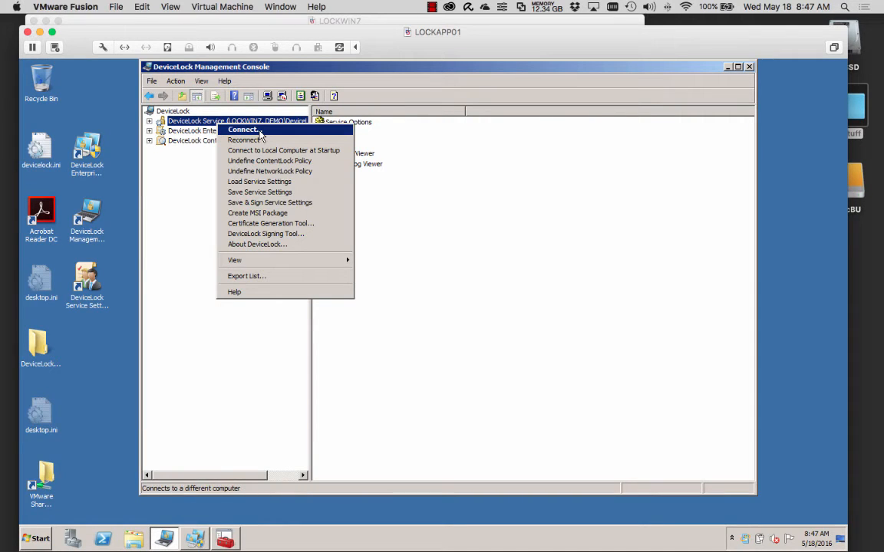
{"action": "left_click", "coordinate": [203, 121]}
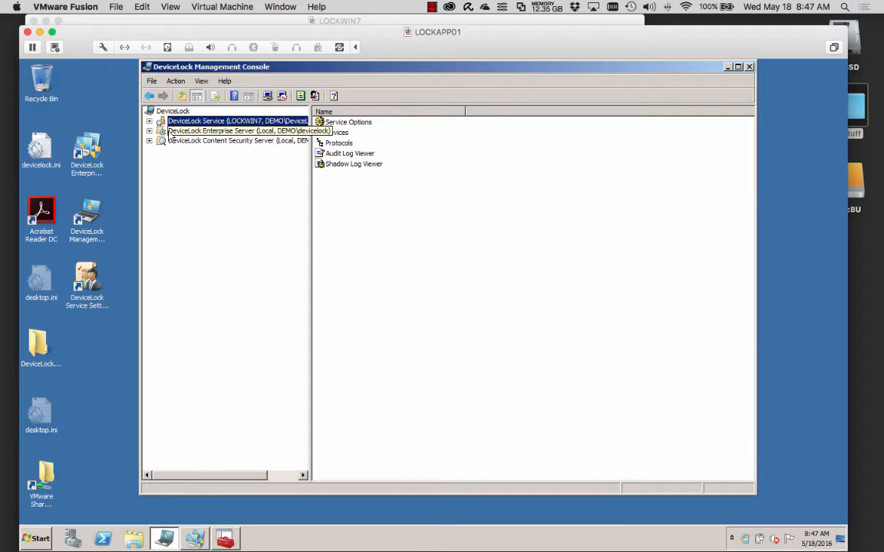
{"action": "left_click", "coordinate": [150, 121]}
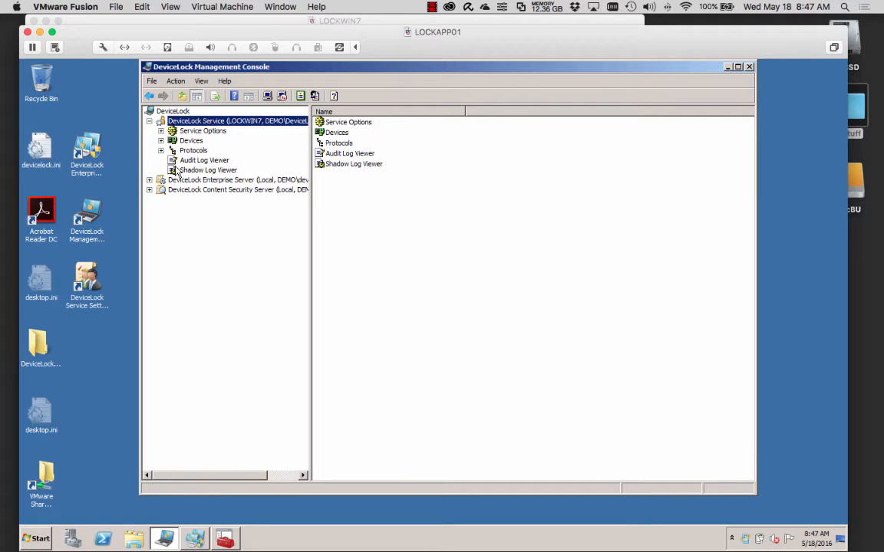
{"action": "left_click", "coordinate": [197, 123]}
{"action": "left_click", "coordinate": [150, 121]}
Step: Review the DeviceLock Enterprise Server's audit log, shadow log and monitoring tasks
{"action": "left_click", "coordinate": [149, 132]}
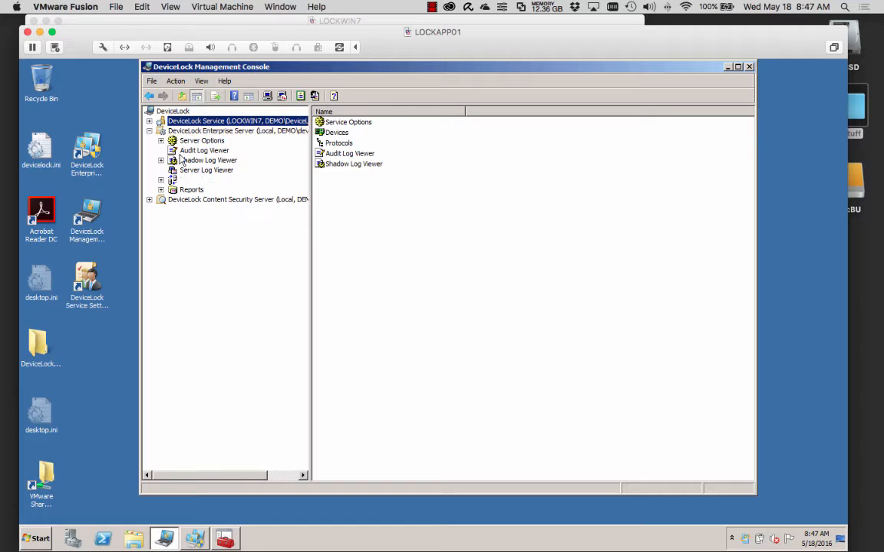
{"action": "left_click", "coordinate": [204, 152]}
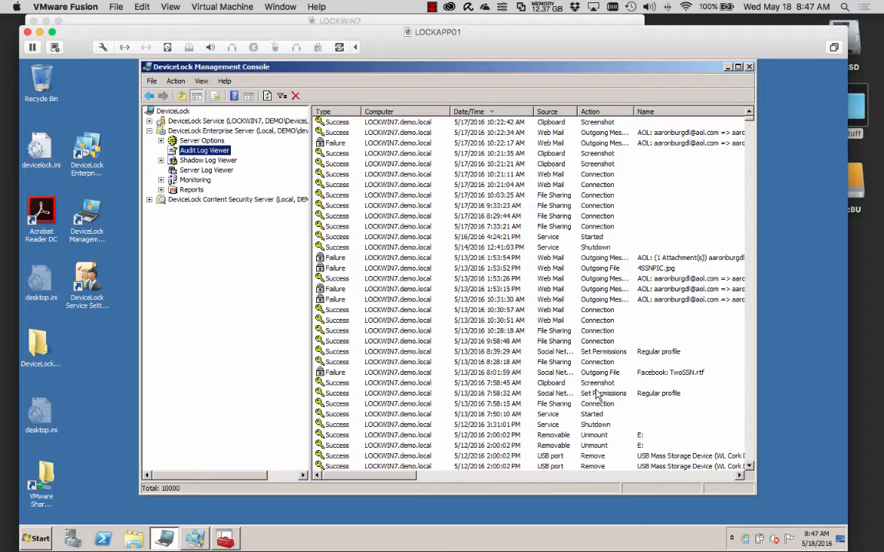
{"action": "left_click", "coordinate": [204, 162]}
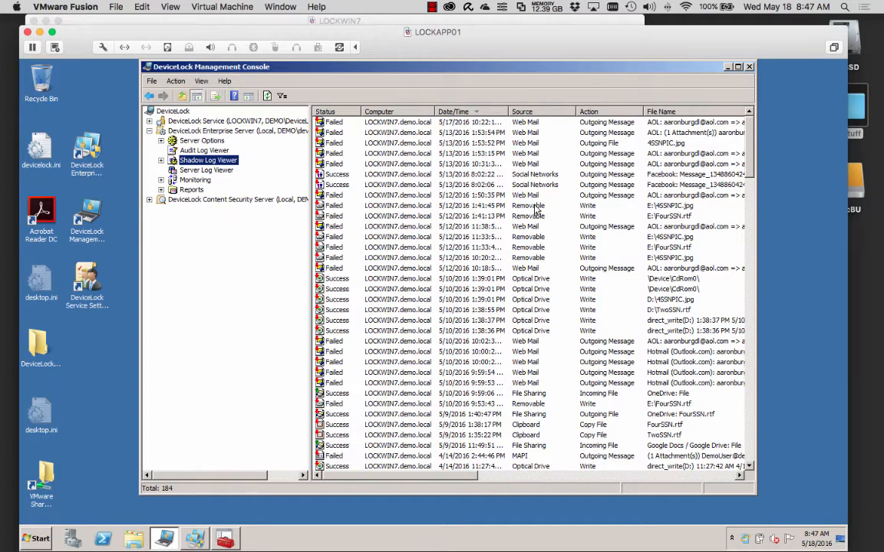
{"action": "left_click", "coordinate": [195, 180]}
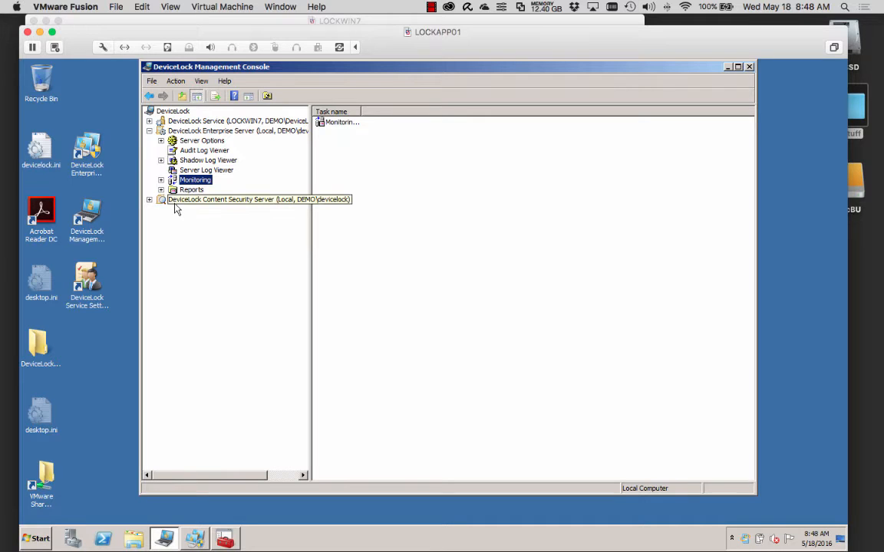
{"action": "left_click", "coordinate": [150, 132]}
Step: Examine the Search Server and Discovery Server sections of the DeviceLock Content Security Server
{"action": "left_click", "coordinate": [150, 141]}
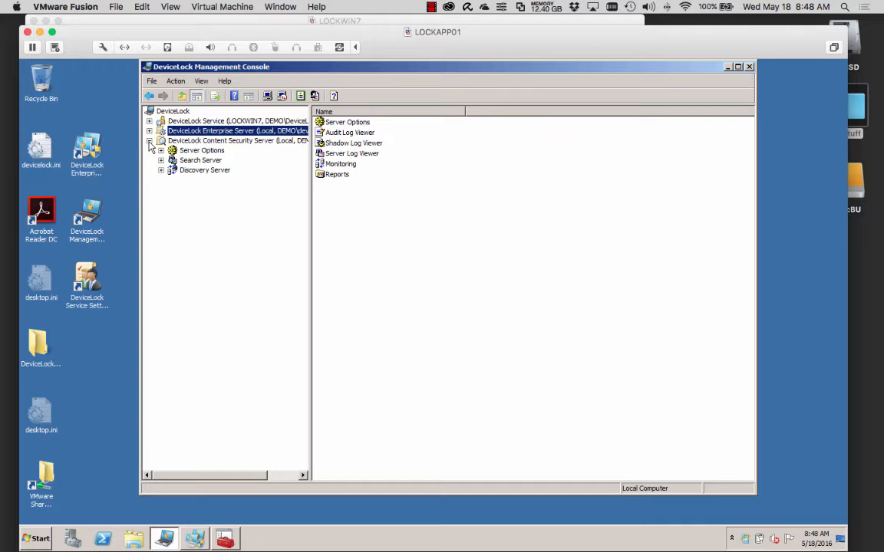
{"action": "left_click", "coordinate": [203, 161]}
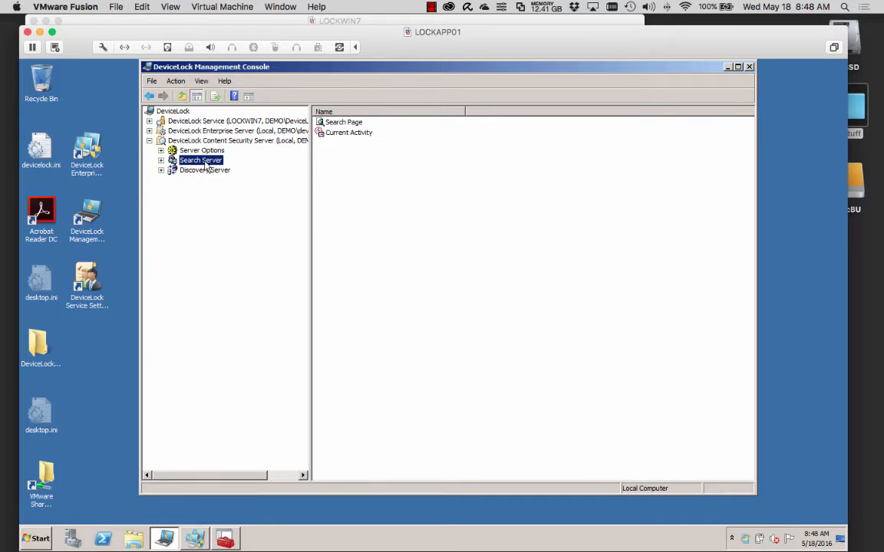
{"action": "left_click", "coordinate": [161, 161]}
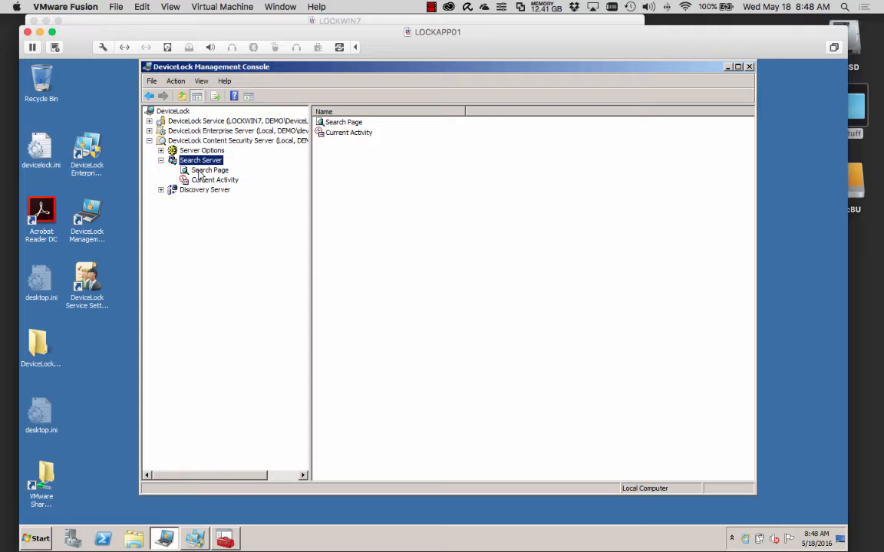
{"action": "left_click", "coordinate": [161, 160]}
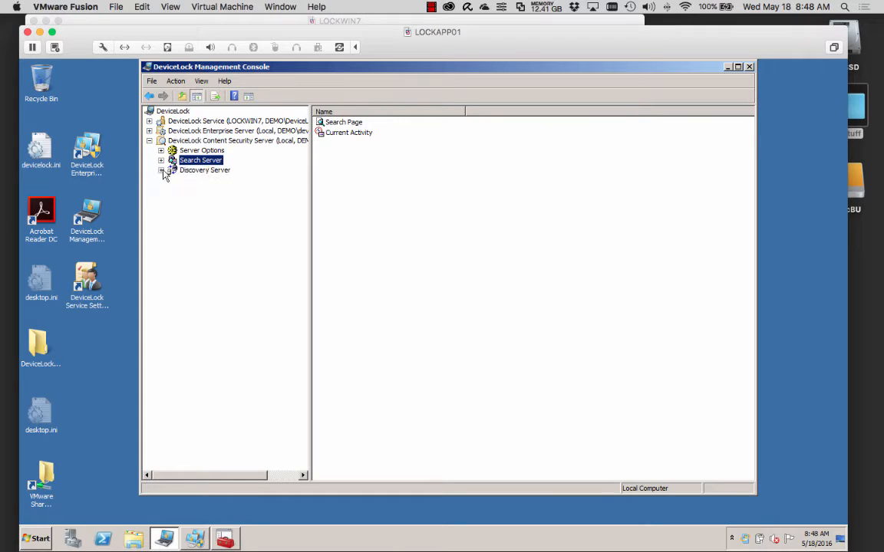
{"action": "left_click", "coordinate": [190, 170]}
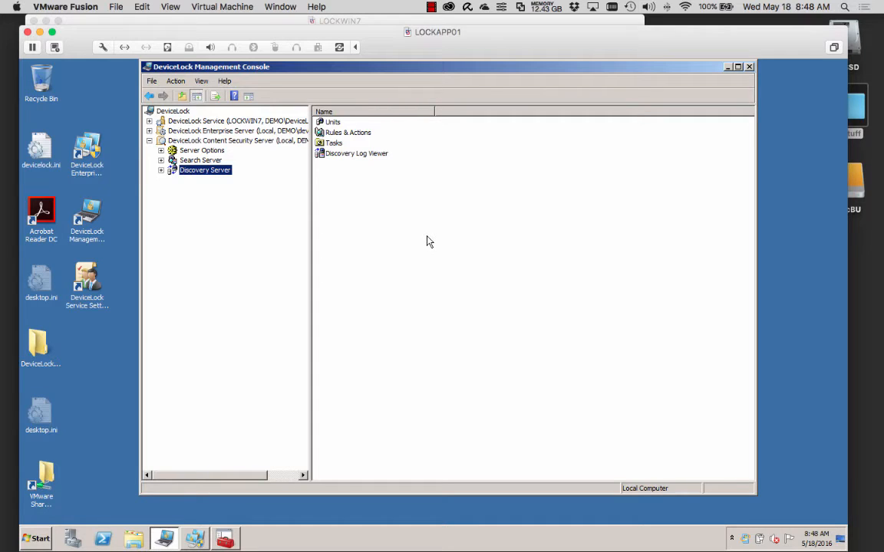
{"action": "left_click", "coordinate": [149, 140]}
Step: Open the DeviceLock Service's Service Options and examine the USB/FireWire blocked message text, closing it without changes
{"action": "left_click", "coordinate": [149, 122]}
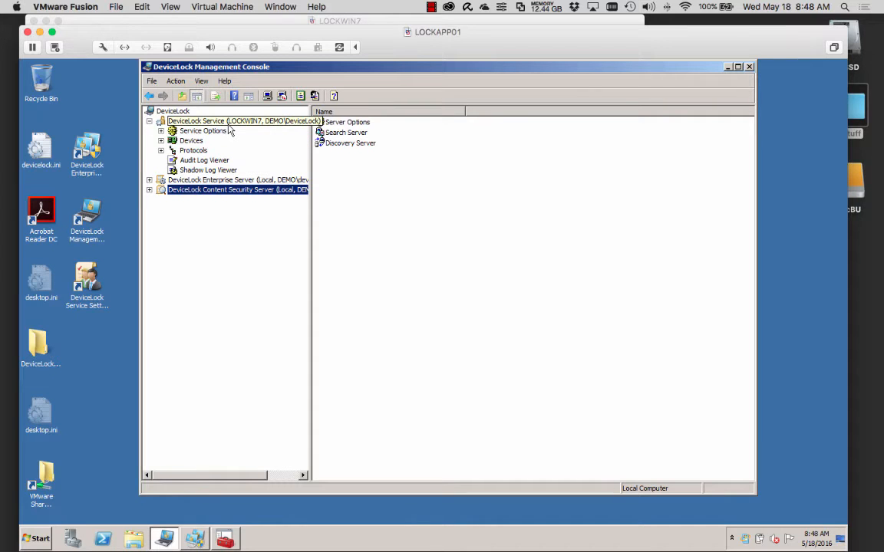
{"action": "left_click", "coordinate": [204, 132]}
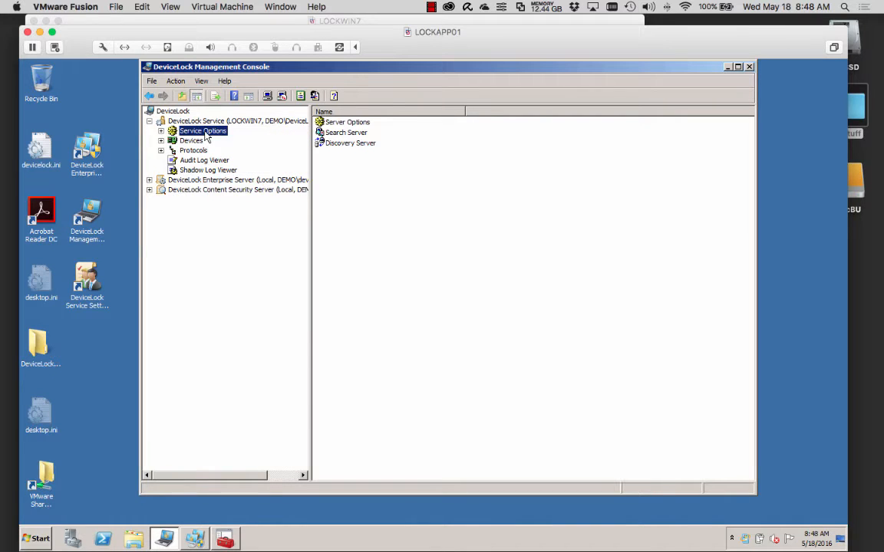
{"action": "left_click", "coordinate": [160, 131]}
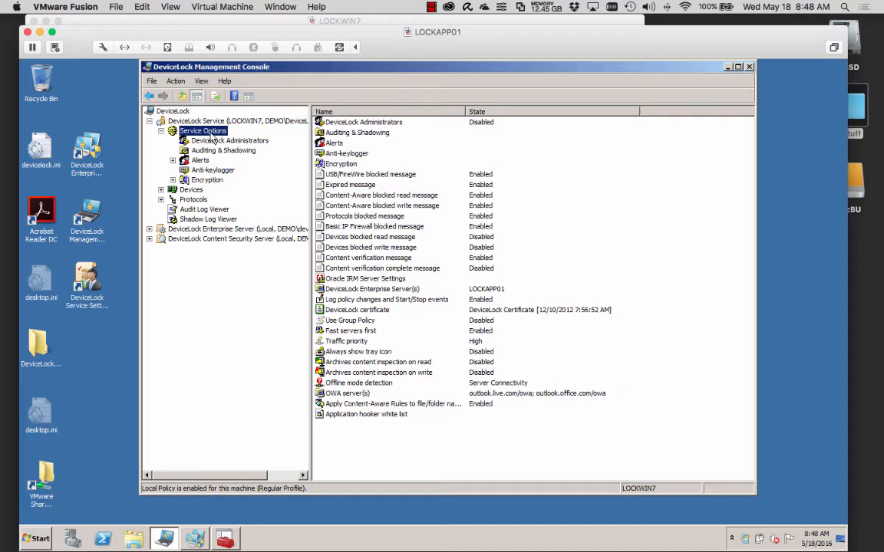
{"action": "double_click", "coordinate": [334, 173]}
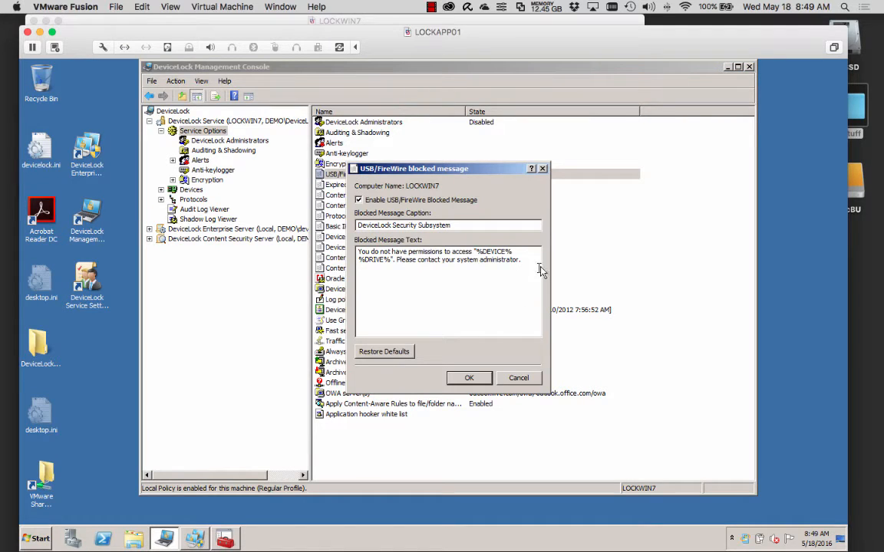
{"action": "left_click_drag", "start_coordinate": [541, 265], "coordinate": [343, 251]}
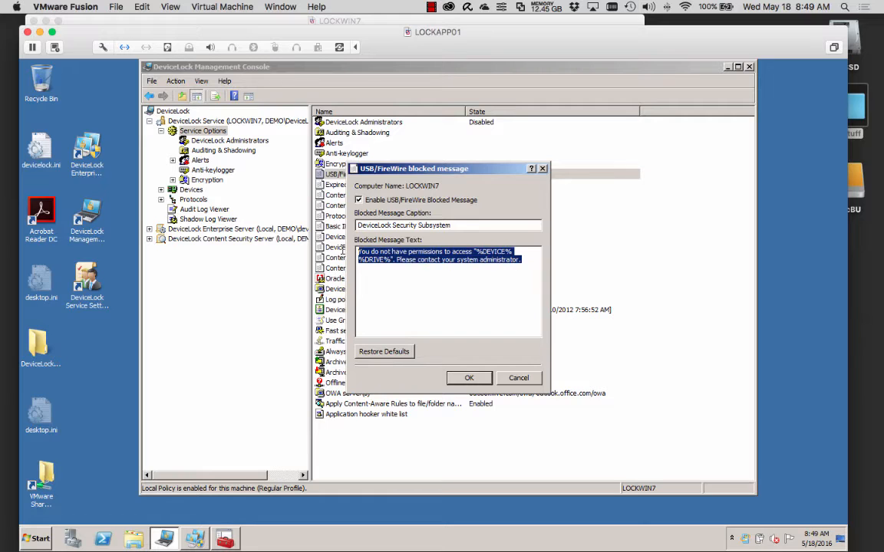
{"action": "left_click", "coordinate": [442, 260]}
{"action": "left_click", "coordinate": [477, 252]}
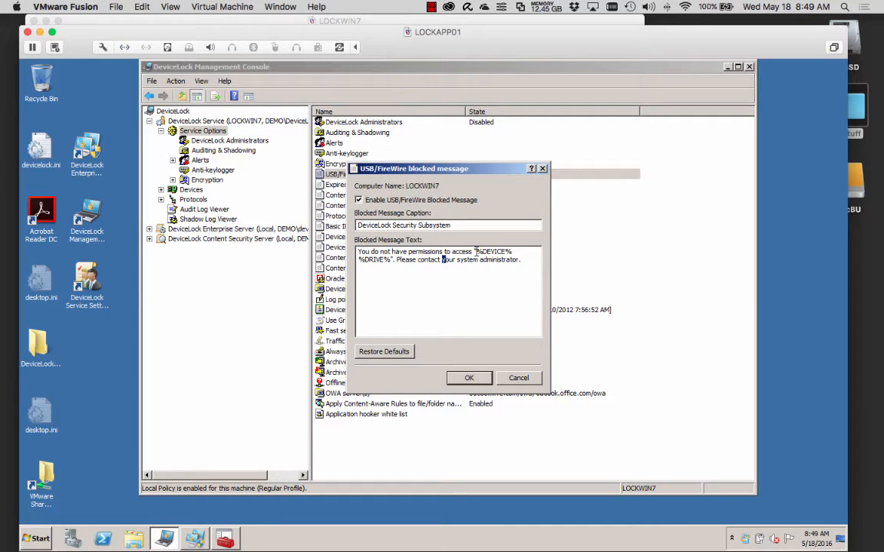
{"action": "left_click", "coordinate": [518, 377]}
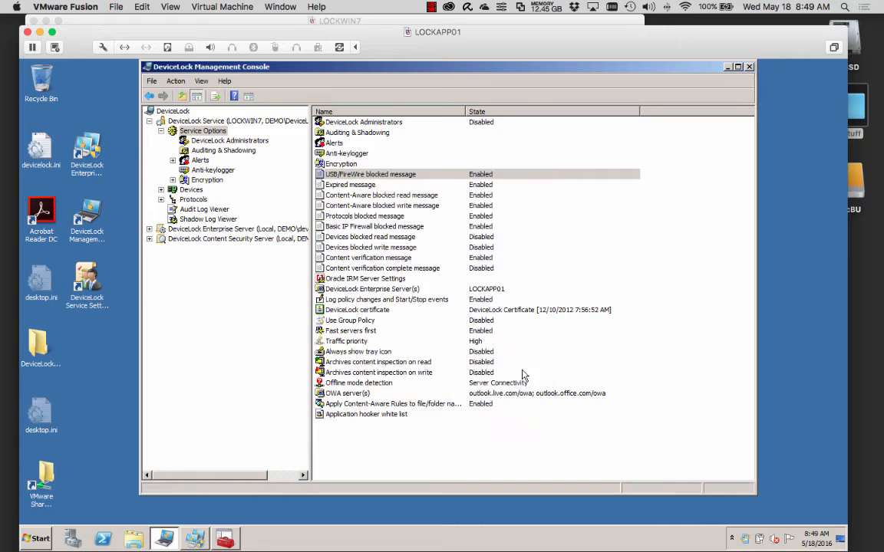
Step: Review the content-aware message, Enterprise Server and certificate entries, plus the Offline Mode Detection choices, leaving the settings as they are
{"action": "left_click", "coordinate": [366, 196]}
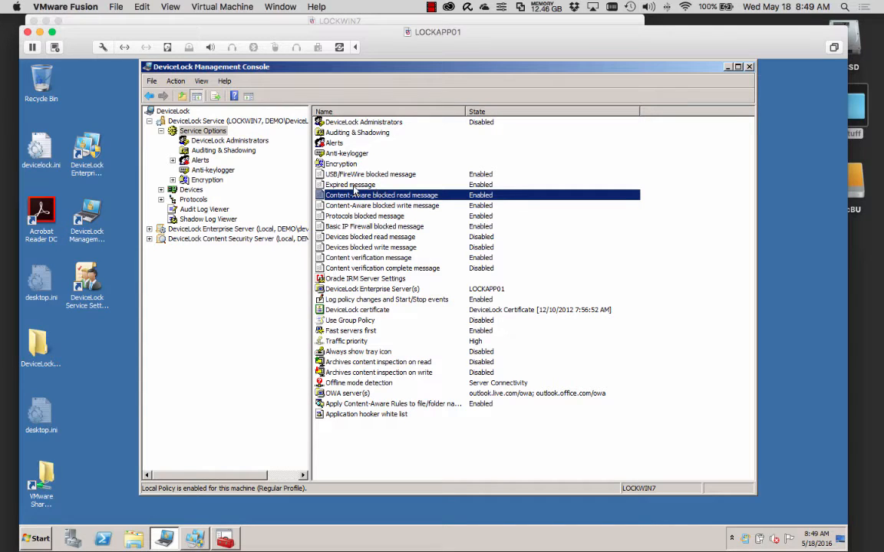
{"action": "left_click", "coordinate": [363, 291]}
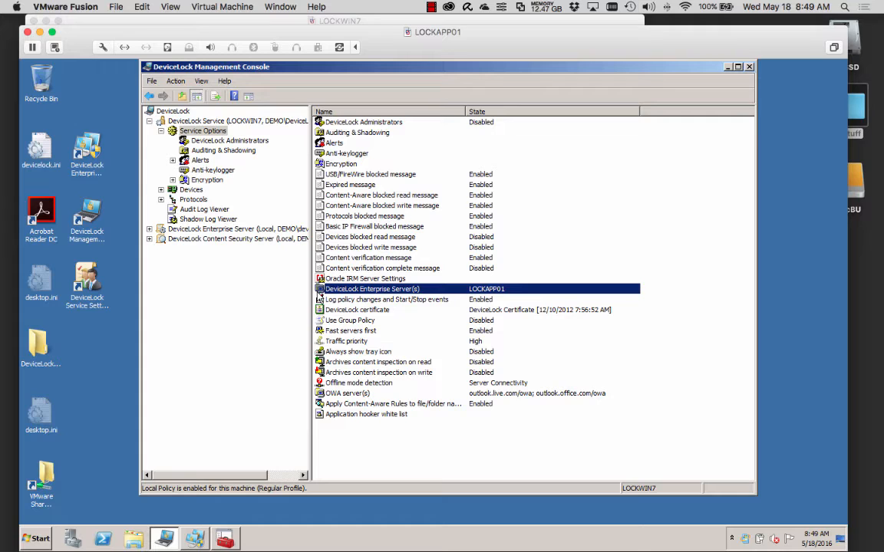
{"action": "left_click", "coordinate": [380, 309]}
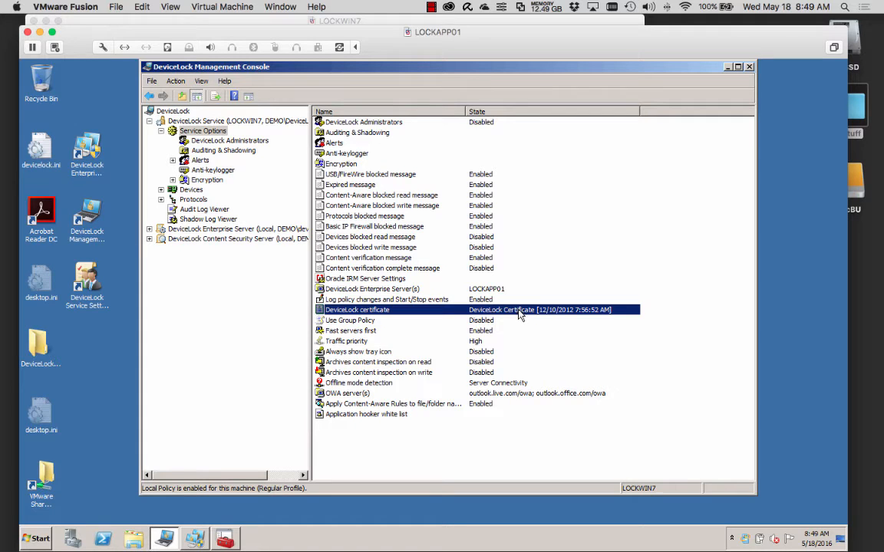
{"action": "double_click", "coordinate": [383, 383]}
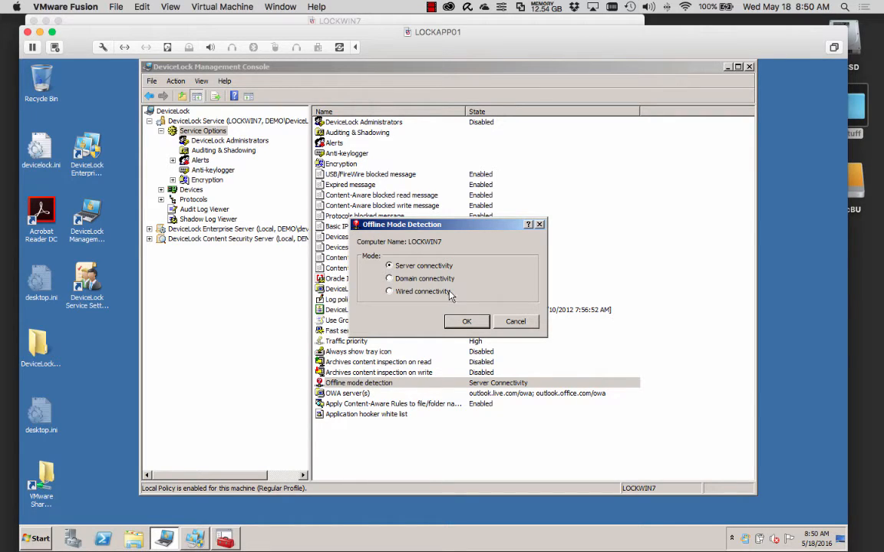
{"action": "left_click", "coordinate": [515, 323]}
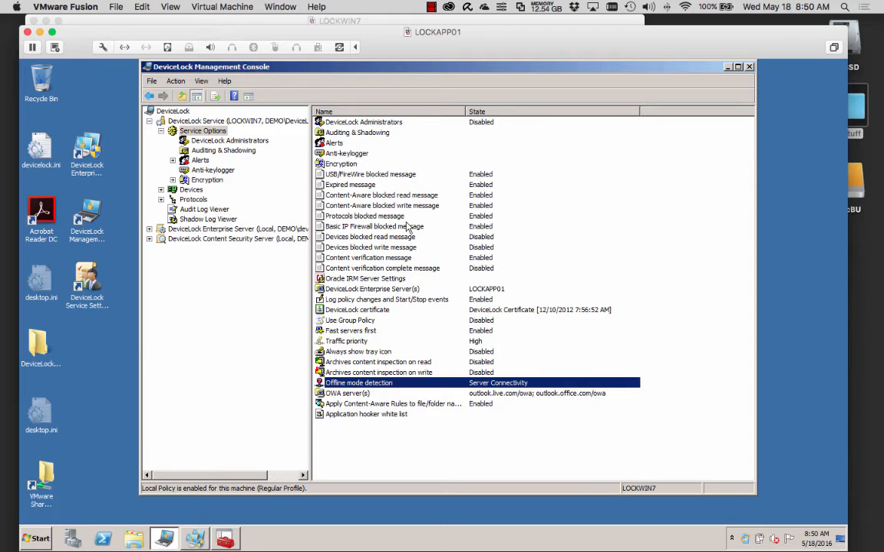
Step: Examine the DeviceLock Administrators, Auditing & Shadowing and Alerts sections of Service Options
{"action": "left_click", "coordinate": [221, 142]}
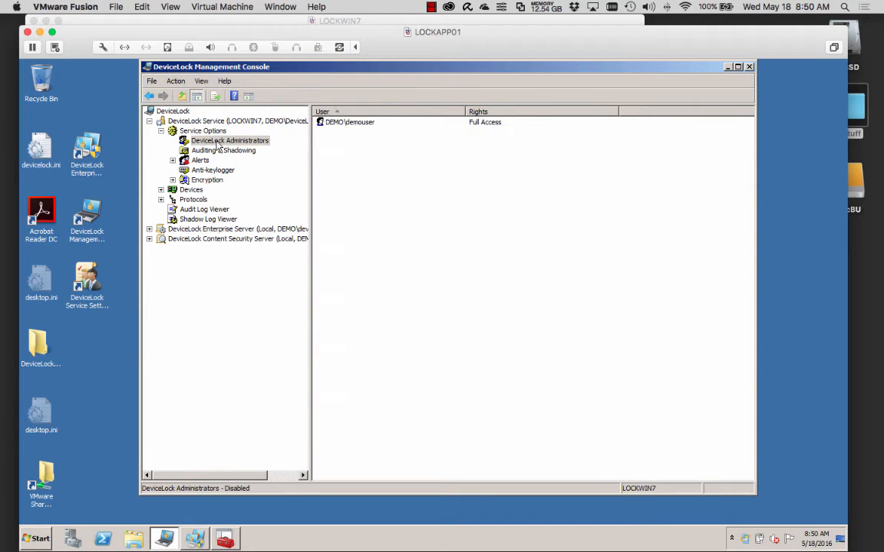
{"action": "left_click", "coordinate": [190, 140]}
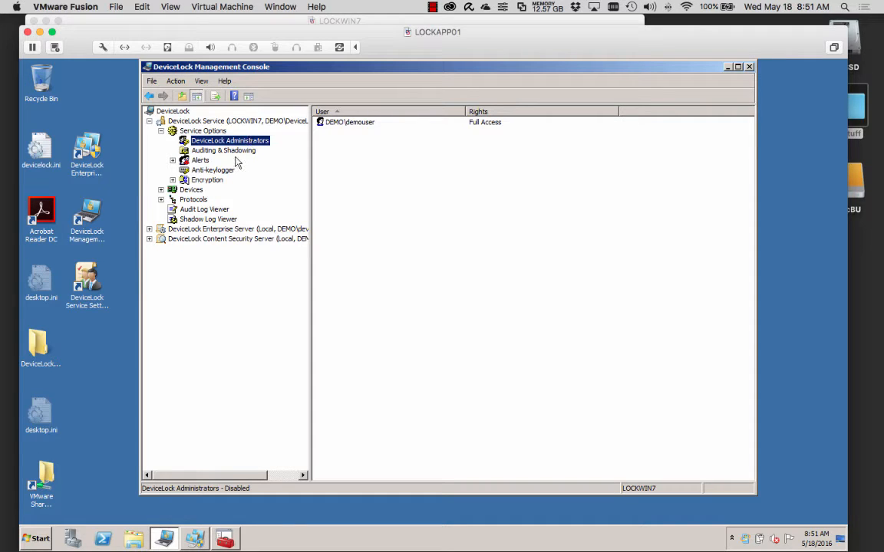
{"action": "left_click", "coordinate": [239, 152]}
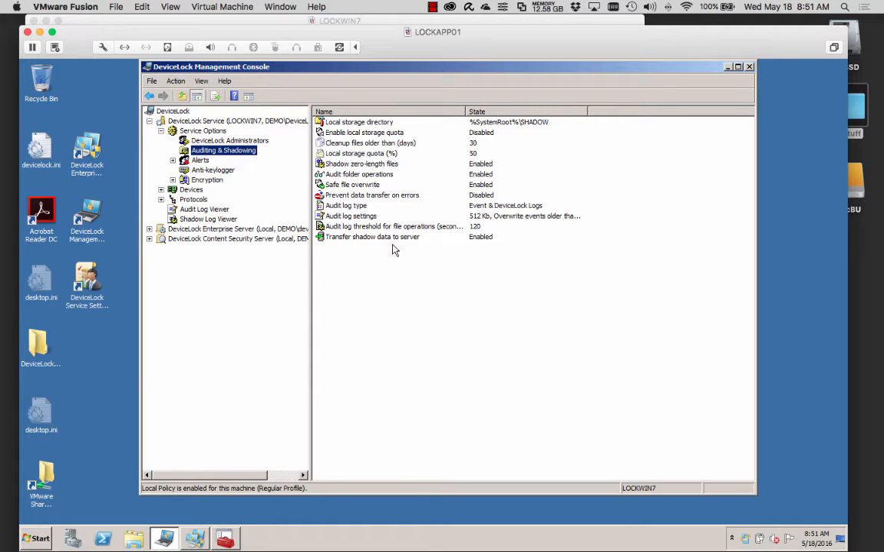
{"action": "double_click", "coordinate": [201, 161]}
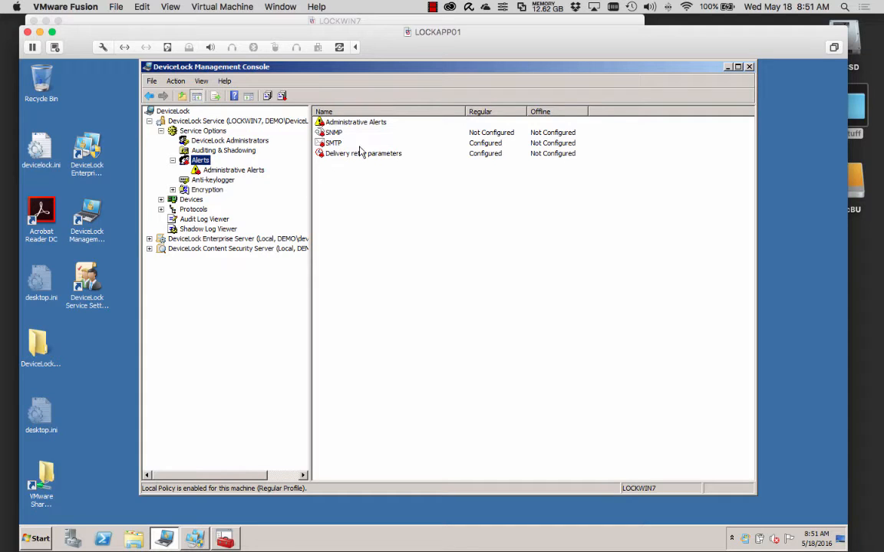
Step: Examine the Anti-keylogger options, including Block keyboard and PS/2 keyboard scrambling, and view the Encryption section
{"action": "left_click", "coordinate": [204, 179]}
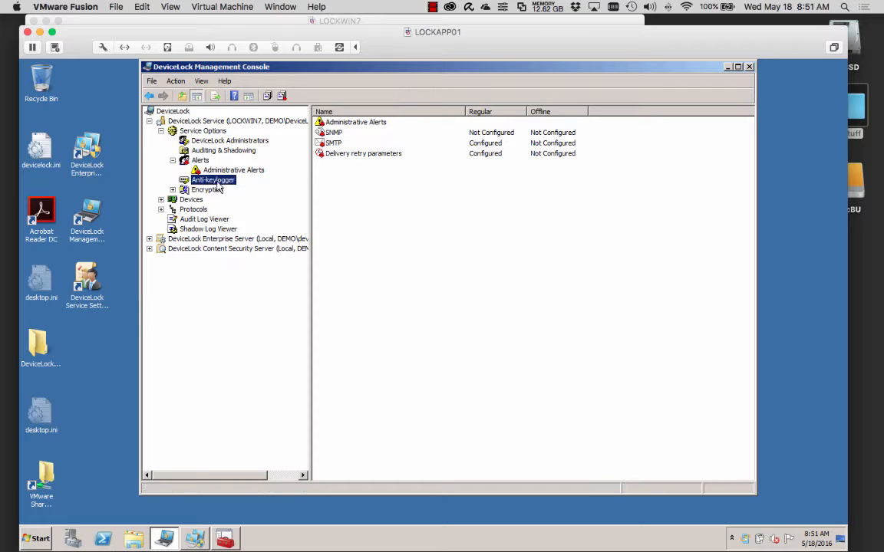
{"action": "left_click", "coordinate": [173, 161]}
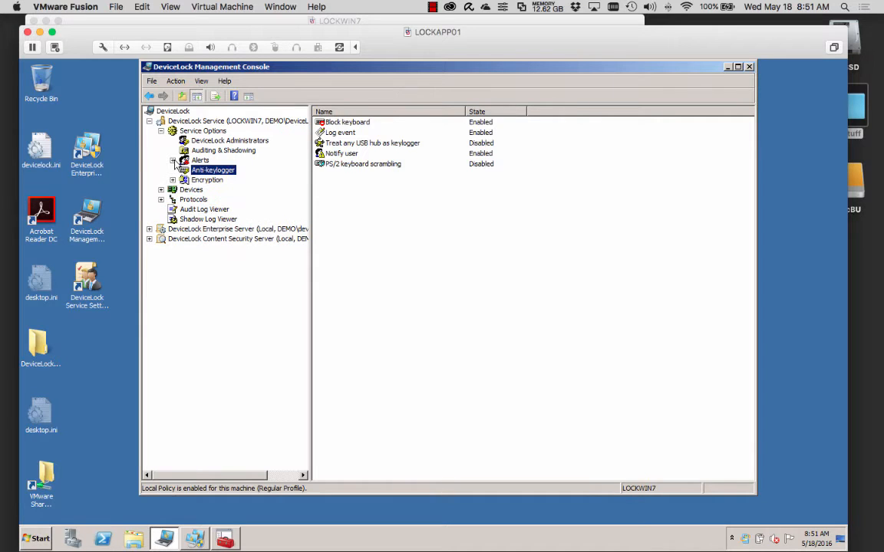
{"action": "left_click", "coordinate": [352, 123]}
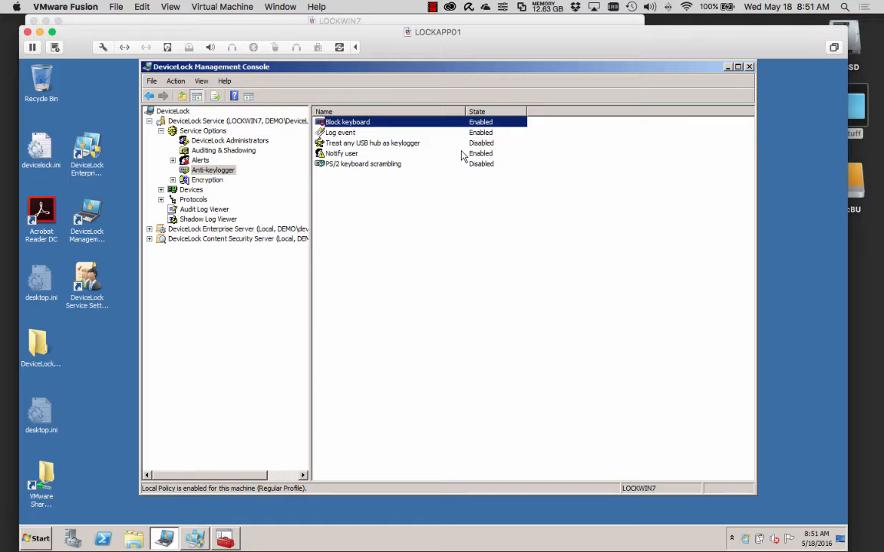
{"action": "left_click", "coordinate": [382, 165]}
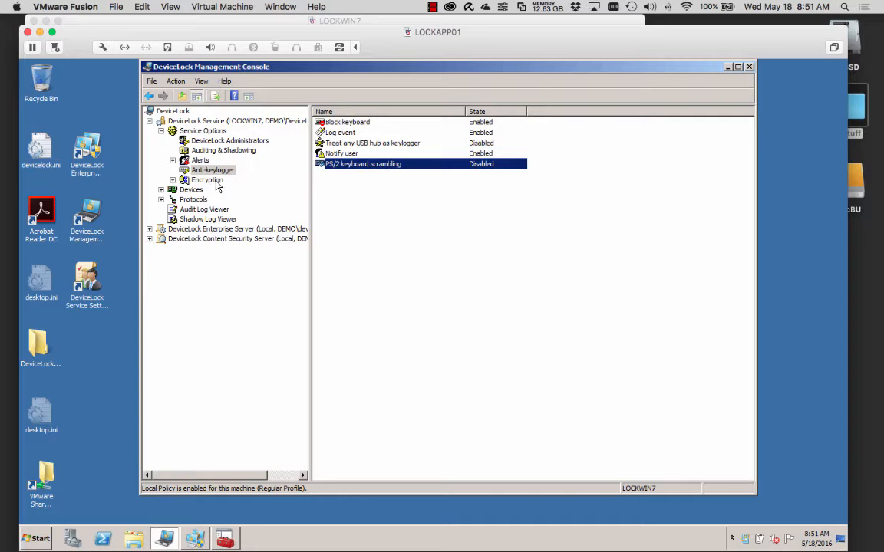
{"action": "left_click", "coordinate": [192, 179]}
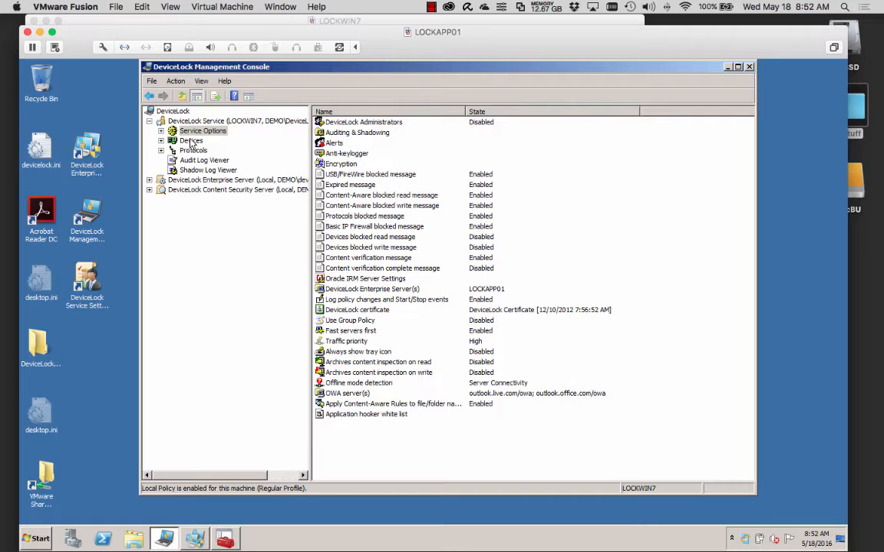
Step: Expand Devices and examine its Security Settings for USB HID, USB printers, network cards, Bluetooth HID and USB storage devices
{"action": "left_click", "coordinate": [172, 140]}
{"action": "left_click", "coordinate": [161, 142]}
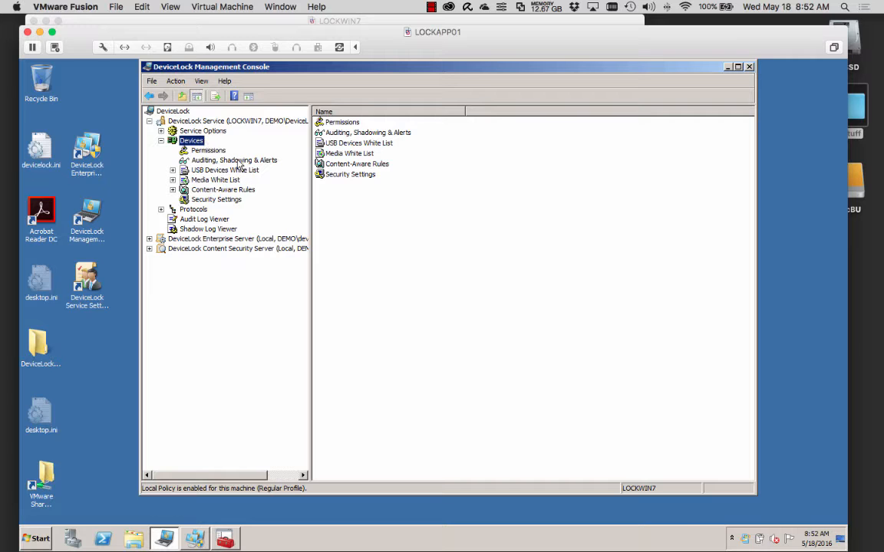
{"action": "left_click", "coordinate": [217, 200]}
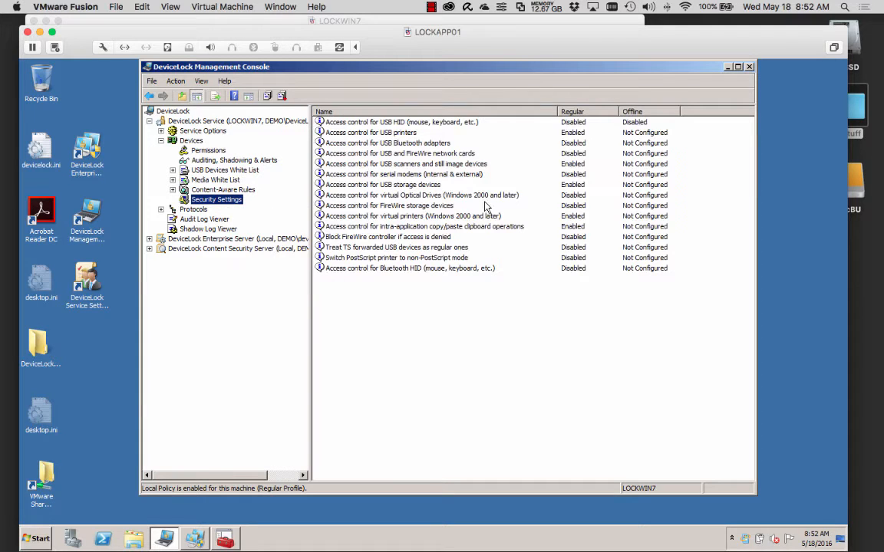
{"action": "left_click", "coordinate": [421, 124]}
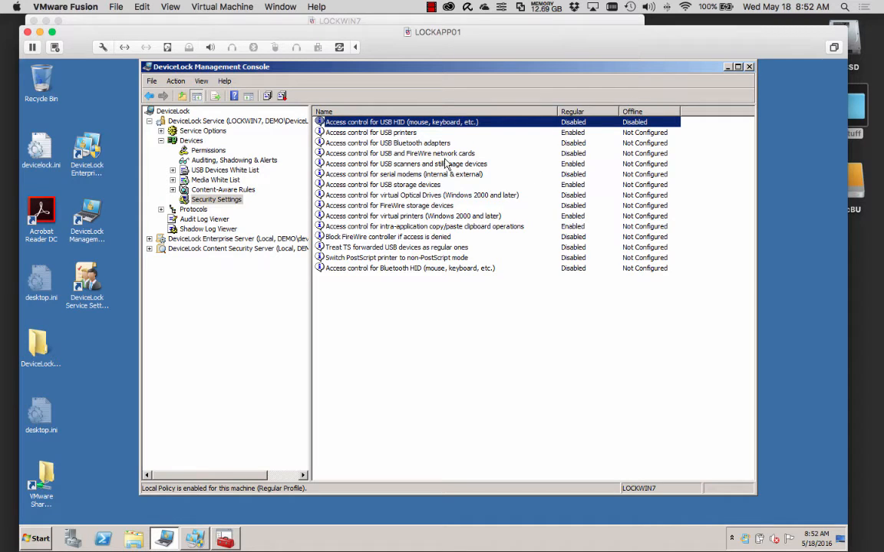
{"action": "left_click", "coordinate": [415, 133]}
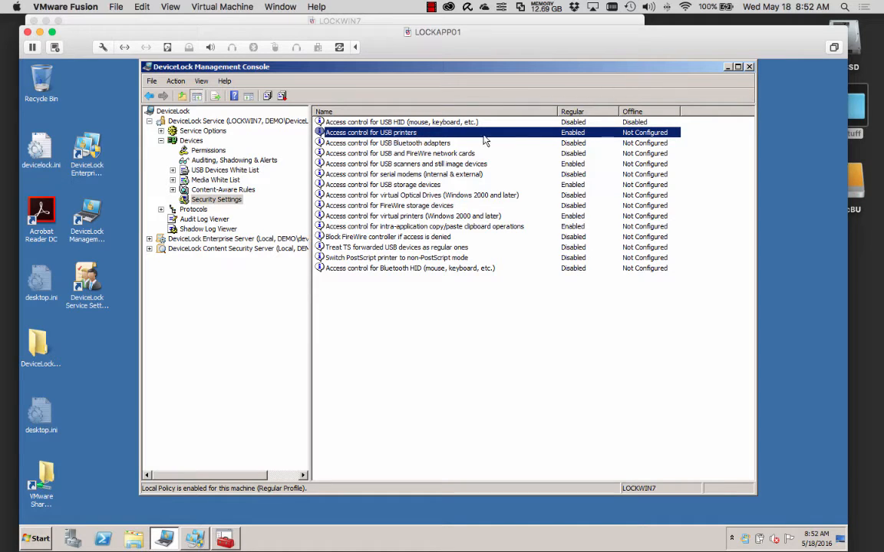
{"action": "left_click", "coordinate": [421, 154]}
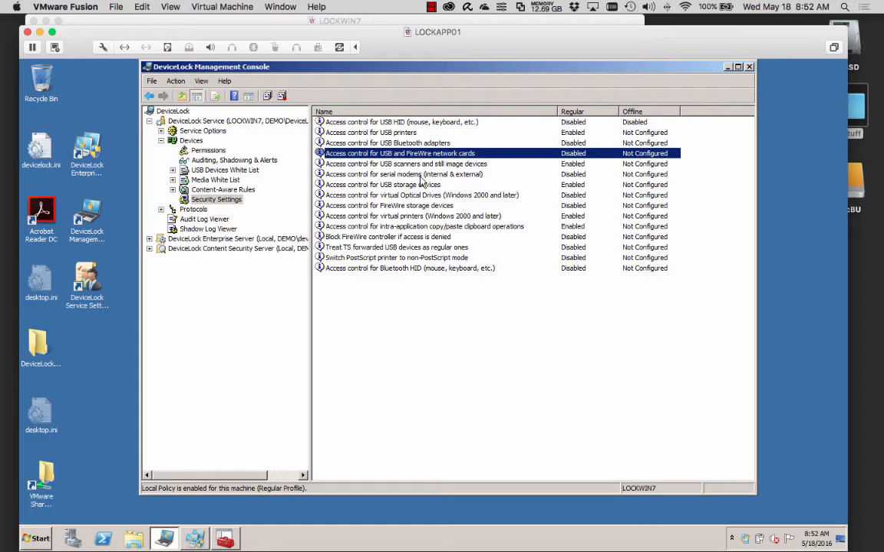
{"action": "left_click", "coordinate": [404, 267]}
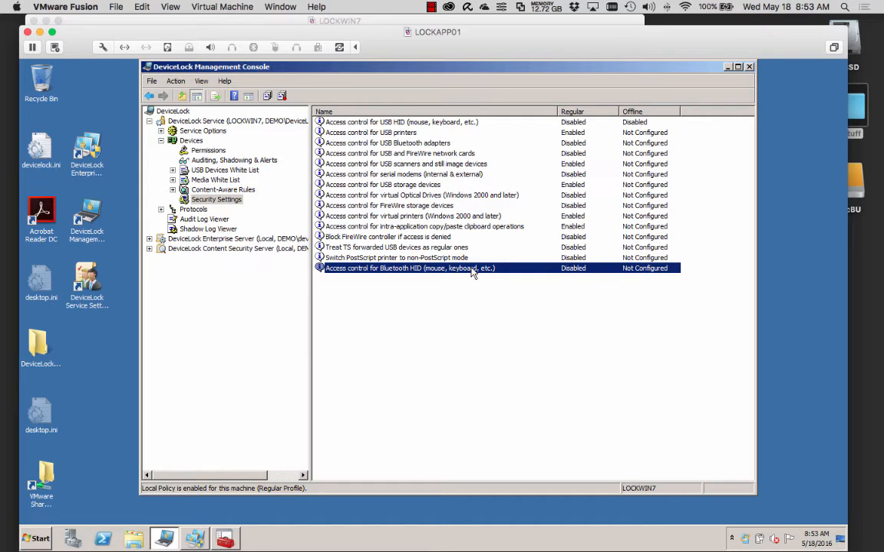
{"action": "left_click", "coordinate": [474, 186]}
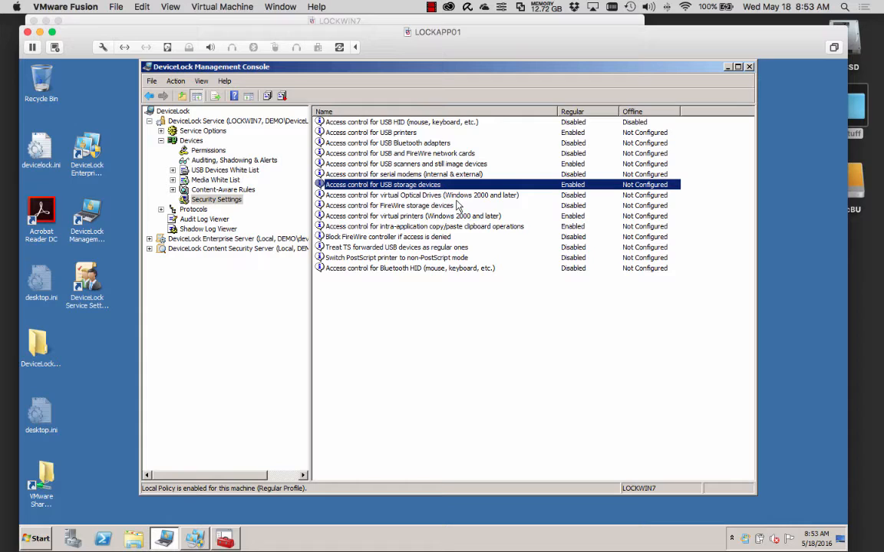
Step: View the device Permissions list and examine the Clipboard permissions, closing them without changes
{"action": "left_click", "coordinate": [215, 153]}
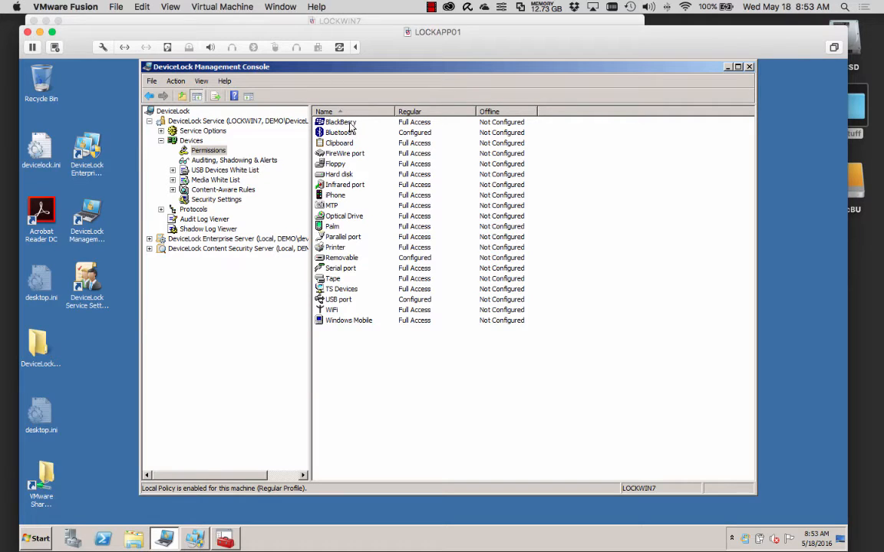
{"action": "left_click", "coordinate": [345, 124]}
{"action": "left_click", "coordinate": [347, 133]}
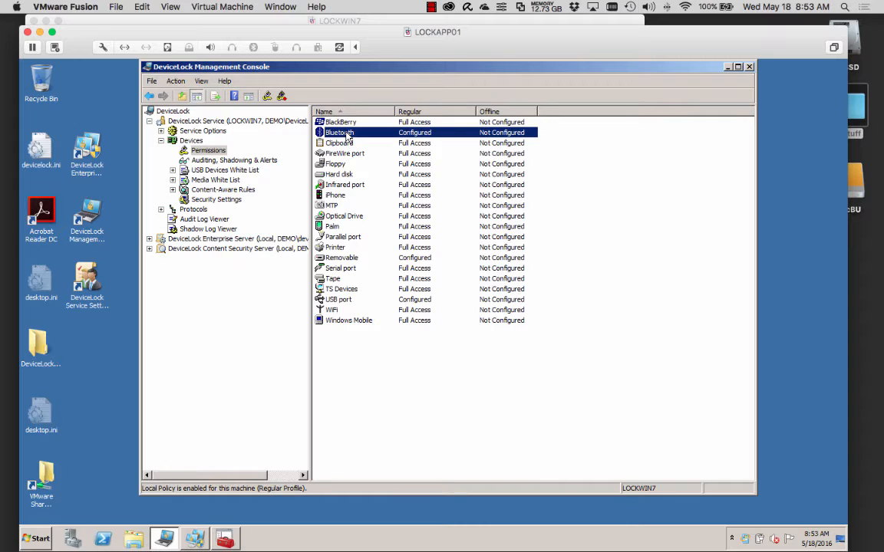
{"action": "double_click", "coordinate": [342, 143]}
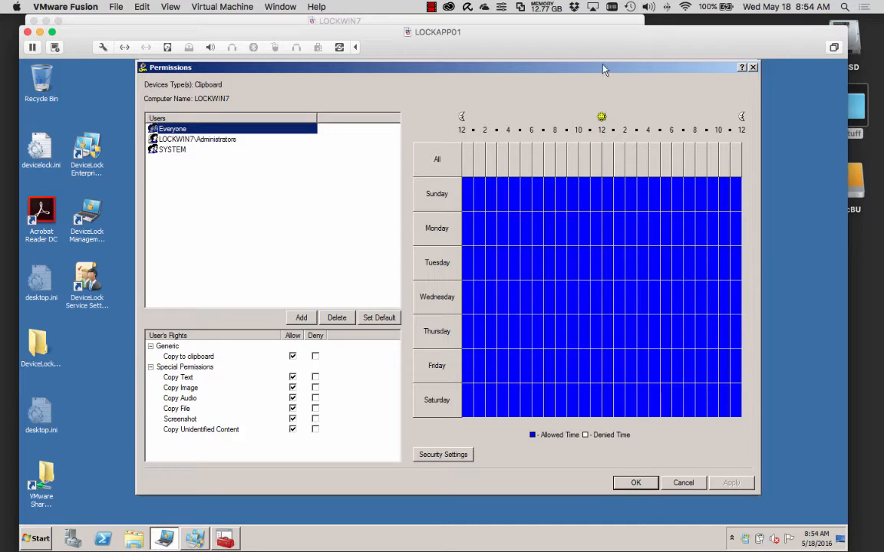
{"action": "left_click", "coordinate": [683, 483]}
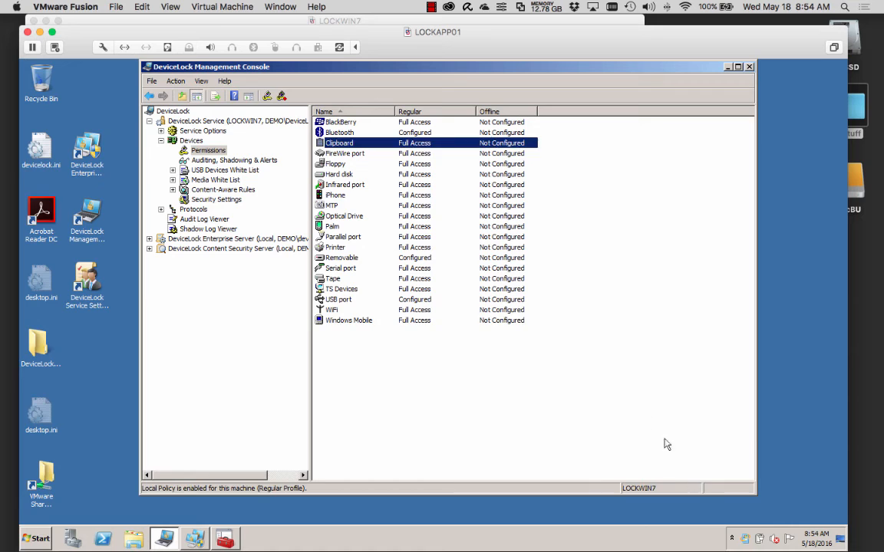
Step: Examine the iPhone device permissions, including the full list of Generic and Special Permissions rights, and close them without changes
{"action": "left_click", "coordinate": [355, 164]}
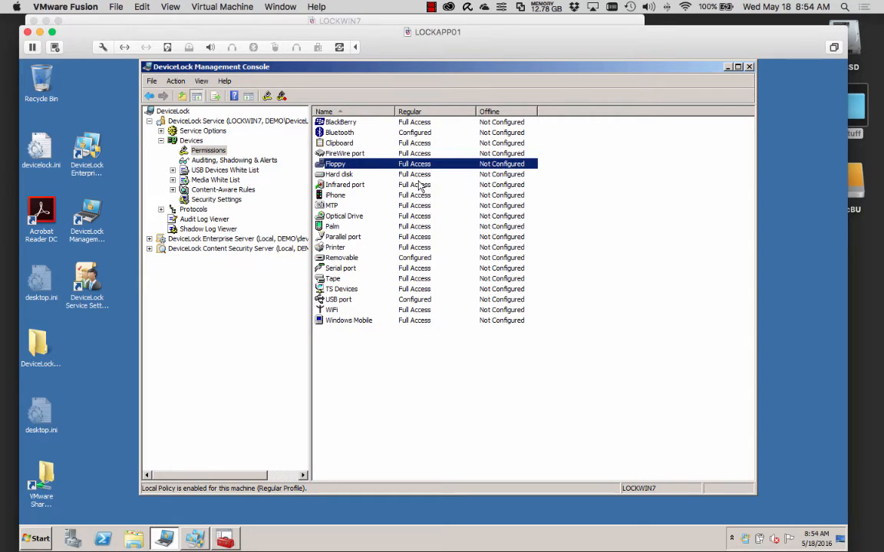
{"action": "double_click", "coordinate": [336, 196]}
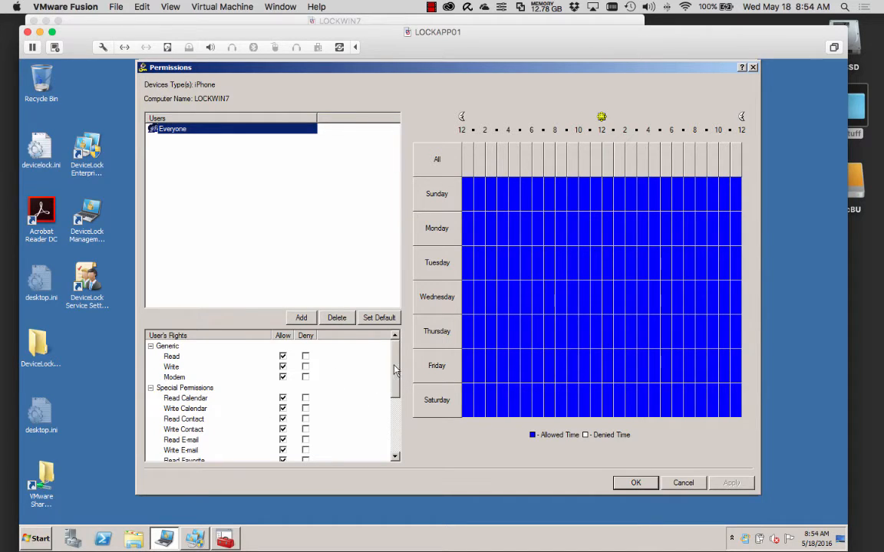
{"action": "left_click_drag", "start_coordinate": [394, 370], "coordinate": [394, 392]}
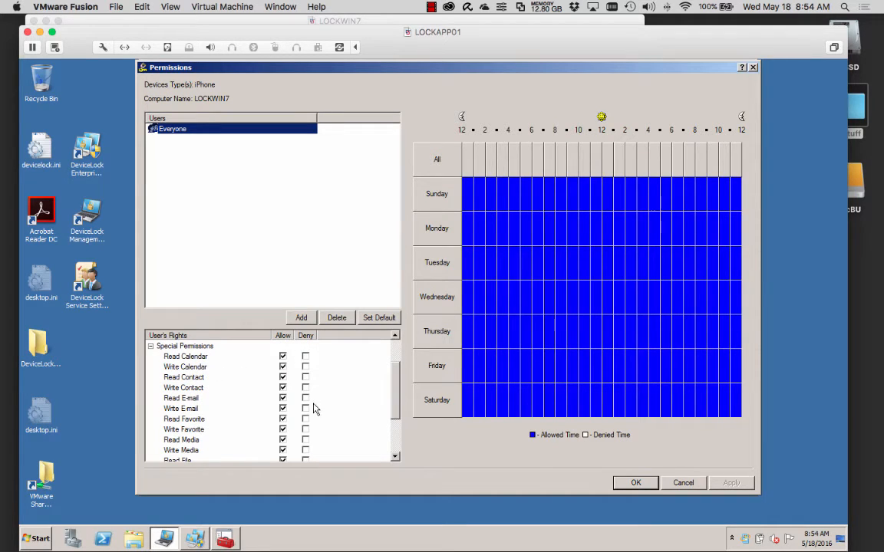
{"action": "left_click_drag", "start_coordinate": [395, 389], "coordinate": [394, 439]}
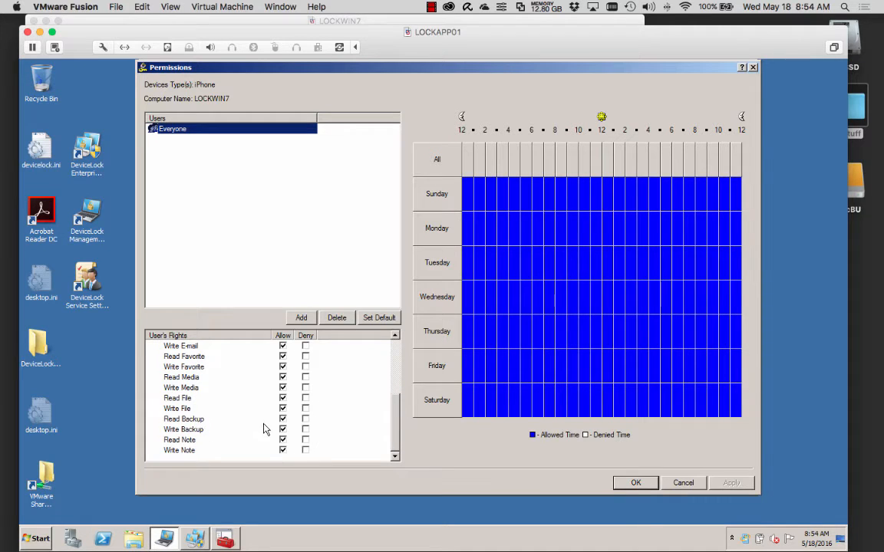
{"action": "left_click", "coordinate": [694, 487]}
Step: Review the MTP, Optical Drive, Parallel port and Serial port entries and examine the TS Devices permissions, closing them without changes
{"action": "left_click", "coordinate": [335, 207]}
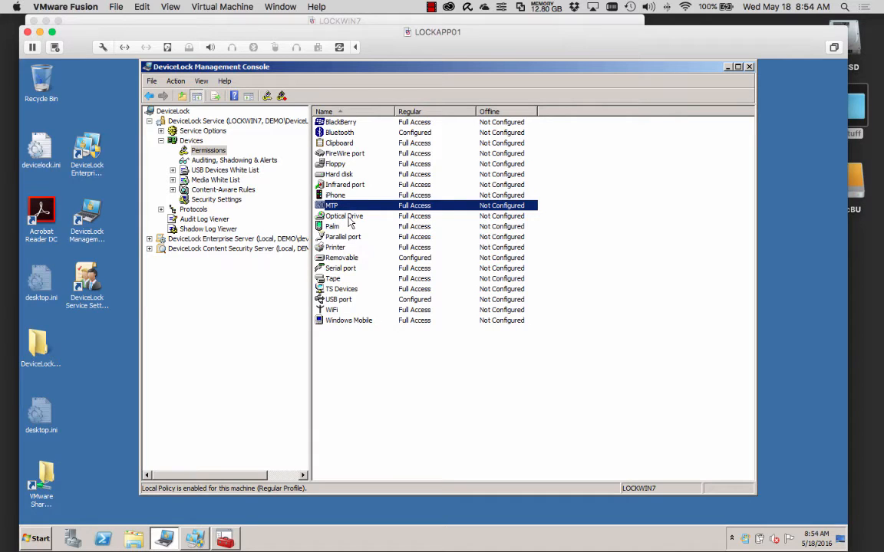
{"action": "left_click", "coordinate": [349, 218]}
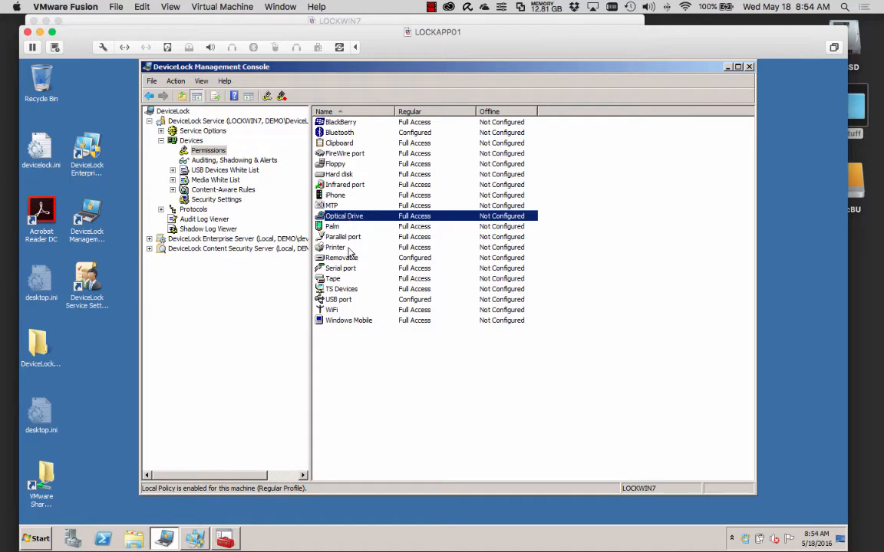
{"action": "left_click", "coordinate": [352, 238]}
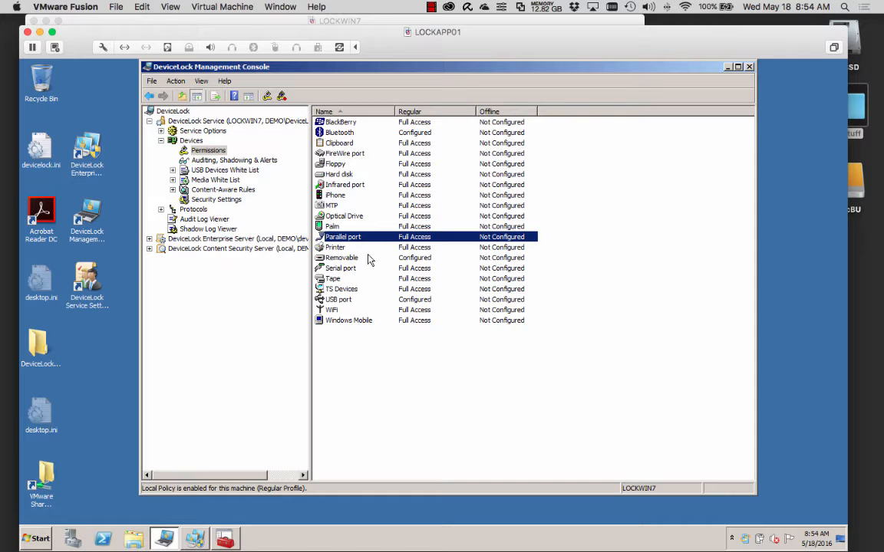
{"action": "left_click", "coordinate": [351, 271]}
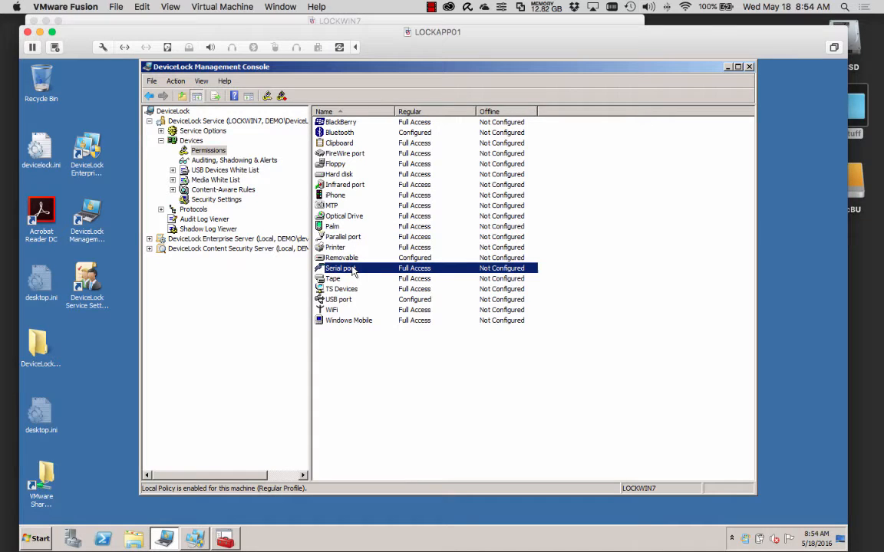
{"action": "left_click", "coordinate": [352, 290]}
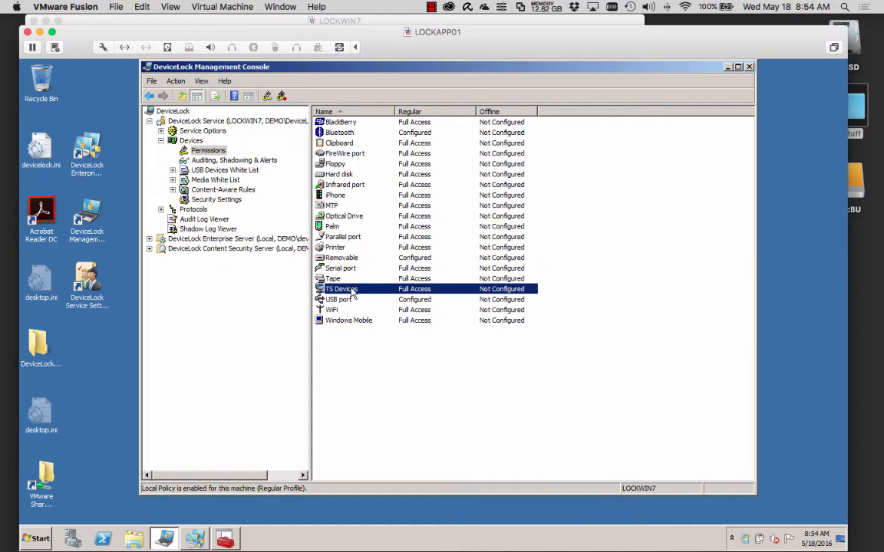
{"action": "double_click", "coordinate": [351, 290]}
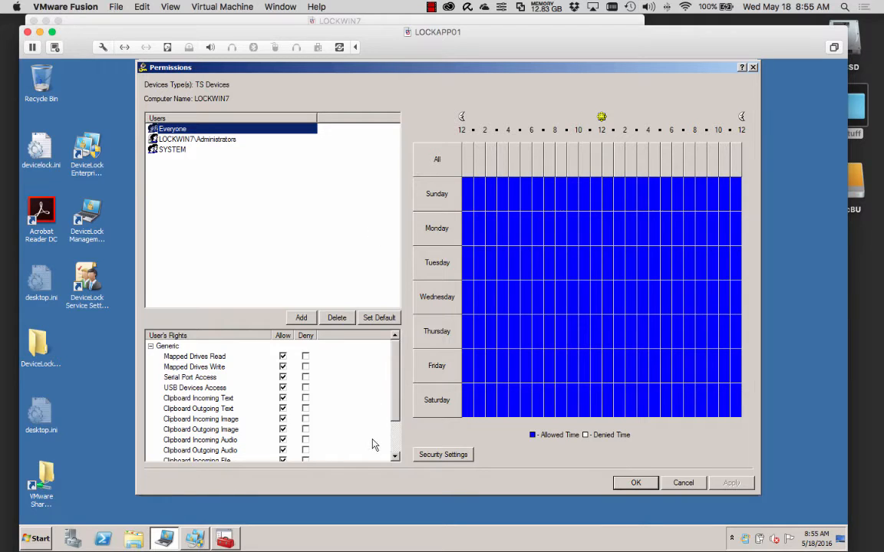
{"action": "mouse_move", "coordinate": [393, 370]}
{"action": "left_mouse_down"}
{"action": "mouse_move", "coordinate": [393, 403]}
{"action": "mouse_move", "coordinate": [394, 384]}
{"action": "left_mouse_up"}
{"action": "left_click", "coordinate": [682, 482]}
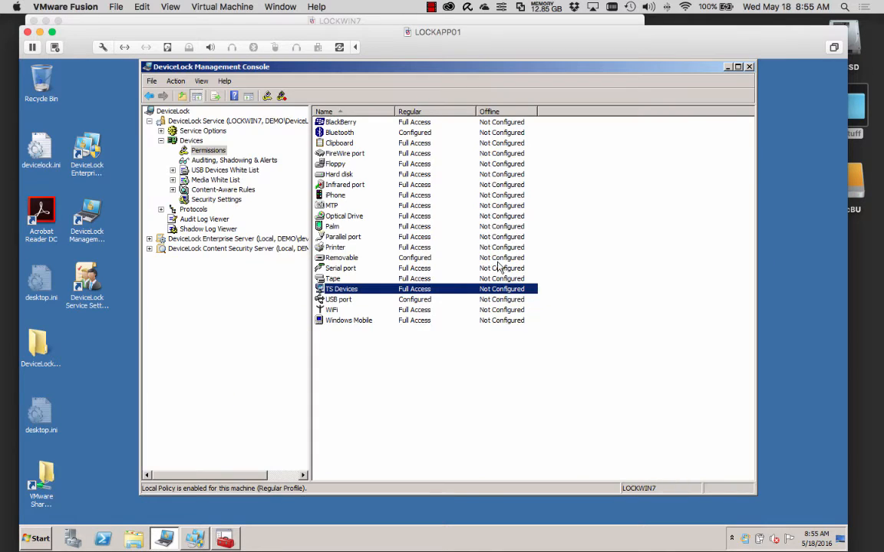
Step: Examine the USB port permissions for Domain Admins and SYSTEM, closing them without changes
{"action": "double_click", "coordinate": [343, 300]}
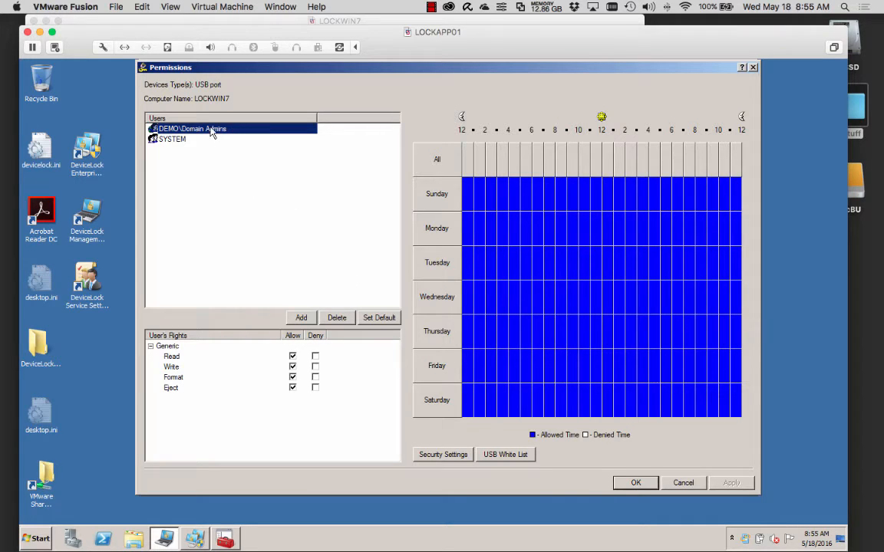
{"action": "left_click", "coordinate": [183, 141]}
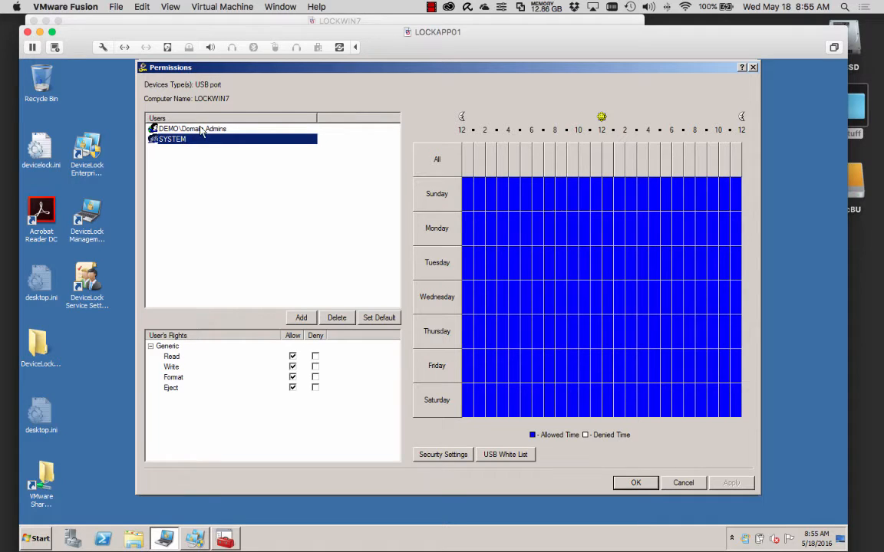
{"action": "left_click", "coordinate": [181, 128]}
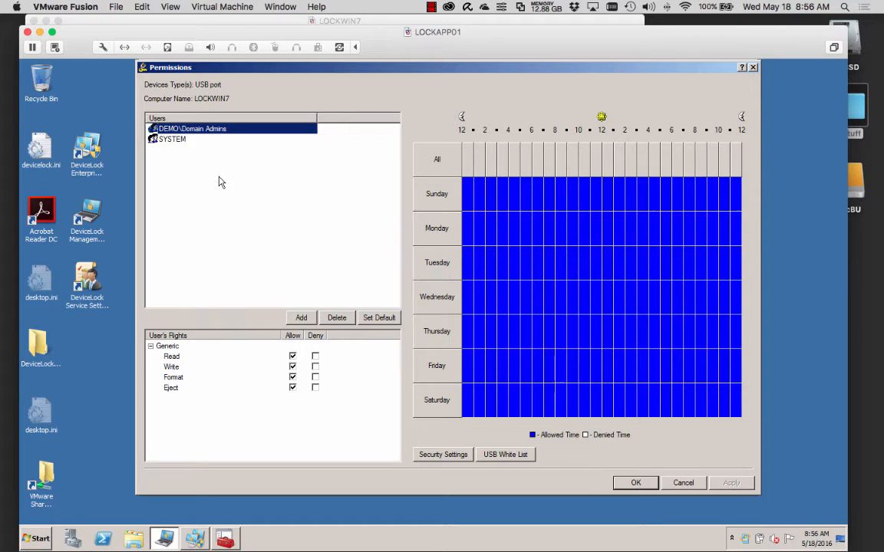
{"action": "left_click", "coordinate": [690, 483]}
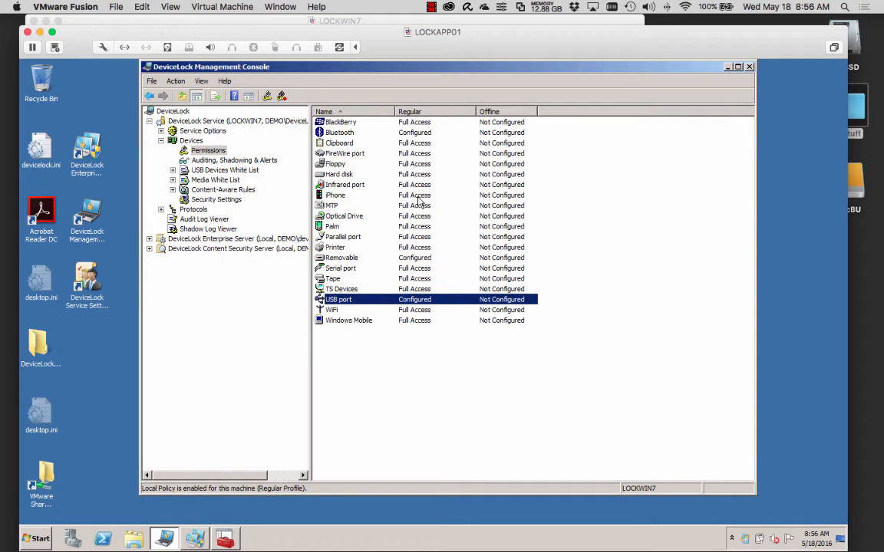
Step: Examine the Removable device permissions of each listed user and group, closing them without changes
{"action": "double_click", "coordinate": [337, 258]}
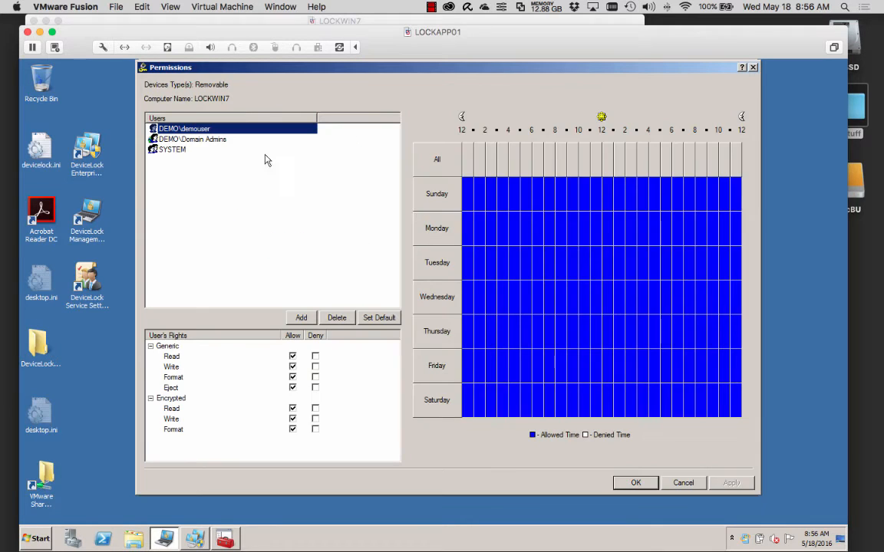
{"action": "left_click", "coordinate": [192, 139]}
{"action": "left_click", "coordinate": [166, 149]}
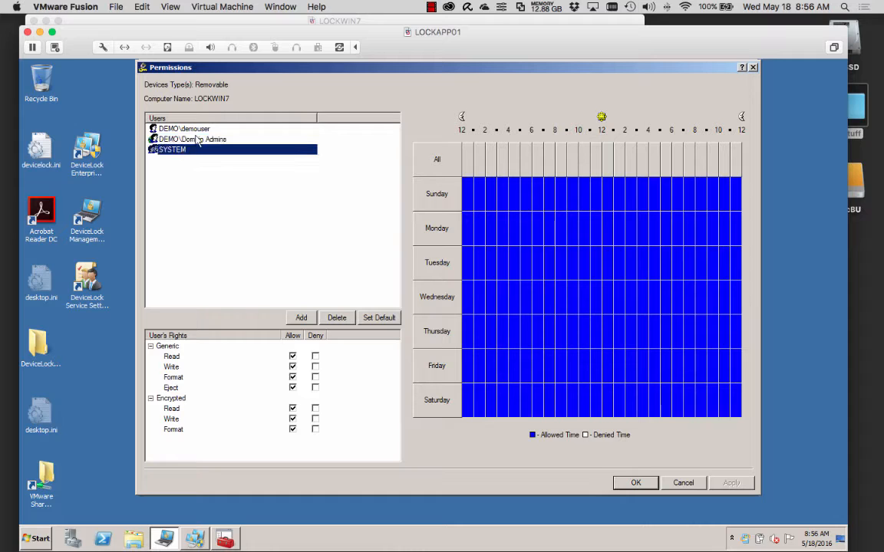
{"action": "left_click", "coordinate": [189, 140]}
{"action": "left_click", "coordinate": [193, 130]}
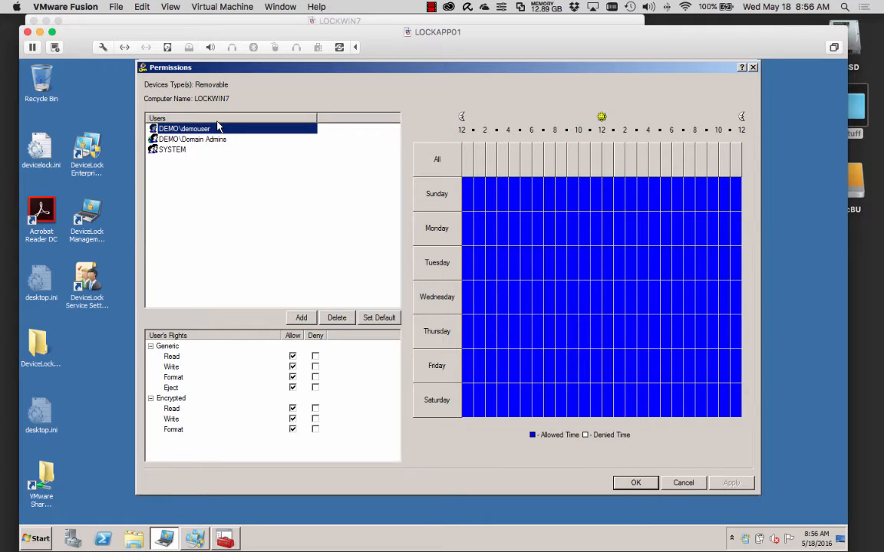
{"action": "left_click", "coordinate": [694, 485]}
Step: Switch to the LOCKWIN7 virtual machine and connect the Alcor Micro Mass Storage device to it
{"action": "left_click", "coordinate": [530, 21]}
{"action": "left_click_drag", "start_coordinate": [529, 21], "coordinate": [575, 31]}
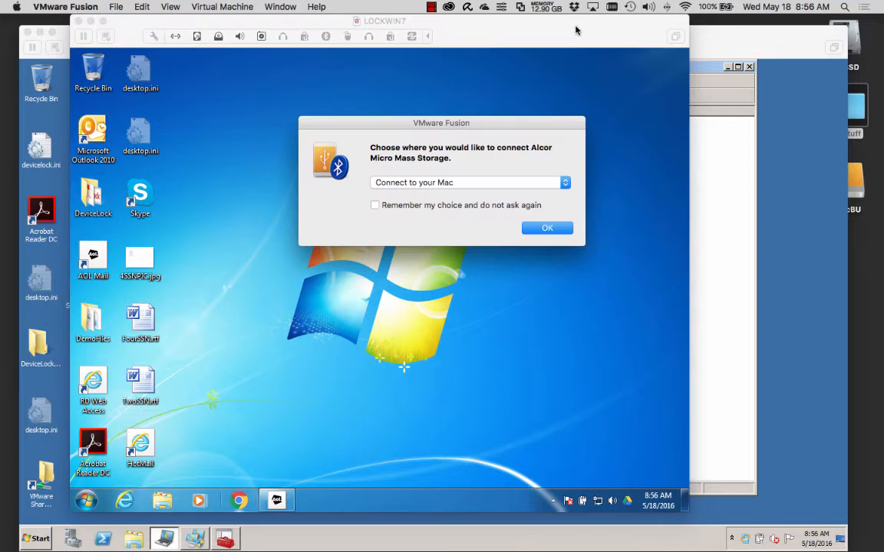
{"action": "left_click", "coordinate": [552, 183]}
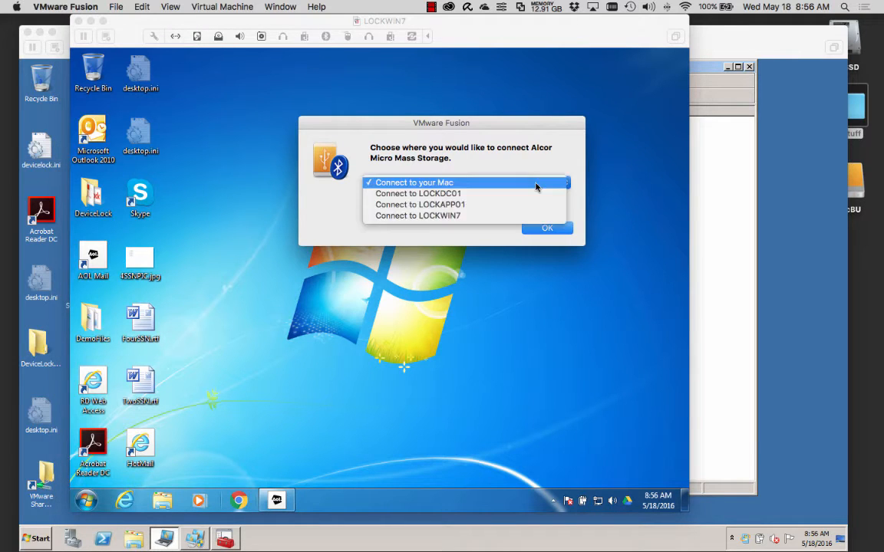
{"action": "left_click", "coordinate": [517, 217]}
{"action": "left_click", "coordinate": [548, 228]}
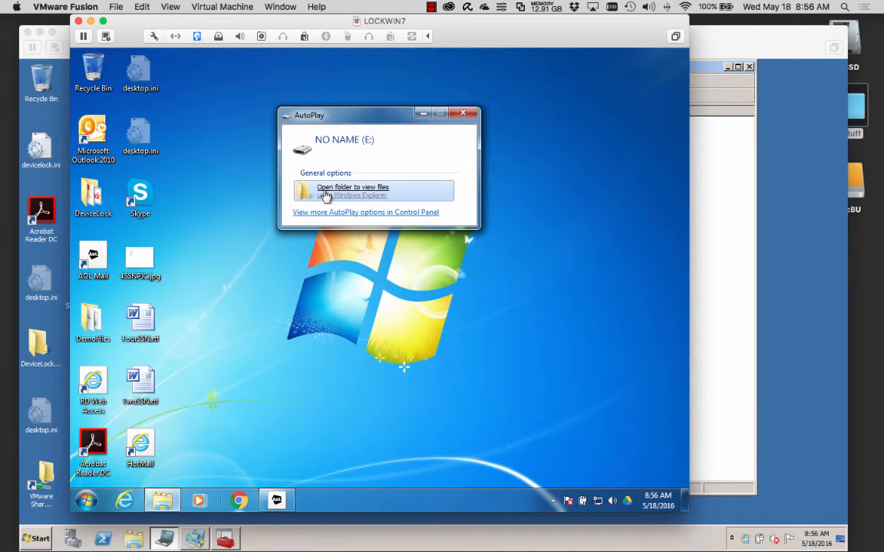
Step: Try to view the files on the NO NAME (E:) drive in LOCKWIN7, and return to the DeviceLock Management Console on LOCKAPP01
{"action": "left_click", "coordinate": [326, 196]}
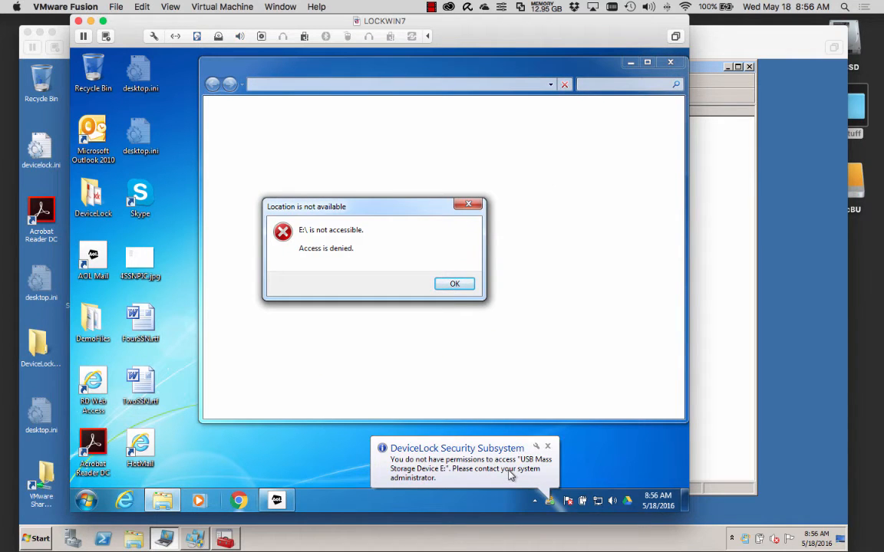
{"action": "left_click", "coordinate": [455, 284]}
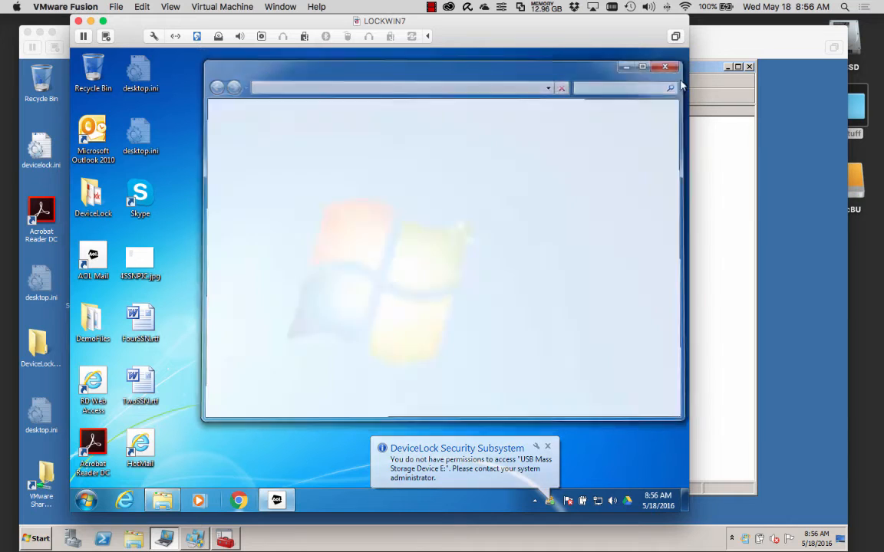
{"action": "left_click", "coordinate": [746, 150]}
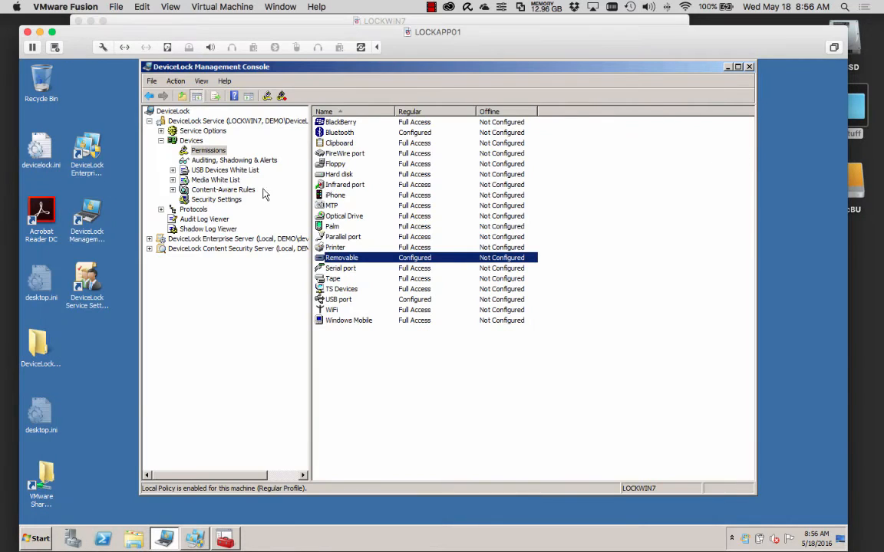
Step: View the Auditing, Shadowing & Alerts settings for Devices and compare them with the device Permissions list
{"action": "left_click", "coordinate": [208, 160]}
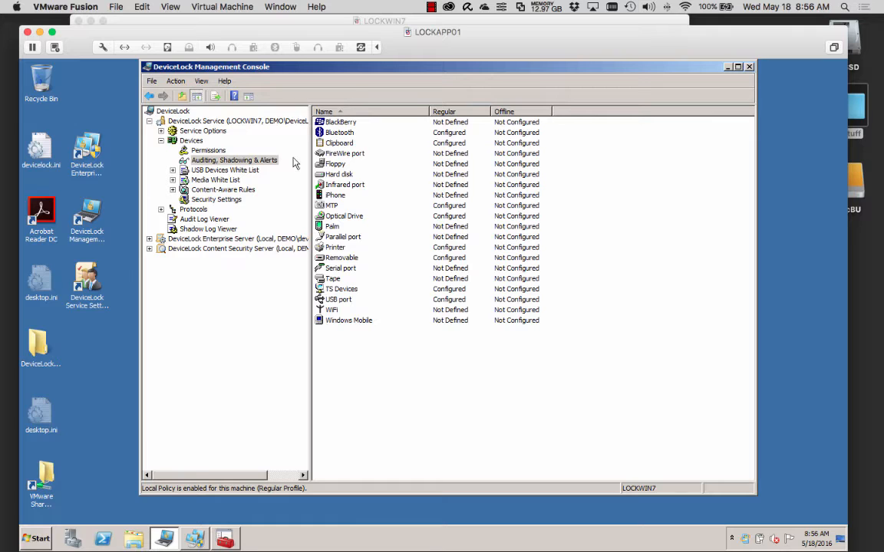
{"action": "left_click", "coordinate": [198, 150]}
{"action": "left_click", "coordinate": [215, 160]}
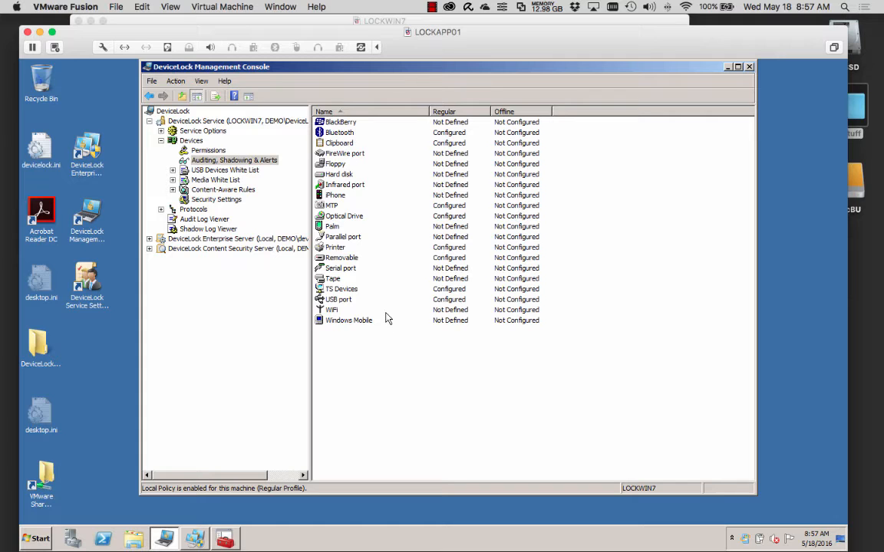
Step: Examine the USB port entries in the Audit Log Viewer, including their Reason, User and Process columns
{"action": "left_click", "coordinate": [198, 220]}
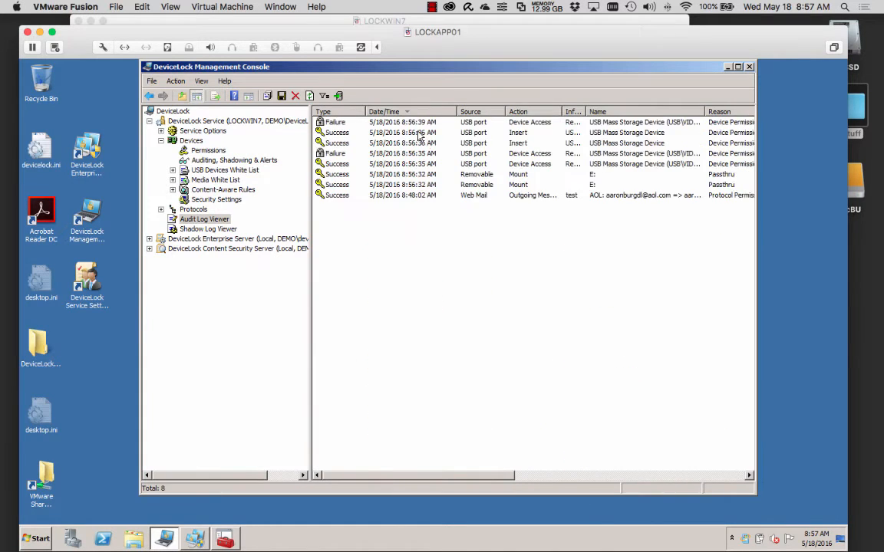
{"action": "left_click", "coordinate": [395, 133]}
{"action": "left_click", "coordinate": [399, 123]}
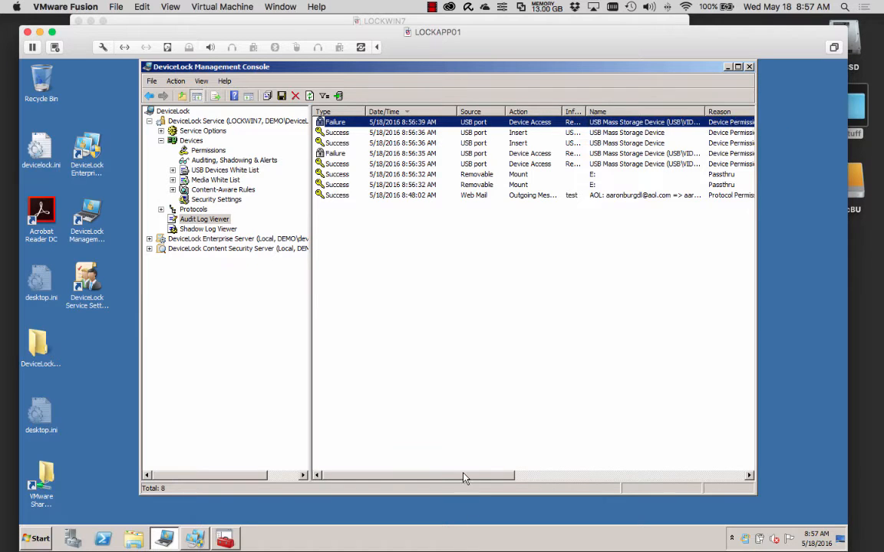
{"action": "left_click_drag", "start_coordinate": [466, 477], "coordinate": [603, 477]}
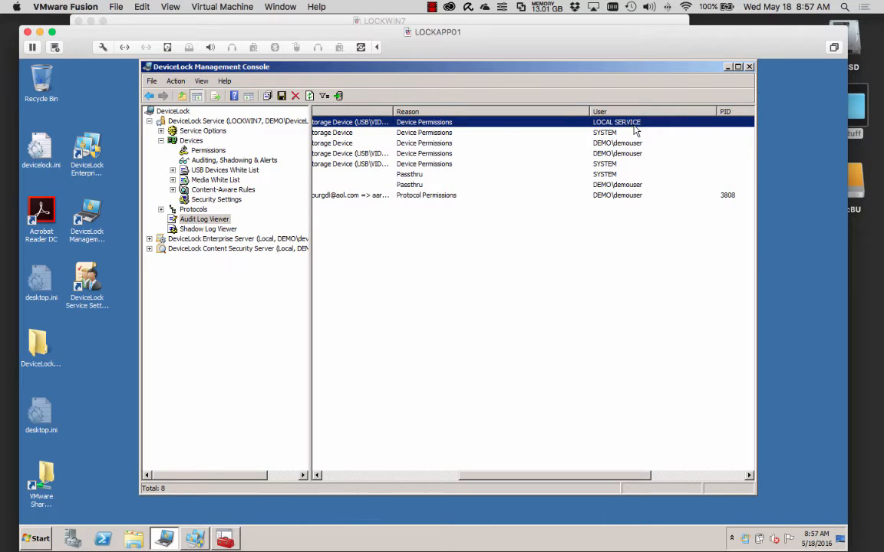
{"action": "left_click", "coordinate": [565, 143]}
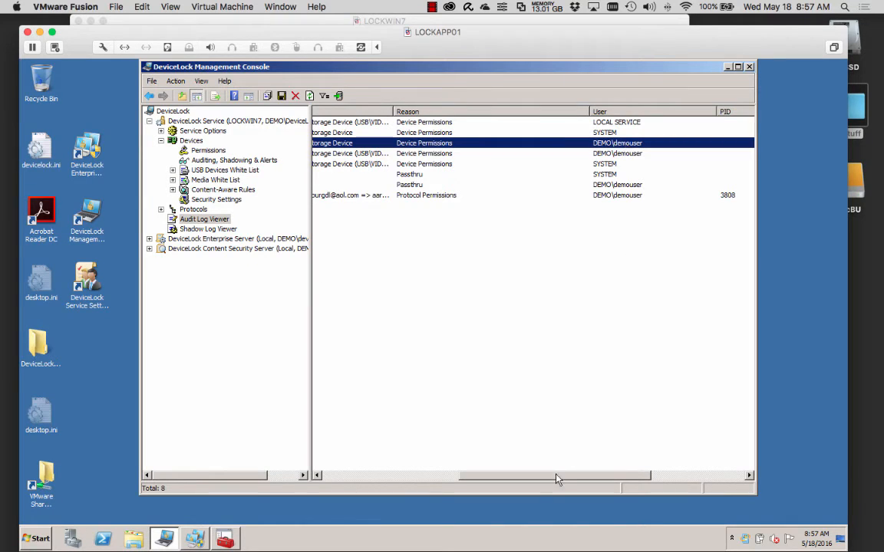
{"action": "left_click_drag", "start_coordinate": [558, 479], "coordinate": [331, 479]}
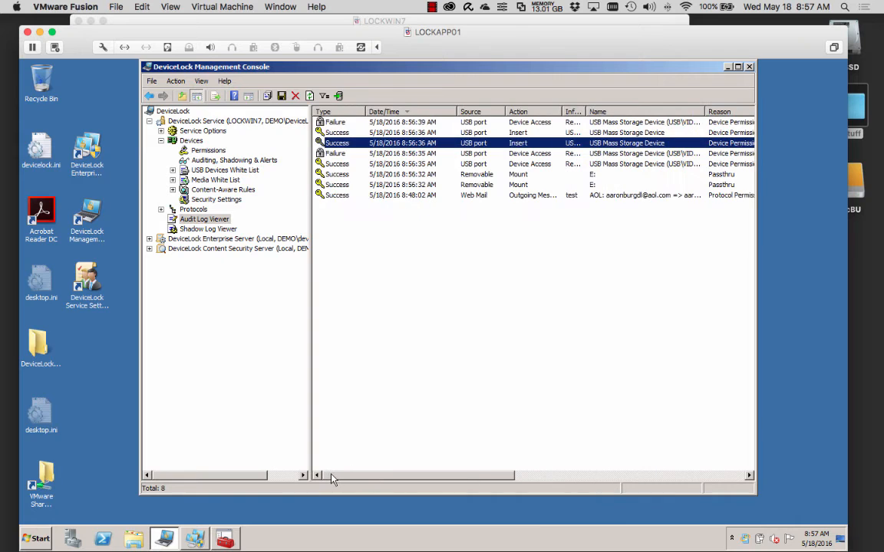
{"action": "left_click", "coordinate": [457, 155]}
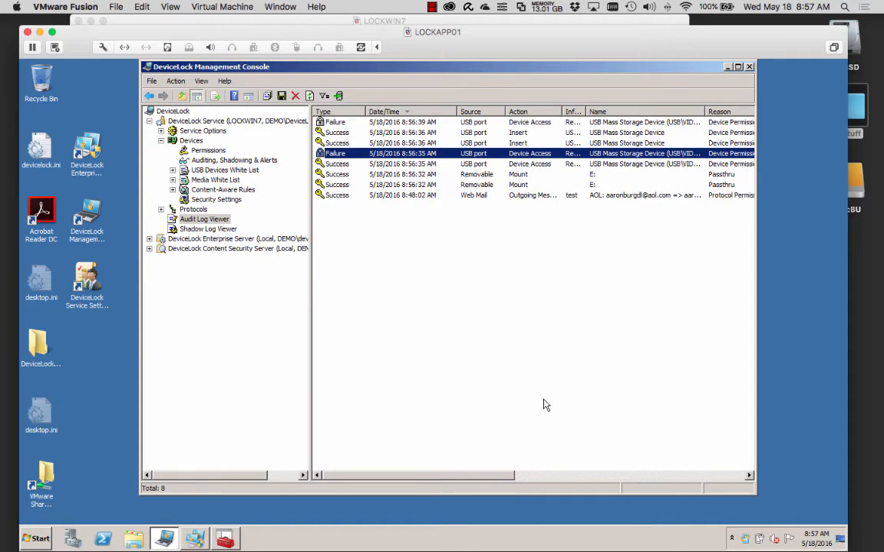
{"action": "left_click_drag", "start_coordinate": [476, 478], "coordinate": [706, 455]}
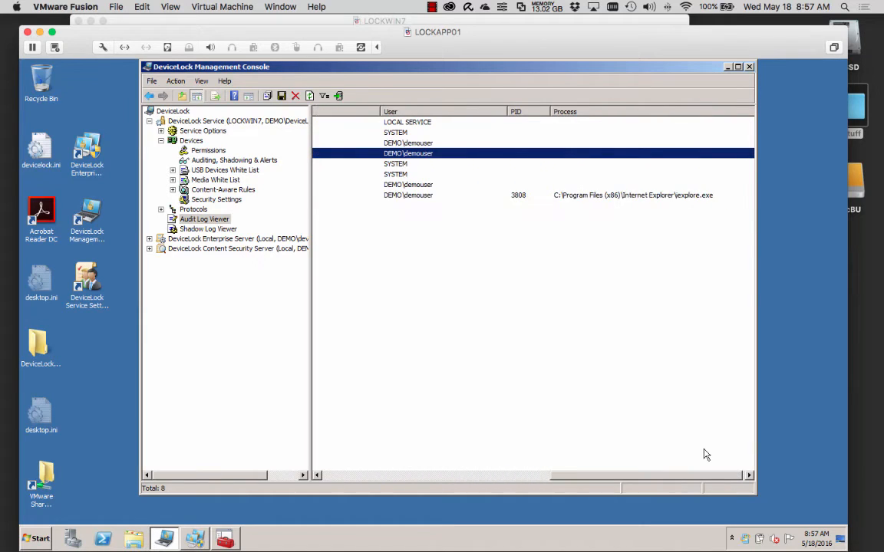
Step: Return to the device Permissions list and open the USB Devices White List section
{"action": "left_click", "coordinate": [208, 151]}
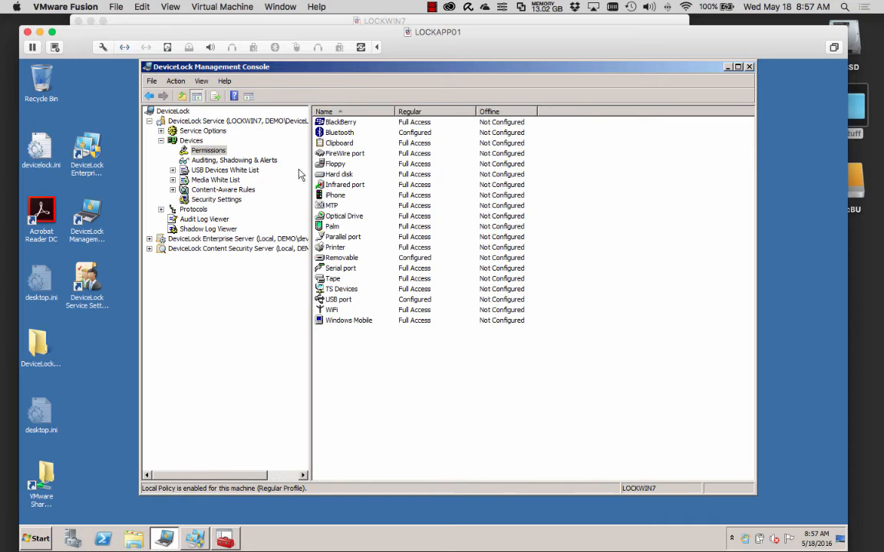
{"action": "left_click", "coordinate": [222, 171]}
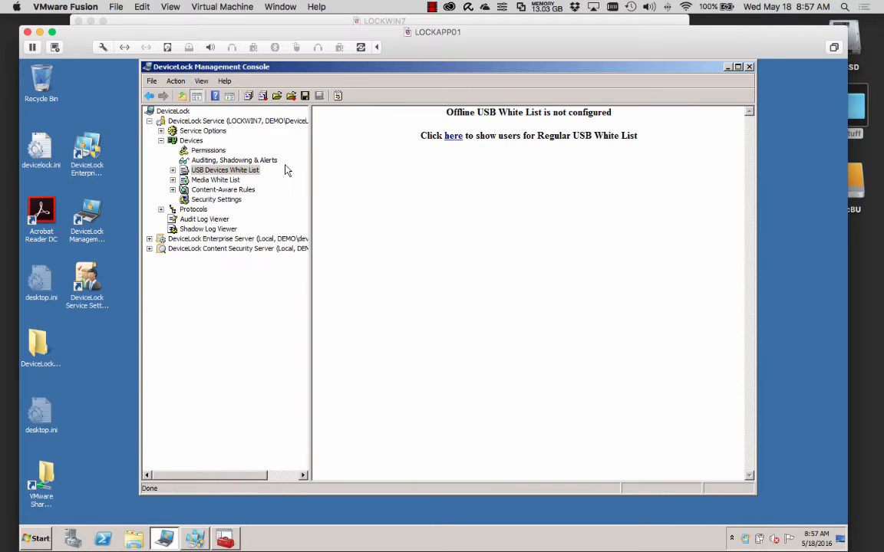
Step: Expand the USB Devices White List node and open its management dialog for the regular profile
{"action": "left_click", "coordinate": [174, 170]}
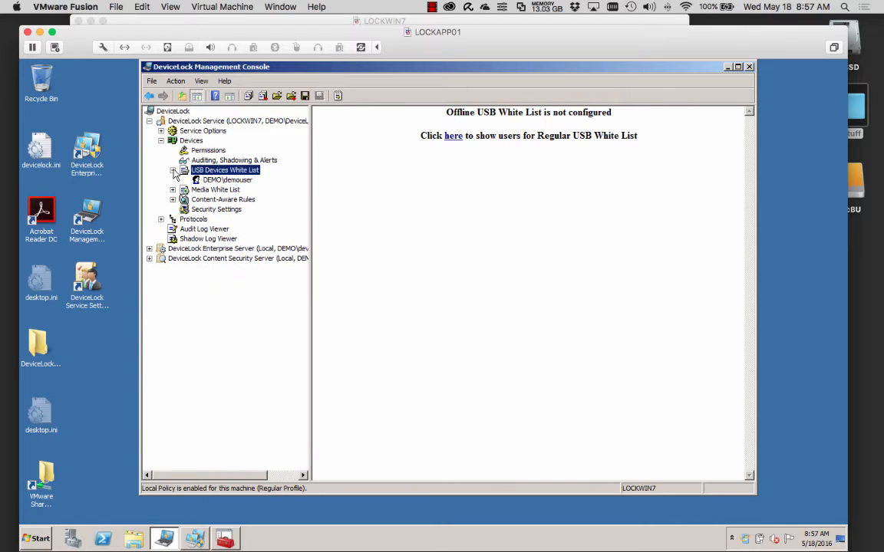
{"action": "right_click", "coordinate": [240, 170]}
{"action": "left_click", "coordinate": [265, 172]}
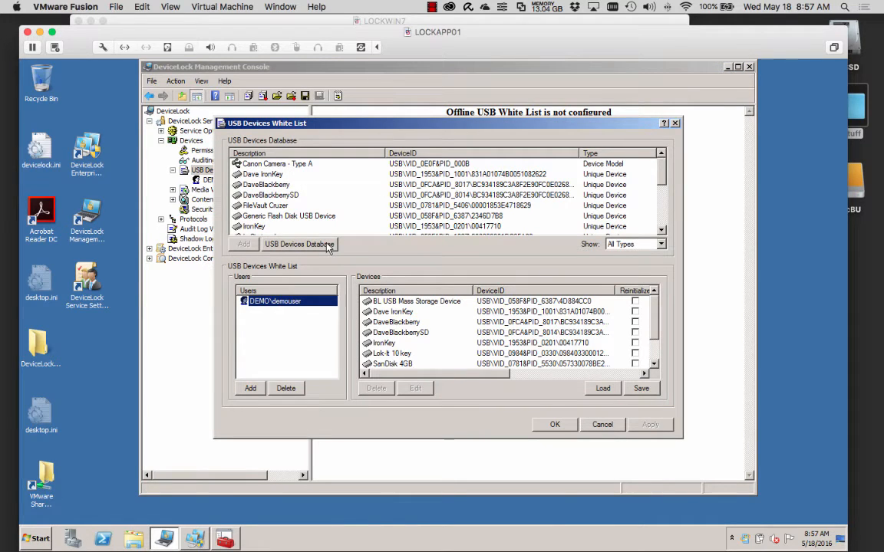
Step: Compare the unique-device and device-model entries for USB Mass Storage Device in the USB Devices Database, and close the database without saving
{"action": "left_click", "coordinate": [299, 244]}
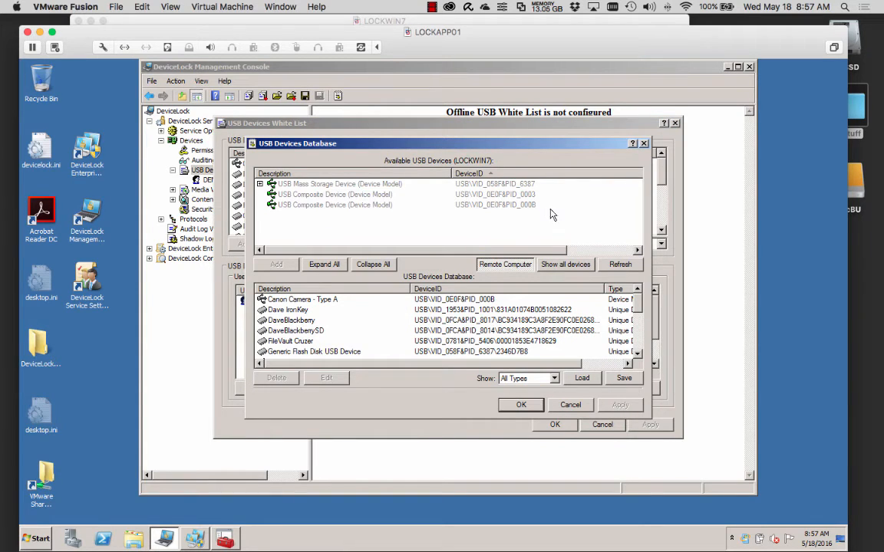
{"action": "left_click", "coordinate": [260, 184]}
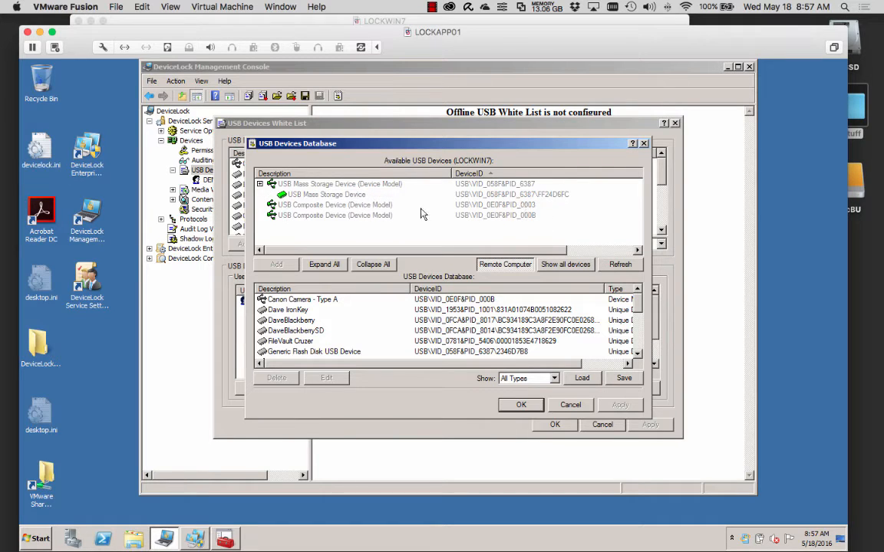
{"action": "left_click", "coordinate": [348, 196]}
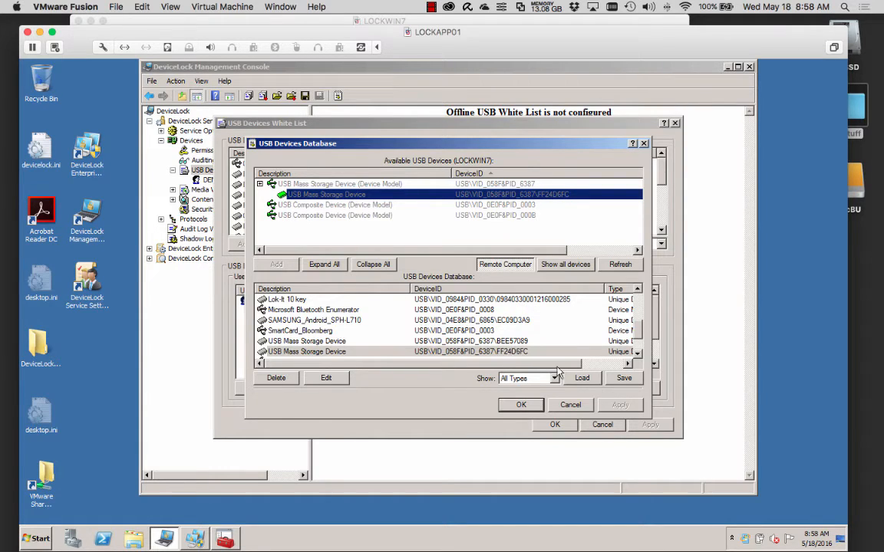
{"action": "left_click", "coordinate": [577, 409]}
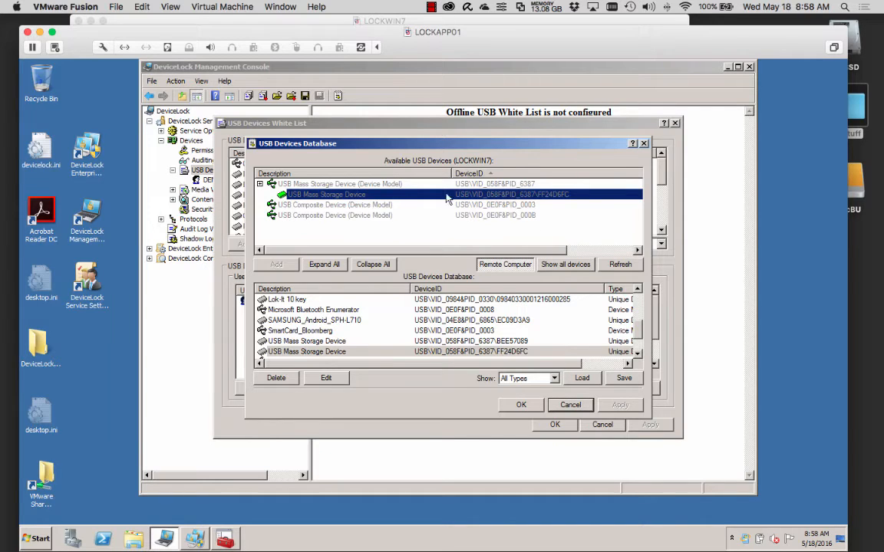
{"action": "double_click", "coordinate": [377, 185]}
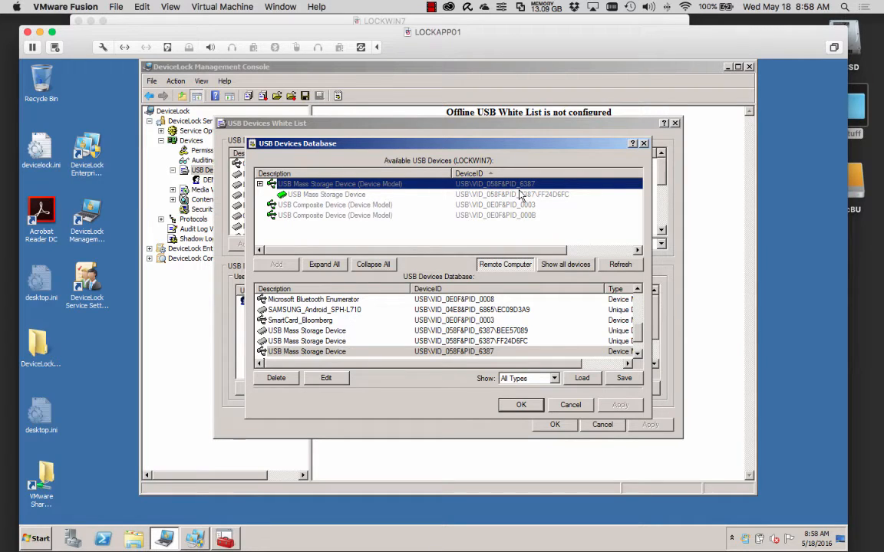
{"action": "left_click", "coordinate": [580, 407]}
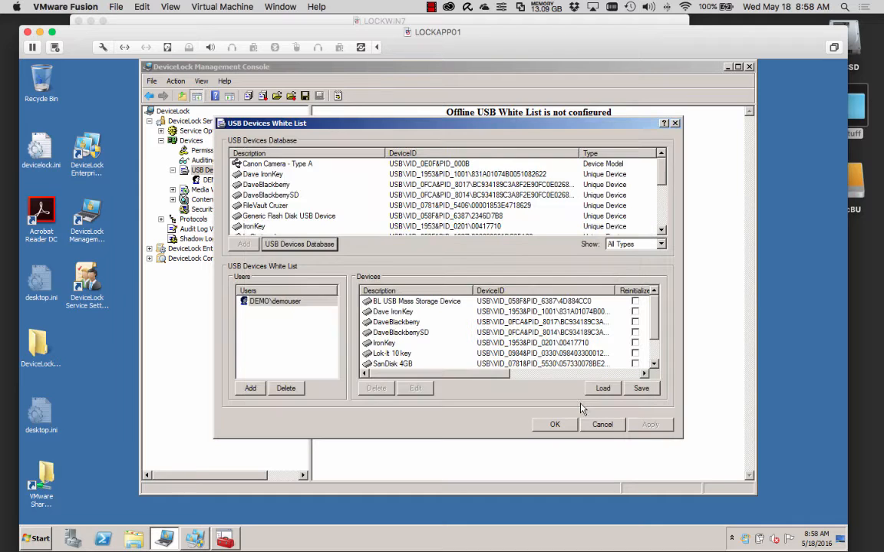
Step: Examine DEMO\demouser's white-listed devices across the Reinitialize, Control as Type, Read-only and Allow Audit & Shadowing columns, and close the dialog without saving
{"action": "left_click", "coordinate": [290, 305]}
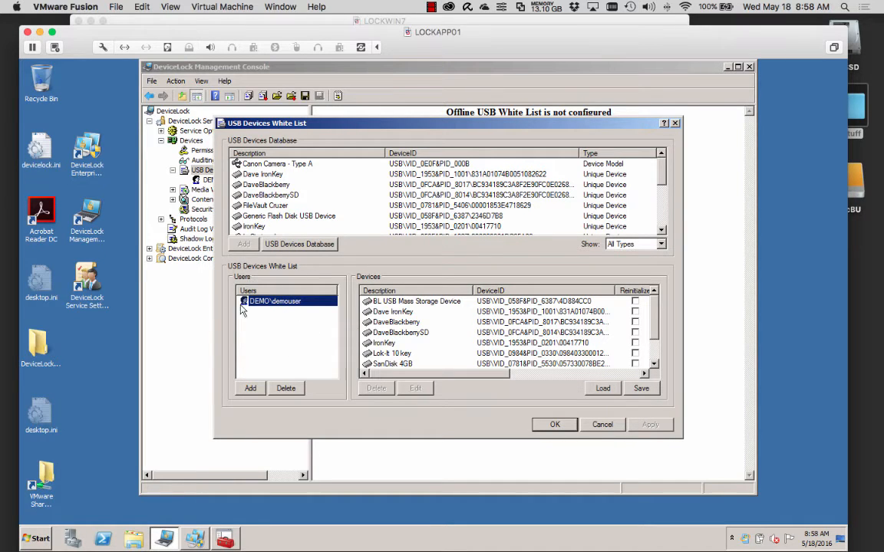
{"action": "mouse_move", "coordinate": [658, 306]}
{"action": "left_mouse_down"}
{"action": "mouse_move", "coordinate": [655, 333]}
{"action": "mouse_move", "coordinate": [655, 298]}
{"action": "left_mouse_up"}
{"action": "scroll", "coordinate": [389, 334], "scroll_direction": "right", "scroll_amount": 5}
{"action": "scroll", "coordinate": [473, 381], "scroll_direction": "right", "scroll_amount": 1}
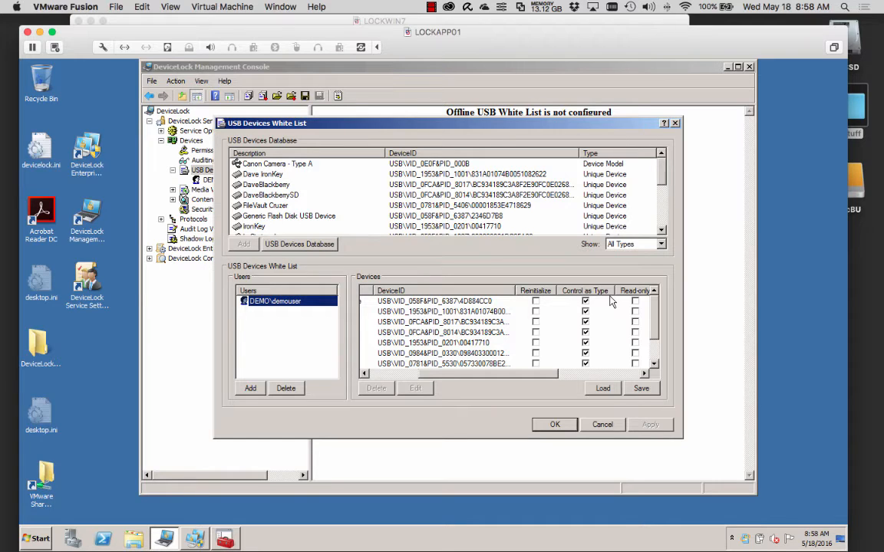
{"action": "scroll", "coordinate": [488, 334], "scroll_direction": "right", "scroll_amount": 5}
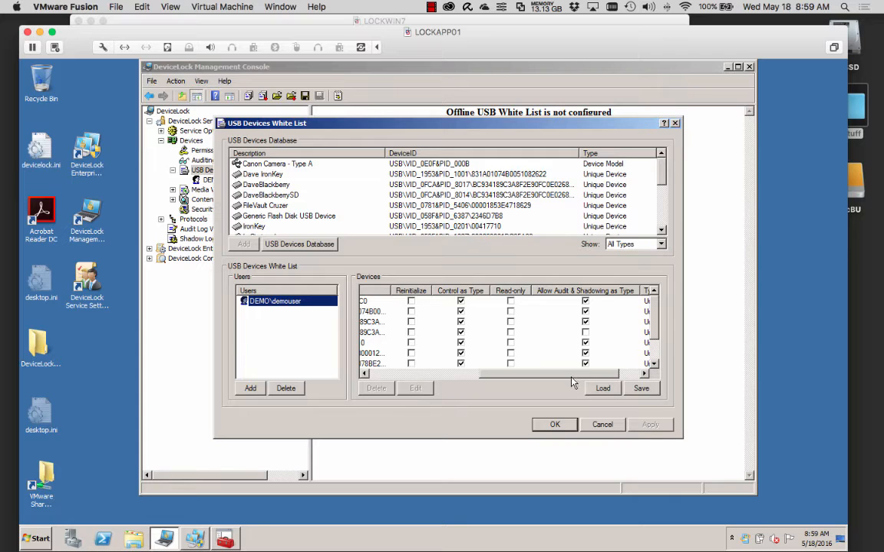
{"action": "left_click_drag", "start_coordinate": [571, 376], "coordinate": [458, 376]}
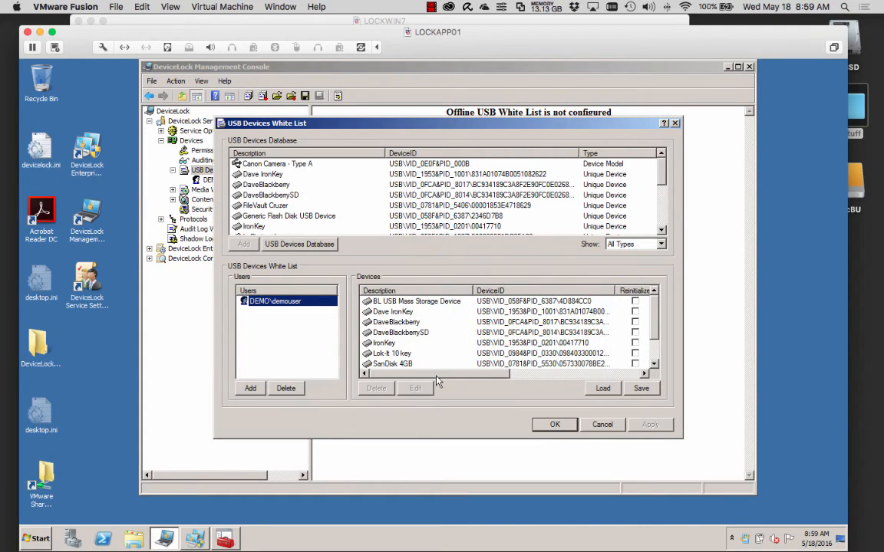
{"action": "left_click", "coordinate": [589, 427]}
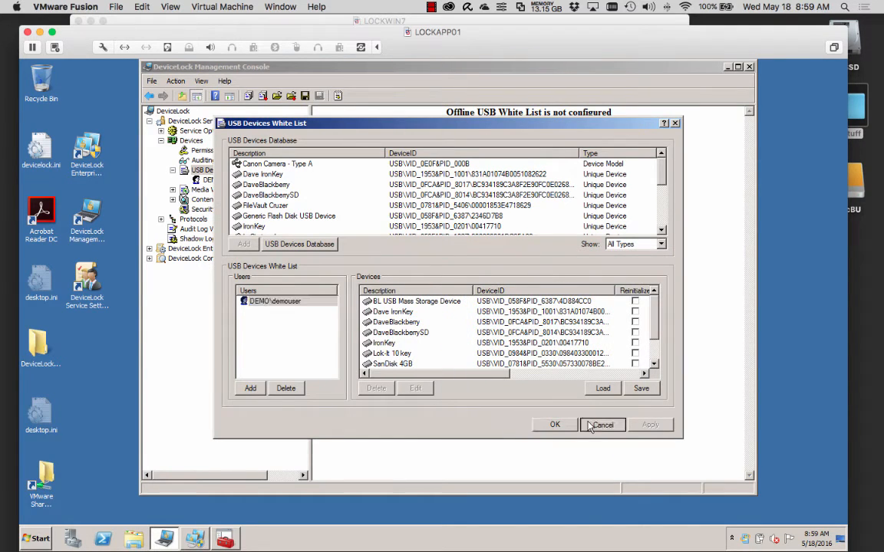
Step: Switch to LOCKWIN7, open Removable Disk (E:) to view its files, and return to the DeviceLock Management Console on LOCKAPP01
{"action": "left_click_drag", "start_coordinate": [484, 33], "coordinate": [517, 128]}
{"action": "left_click", "coordinate": [466, 55]}
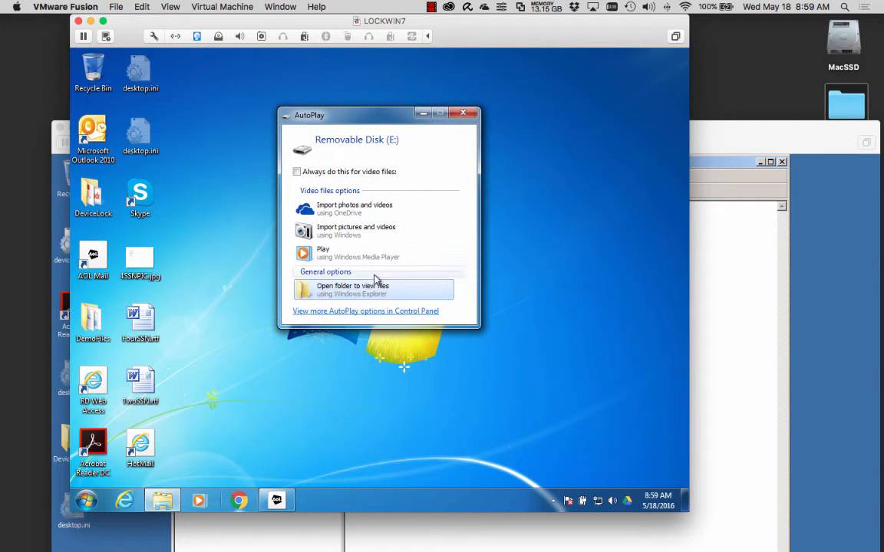
{"action": "left_click", "coordinate": [369, 289]}
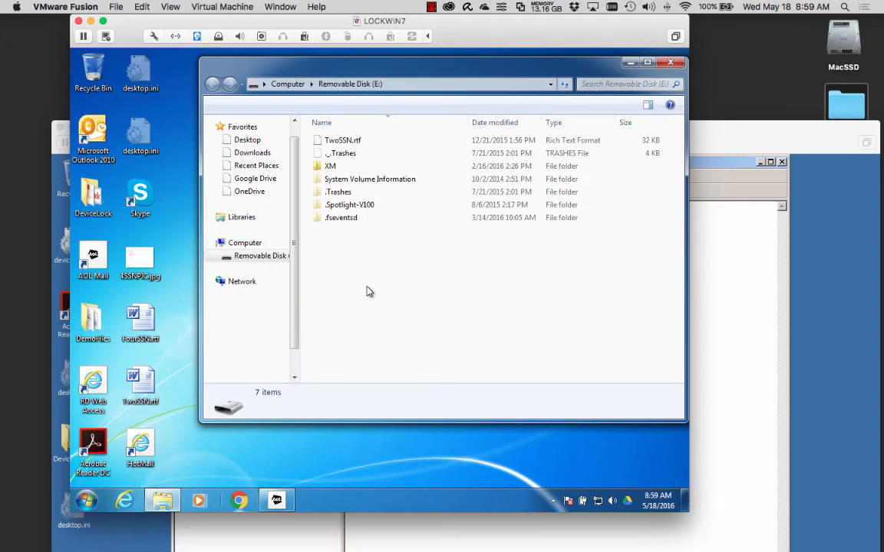
{"action": "left_click_drag", "start_coordinate": [743, 145], "coordinate": [667, 29]}
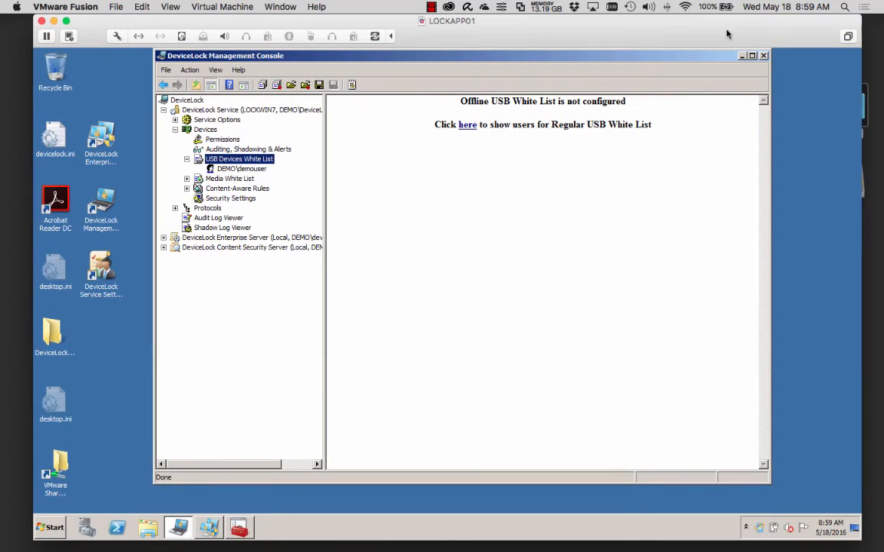
Step: Refresh the Audit Log Viewer and examine the Reason and User columns of the latest USB port insert entries
{"action": "left_click", "coordinate": [218, 218]}
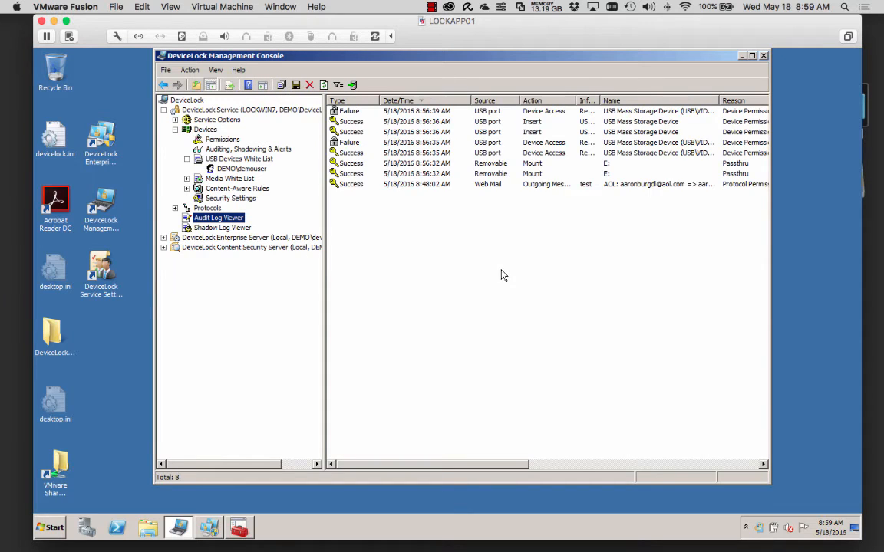
{"action": "key", "text": "F5"}
{"action": "left_click", "coordinate": [349, 142]}
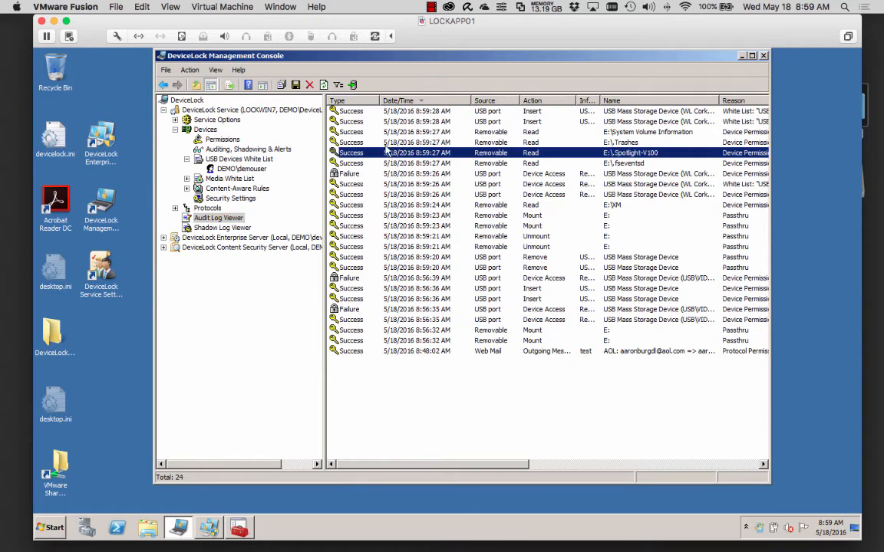
{"action": "left_click", "coordinate": [353, 121]}
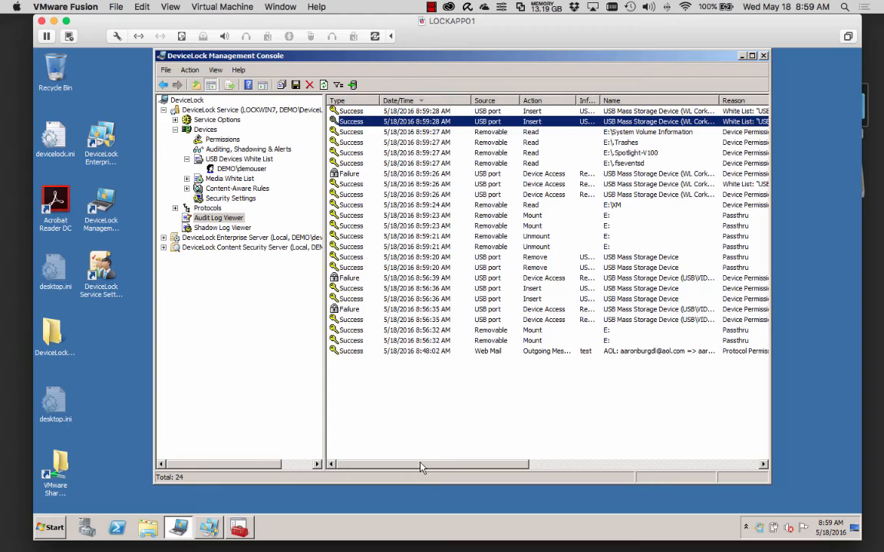
{"action": "left_click_drag", "start_coordinate": [421, 465], "coordinate": [516, 468]}
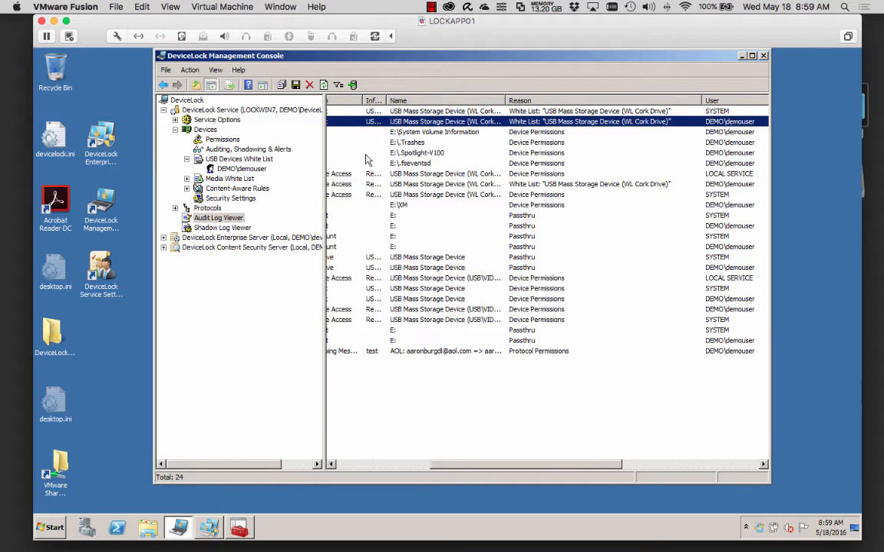
{"action": "left_click_drag", "start_coordinate": [528, 470], "coordinate": [319, 408]}
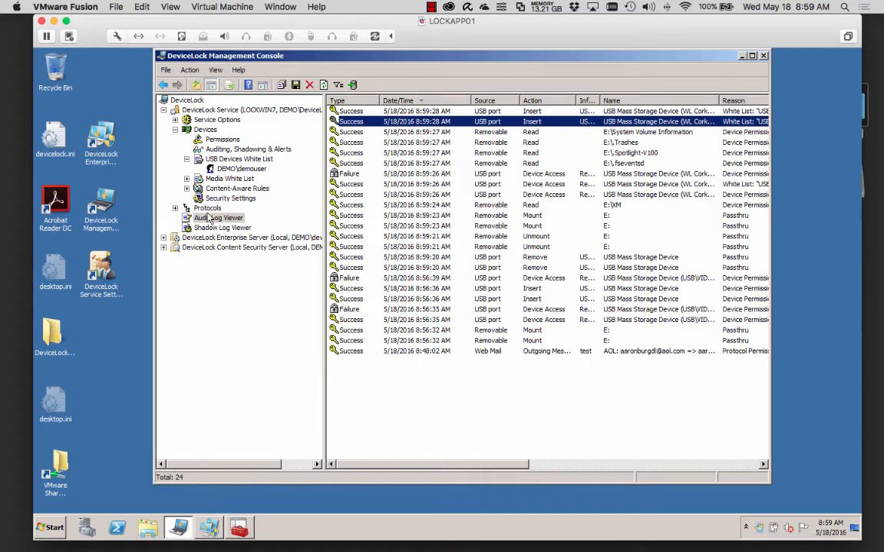
Step: Expand Content-Aware Rules under Devices and open its management dialog for the regular profile
{"action": "left_click", "coordinate": [245, 188]}
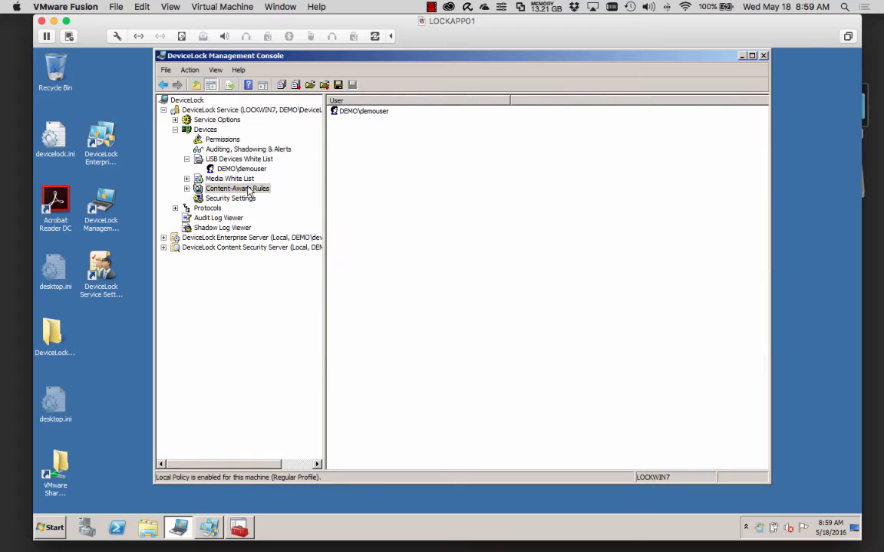
{"action": "left_click", "coordinate": [188, 187]}
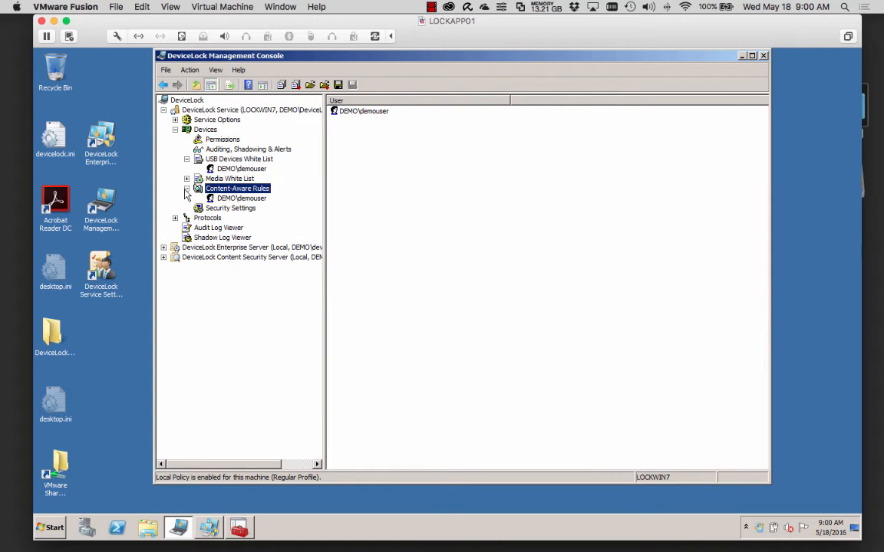
{"action": "right_click", "coordinate": [259, 189]}
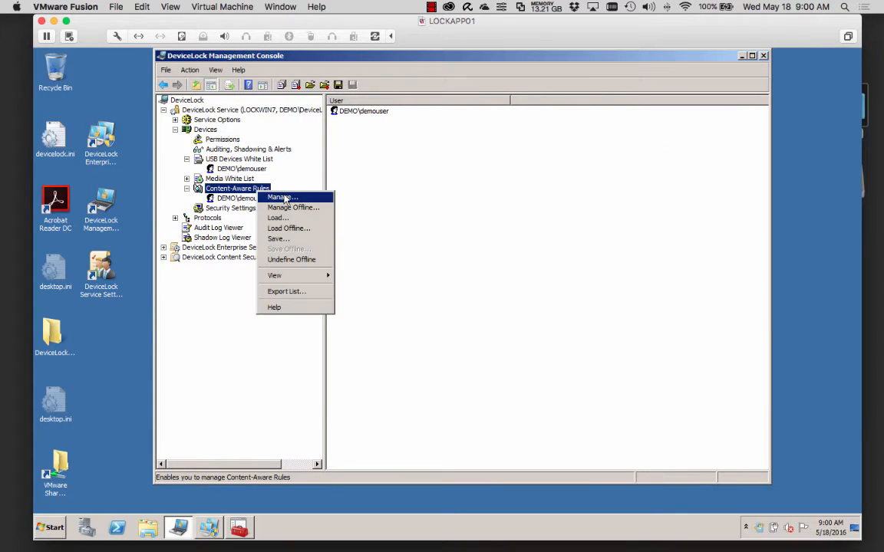
{"action": "left_click", "coordinate": [280, 197]}
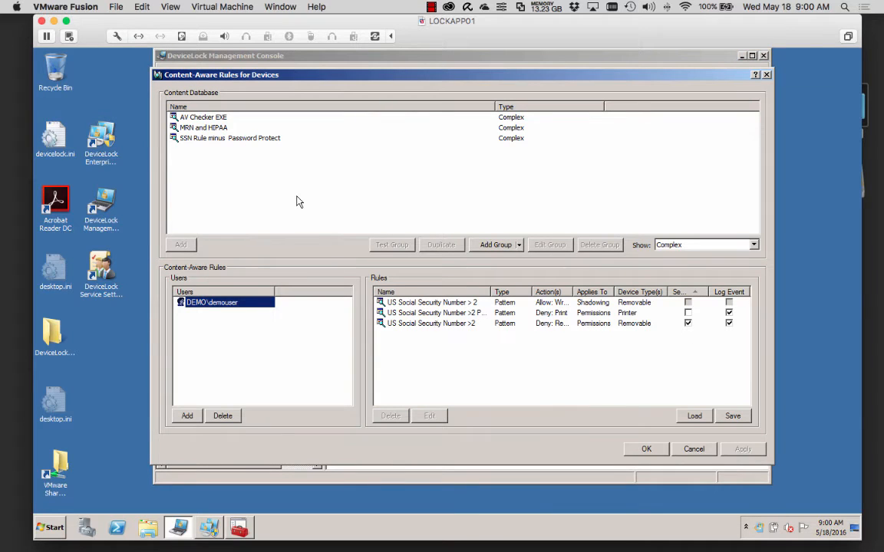
Step: Show only File Type Detection groups in the Content Database and view the extensions in the Images, CAD & Drawing group
{"action": "left_click", "coordinate": [707, 246]}
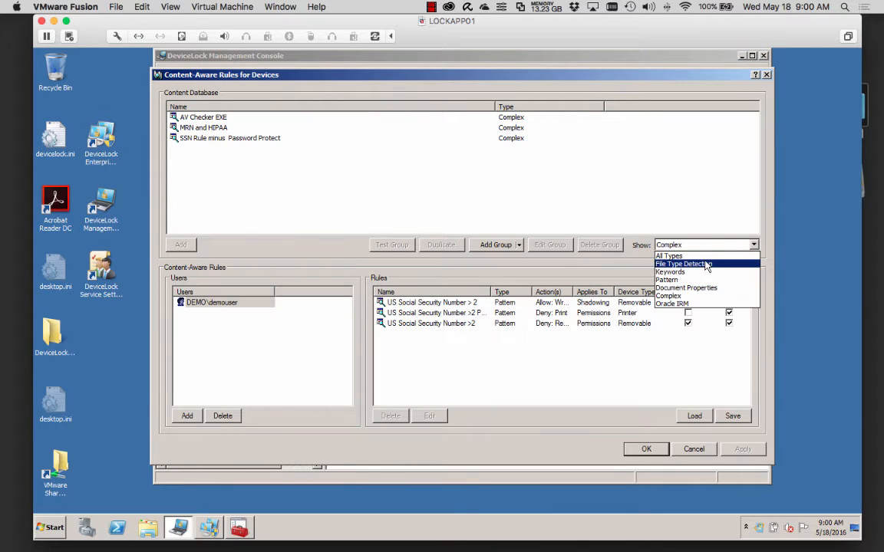
{"action": "left_click", "coordinate": [706, 265]}
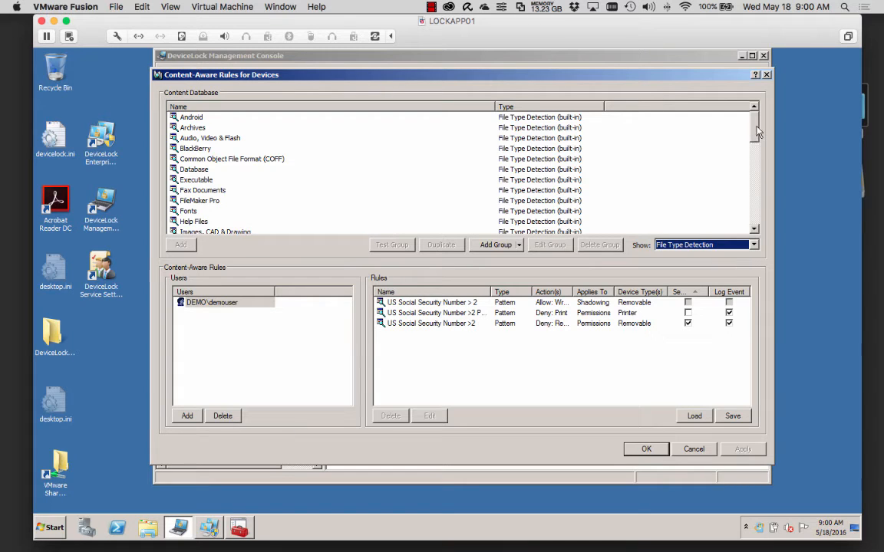
{"action": "left_click", "coordinate": [217, 159]}
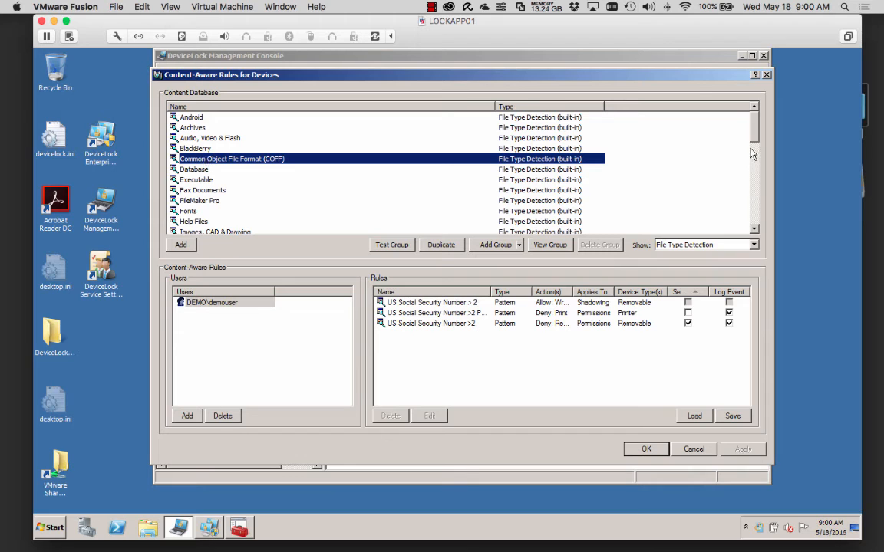
{"action": "scroll", "coordinate": [754, 138], "scroll_direction": "down", "scroll_amount": 2}
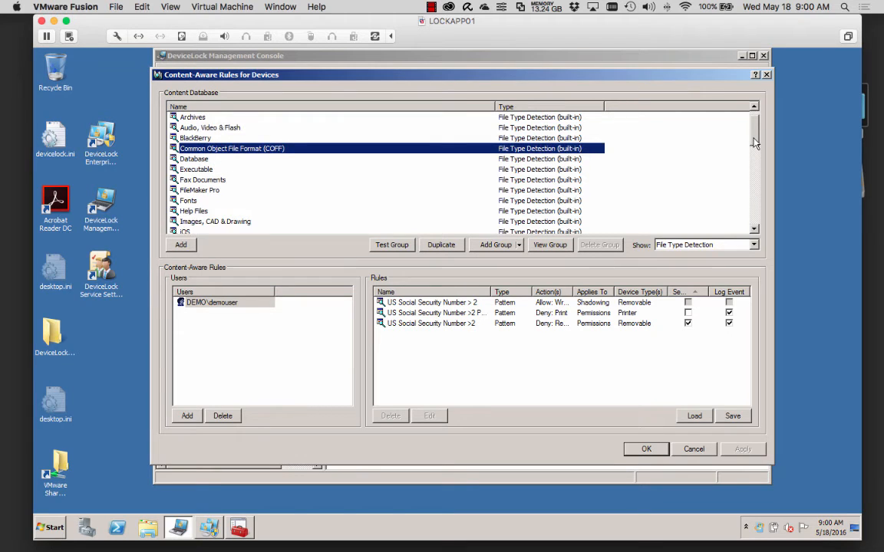
{"action": "left_click", "coordinate": [238, 211]}
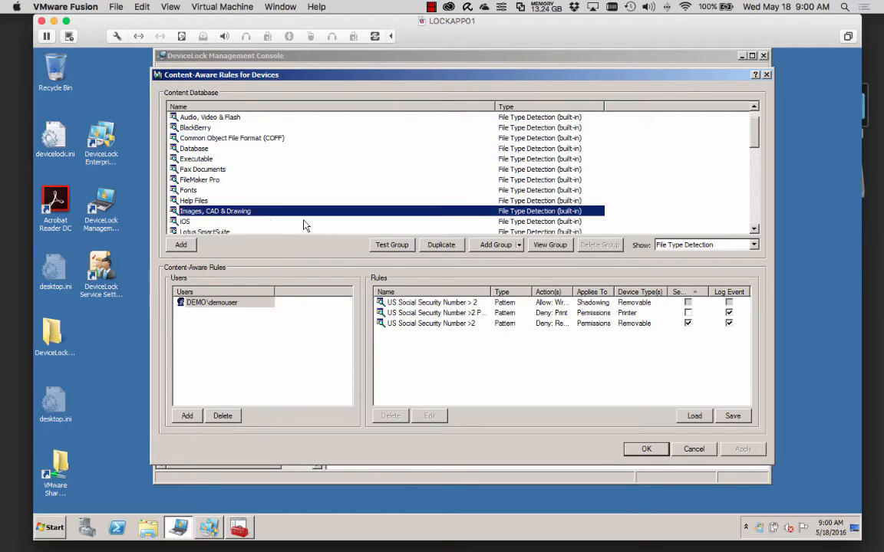
{"action": "left_click", "coordinate": [549, 244]}
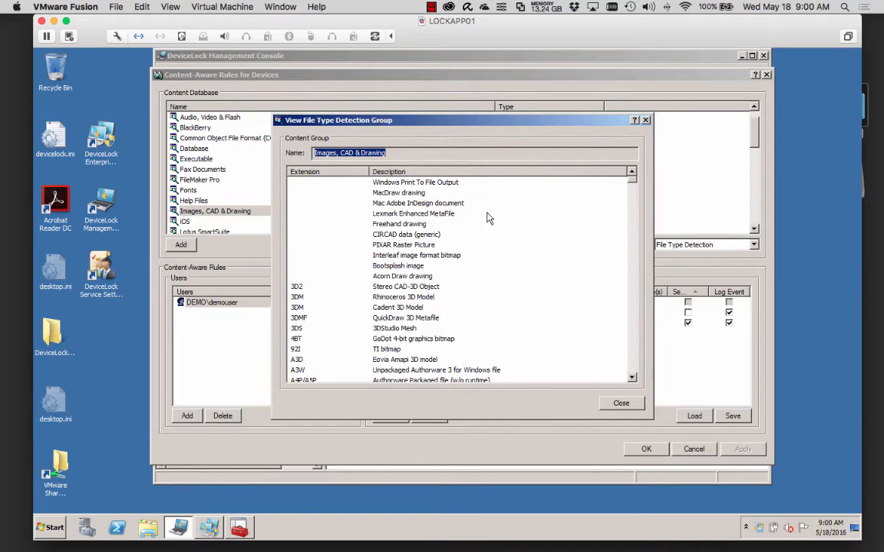
{"action": "left_click_drag", "start_coordinate": [636, 186], "coordinate": [633, 220]}
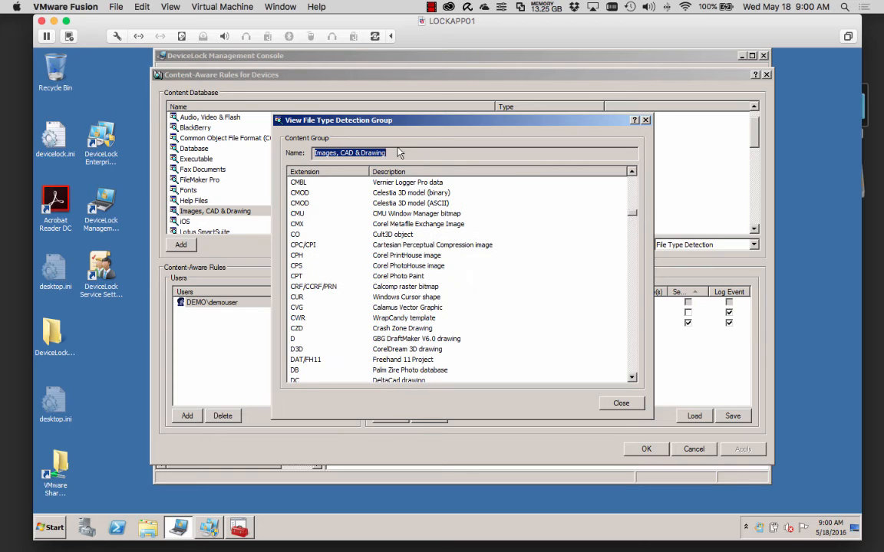
{"action": "left_click", "coordinate": [620, 402]}
Step: Show only Keywords groups in the Content Database and select the PCI GLBA group
{"action": "left_click", "coordinate": [707, 245]}
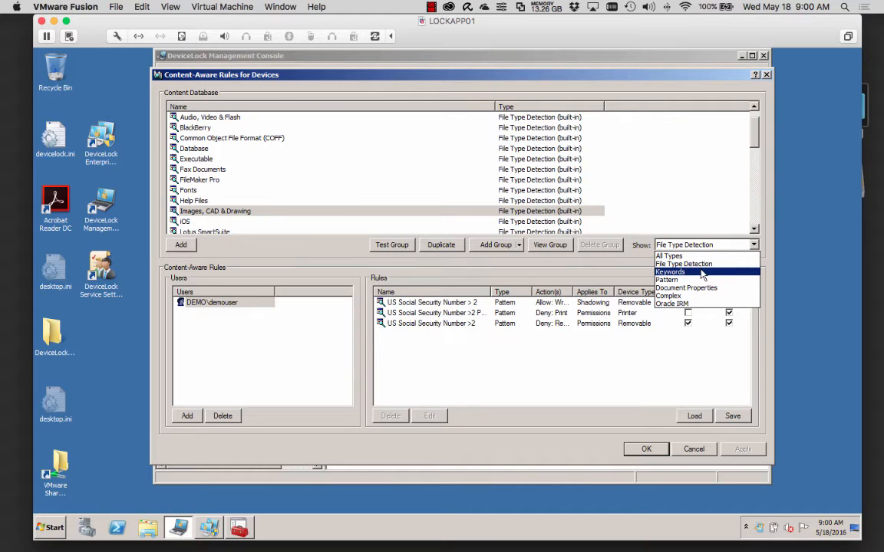
{"action": "left_click", "coordinate": [702, 273]}
{"action": "left_click", "coordinate": [207, 170]}
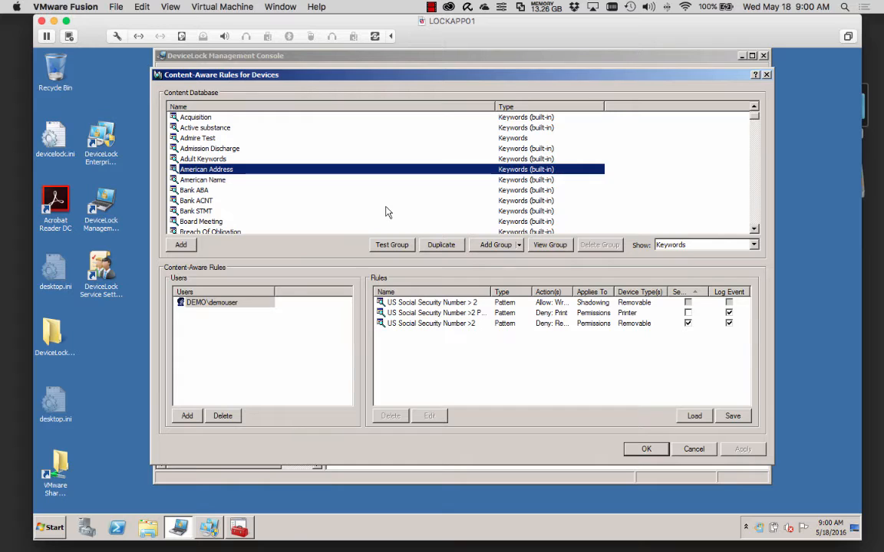
{"action": "type", "text": "pci"}
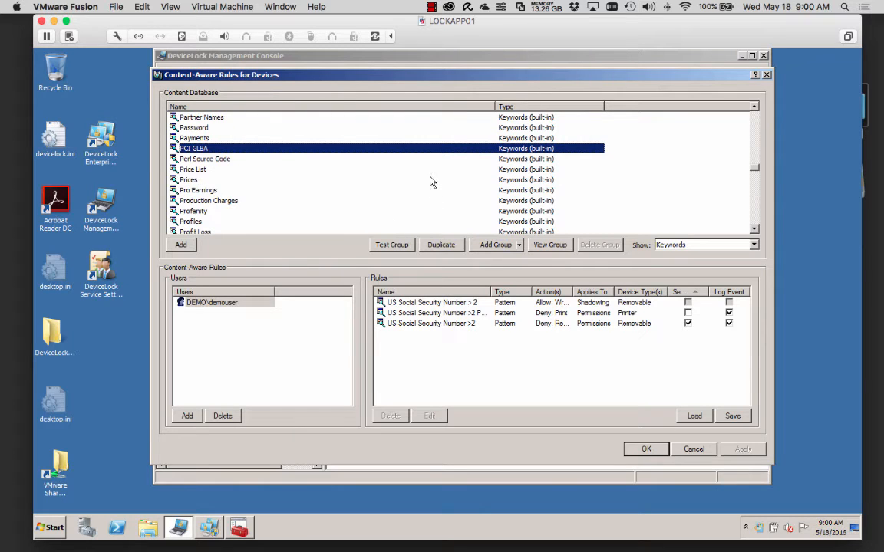
Step: Find the HIPAA keyword groups in the Content Database and select HIPAA ICD 10 - Diseases and Injuries, followed by HIPAA ICD9
{"action": "type", "text": "h"}
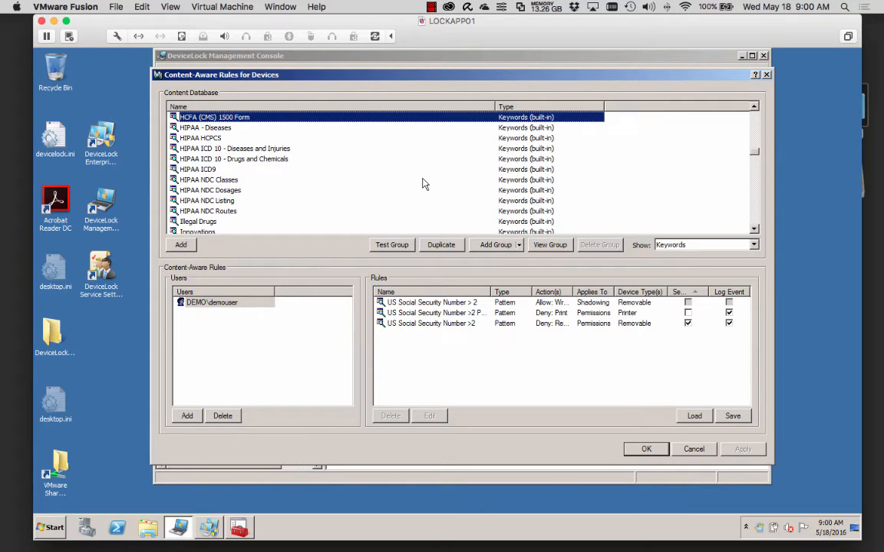
{"action": "left_click", "coordinate": [215, 145]}
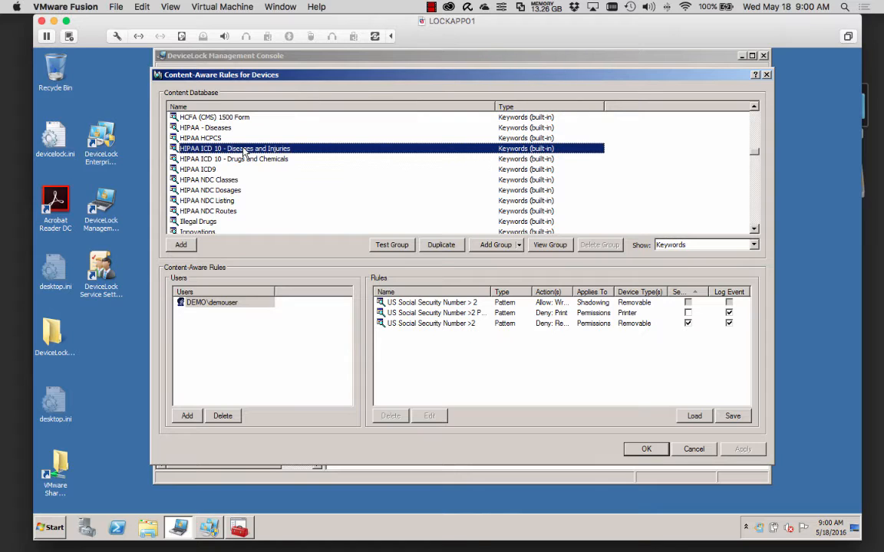
{"action": "left_click", "coordinate": [184, 168]}
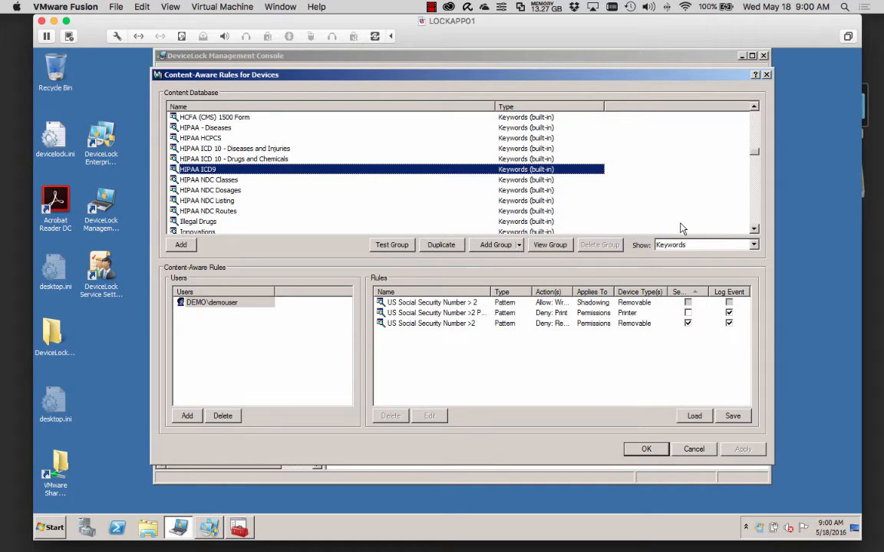
Step: Show only Pattern groups in the Content Database and select the custom US Social Security Number >2 group
{"action": "left_click", "coordinate": [725, 246]}
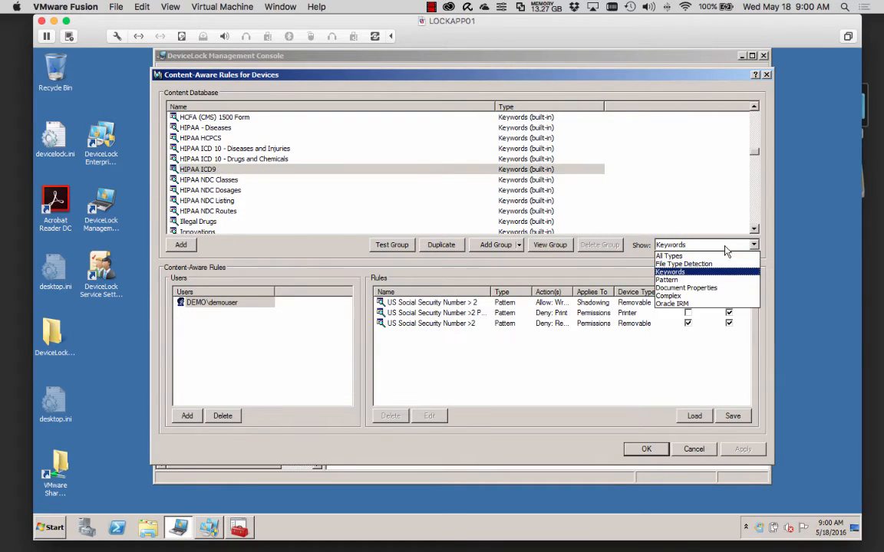
{"action": "left_click", "coordinate": [696, 281]}
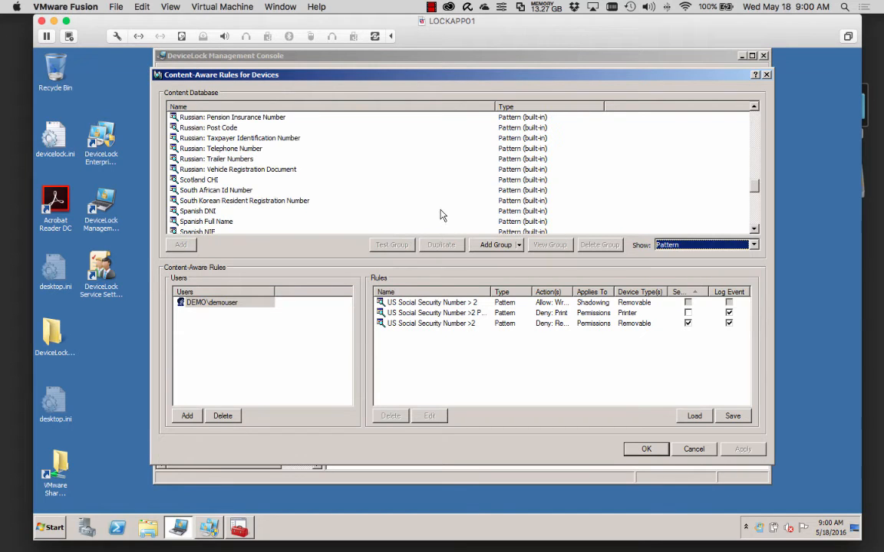
{"action": "left_click", "coordinate": [517, 181]}
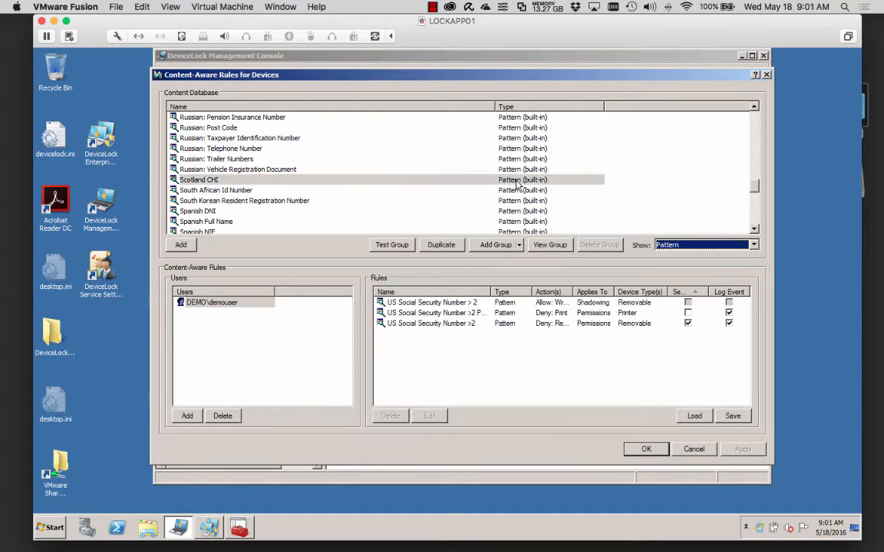
{"action": "key", "text": "u"}
{"action": "key", "text": "s"}
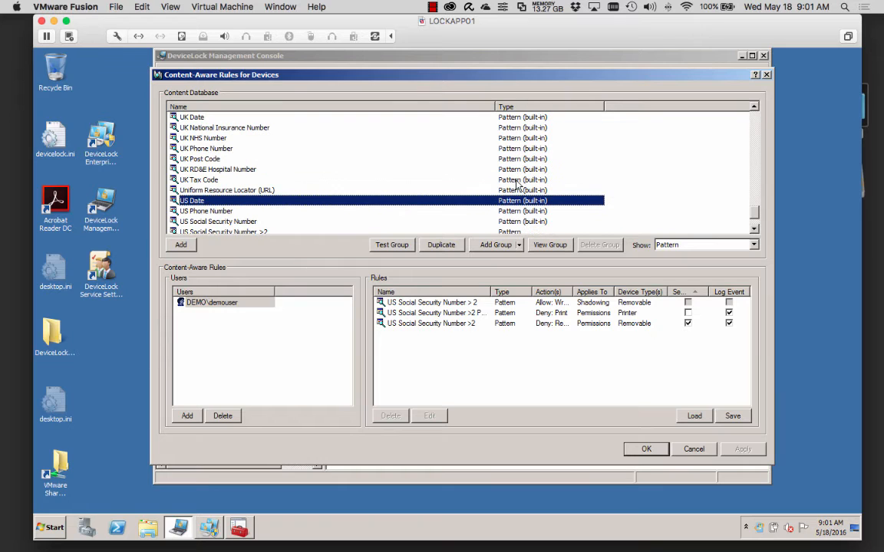
{"action": "left_click", "coordinate": [267, 232]}
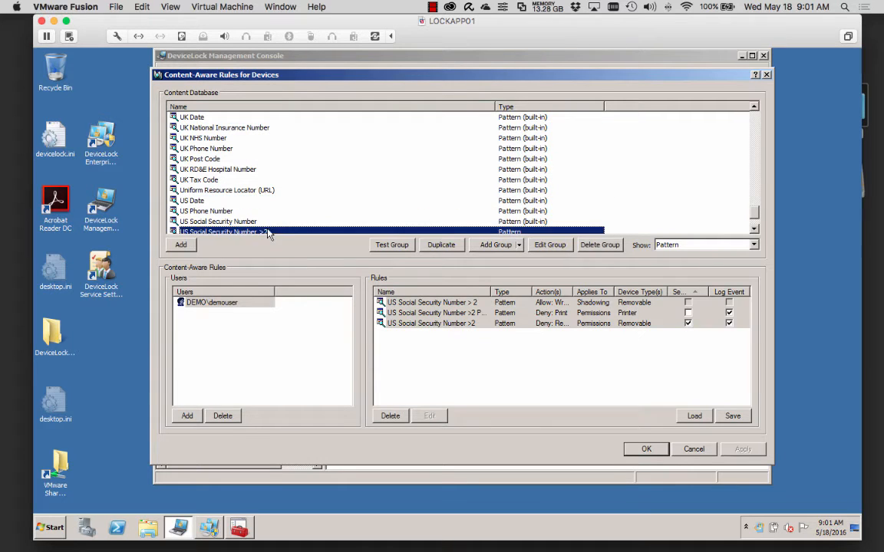
Step: Open the US Social Security Number >2 pattern group for editing and view its condition operators and available OCR languages
{"action": "left_click", "coordinate": [562, 246]}
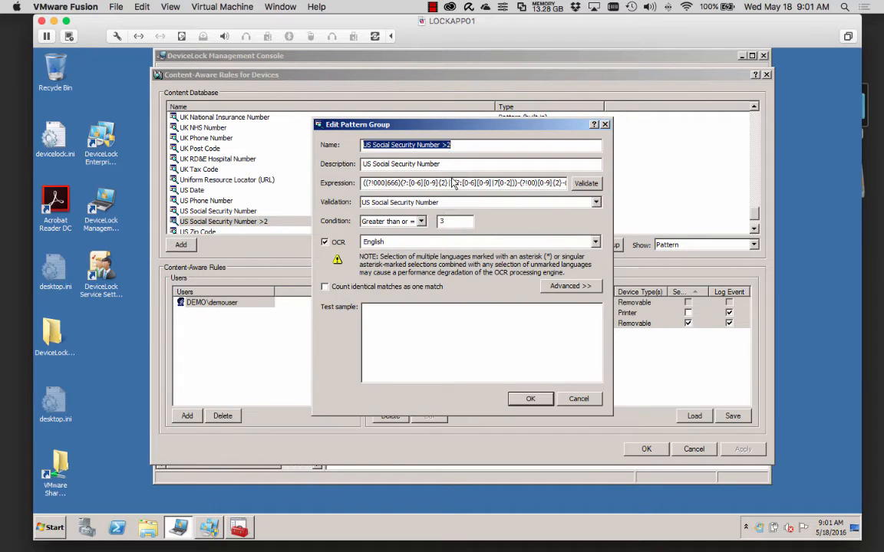
{"action": "left_click", "coordinate": [421, 221]}
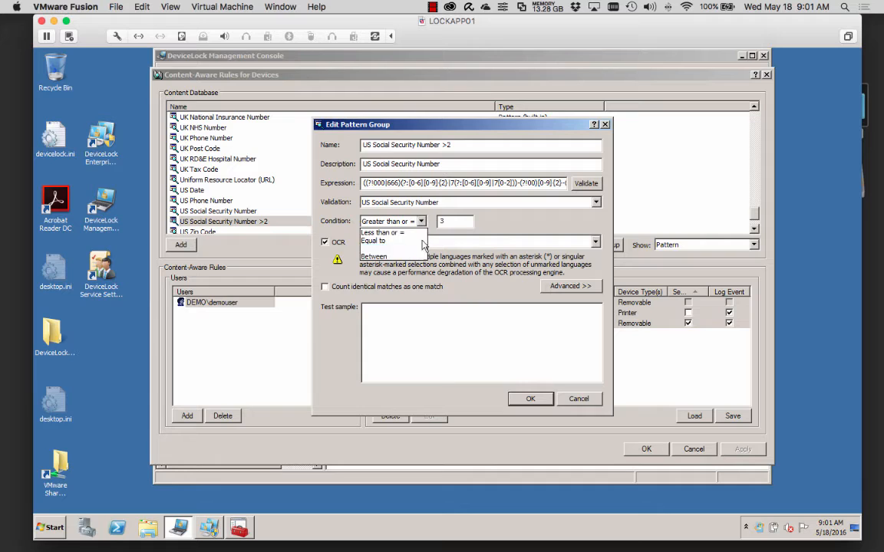
{"action": "left_click", "coordinate": [519, 228]}
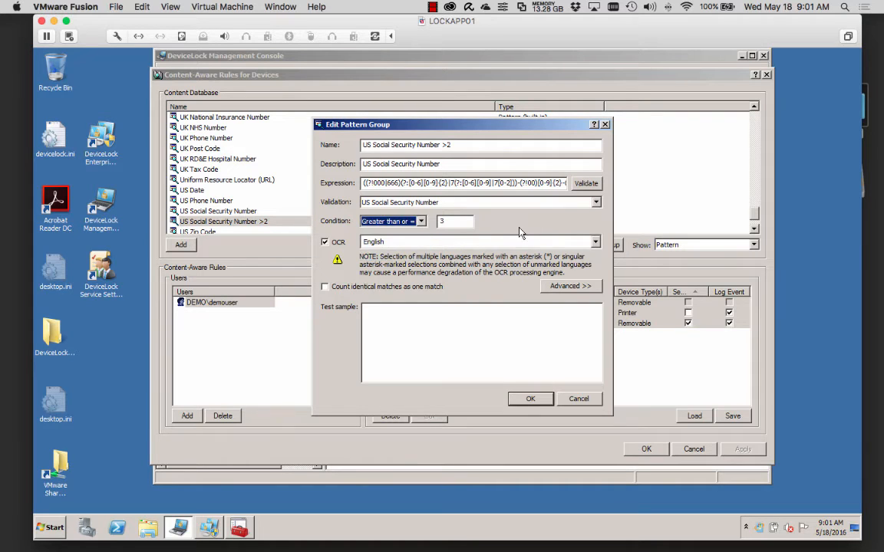
{"action": "left_click", "coordinate": [421, 244]}
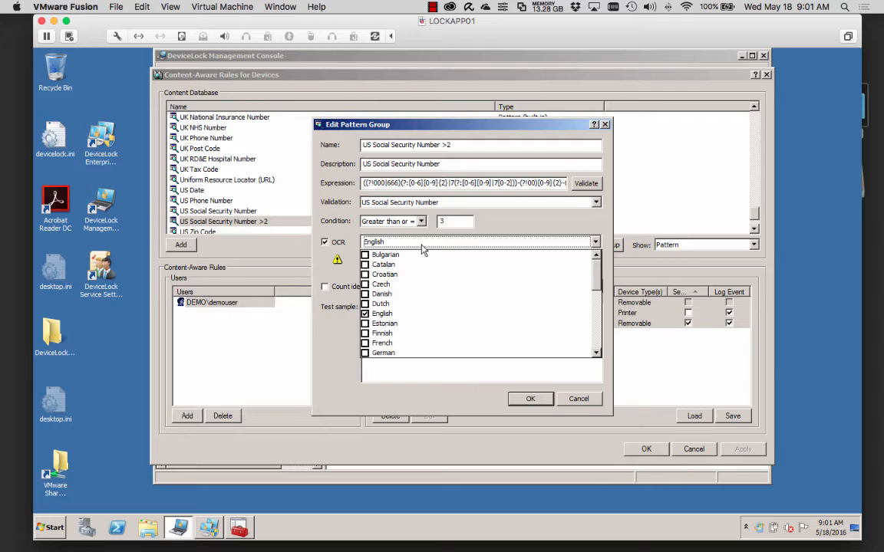
{"action": "left_click_drag", "start_coordinate": [596, 285], "coordinate": [596, 340]}
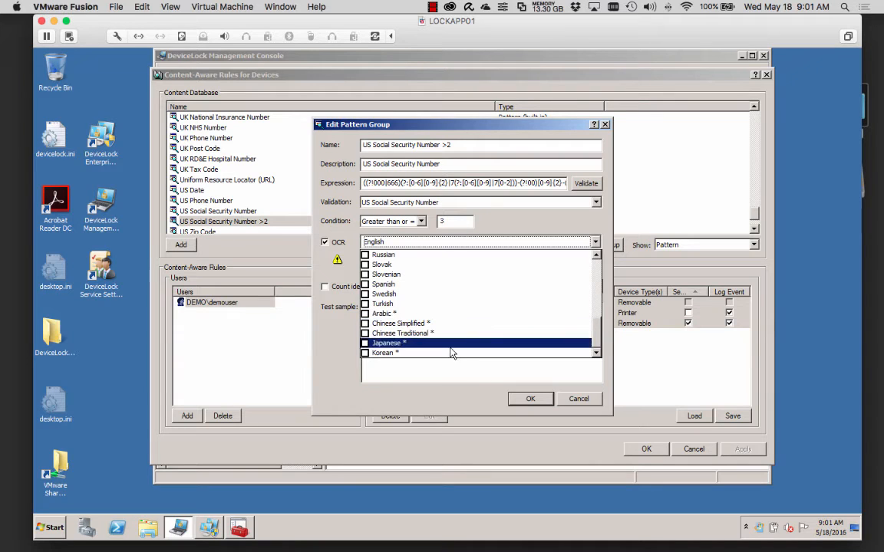
{"action": "left_click", "coordinate": [543, 222]}
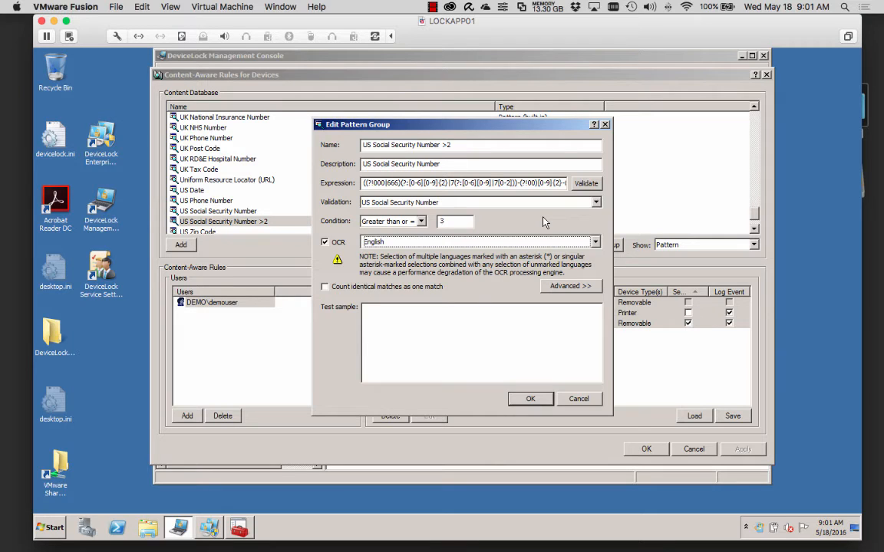
Step: Test the pattern with a dummy Social Security number as the test sample, and close the group without saving
{"action": "left_click", "coordinate": [495, 330]}
{"action": "type", "text": "55"}
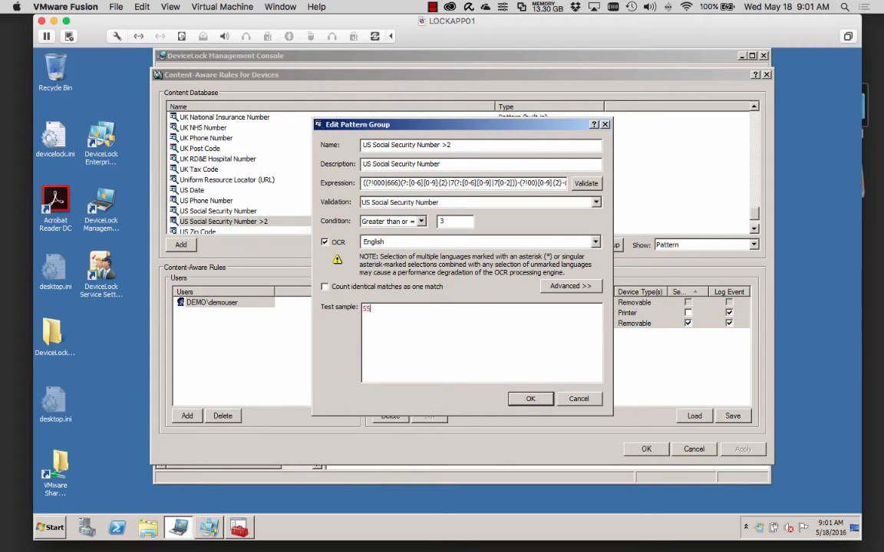
{"action": "type", "text": "5-55-5555"}
{"action": "key", "text": "BackSpace"}
{"action": "left_click", "coordinate": [594, 400]}
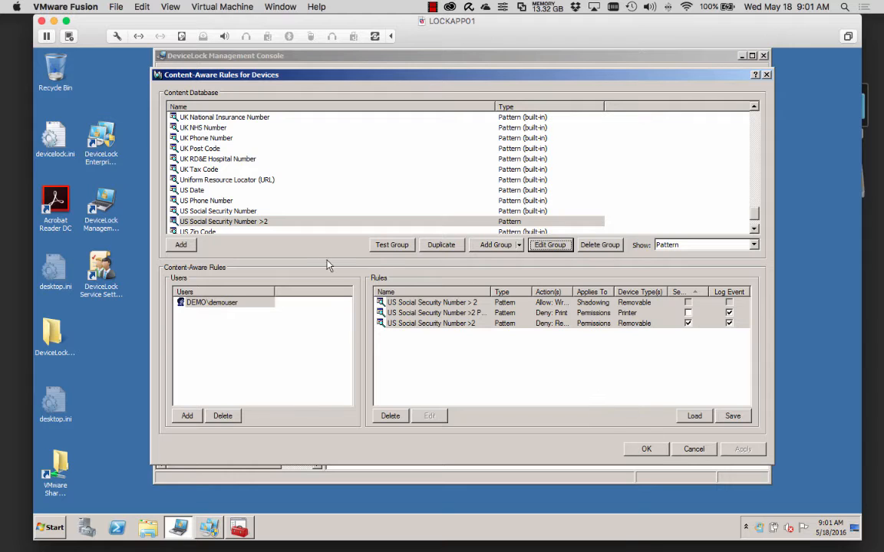
Step: Show only Document Properties groups and view the settings for a new one, including its additional parameters, without creating it
{"action": "left_click", "coordinate": [679, 246]}
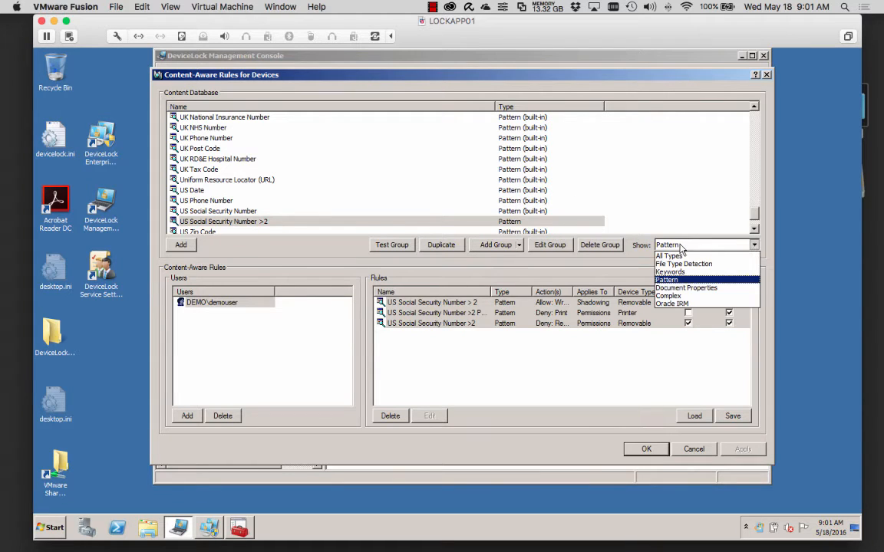
{"action": "left_click", "coordinate": [679, 289]}
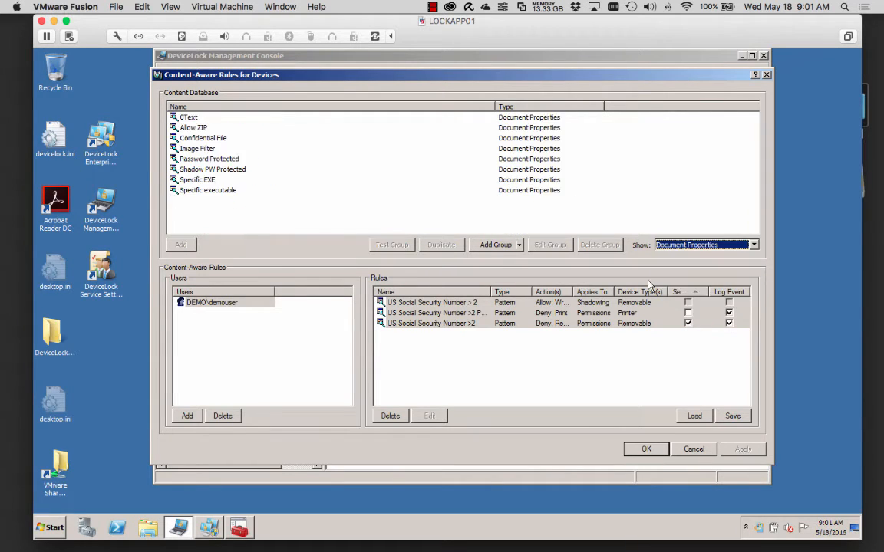
{"action": "left_click", "coordinate": [519, 245]}
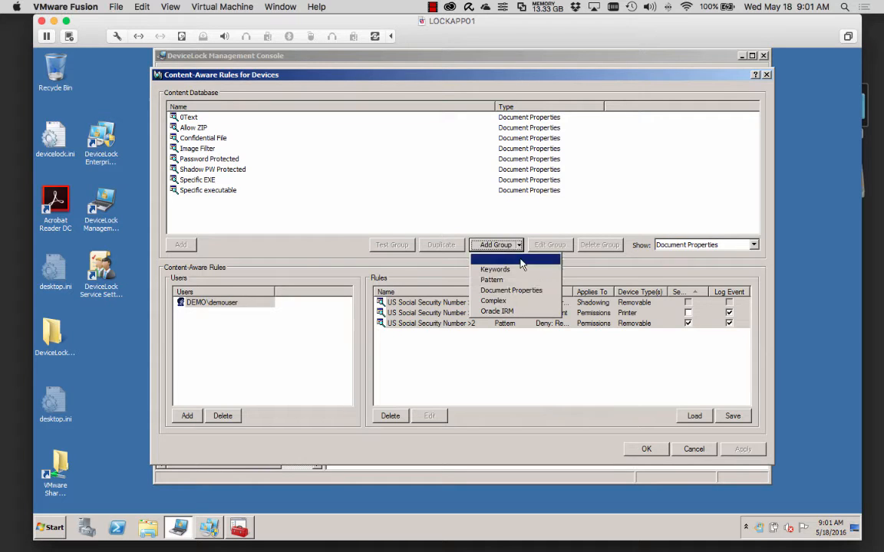
{"action": "left_click", "coordinate": [521, 290]}
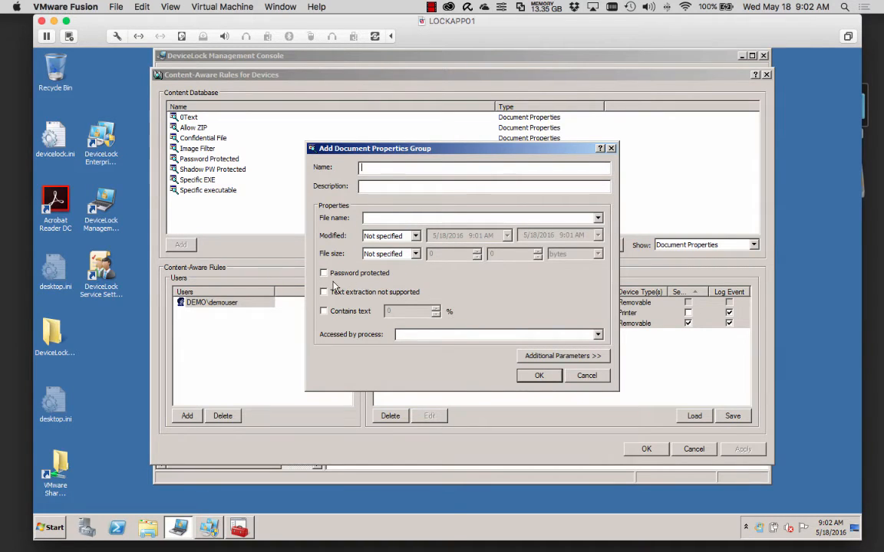
{"action": "left_click", "coordinate": [599, 351]}
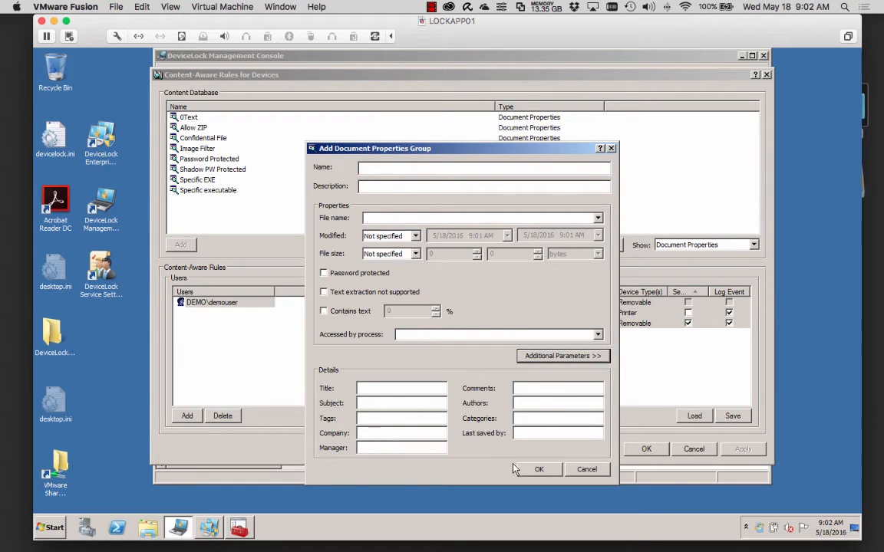
{"action": "left_click", "coordinate": [602, 472]}
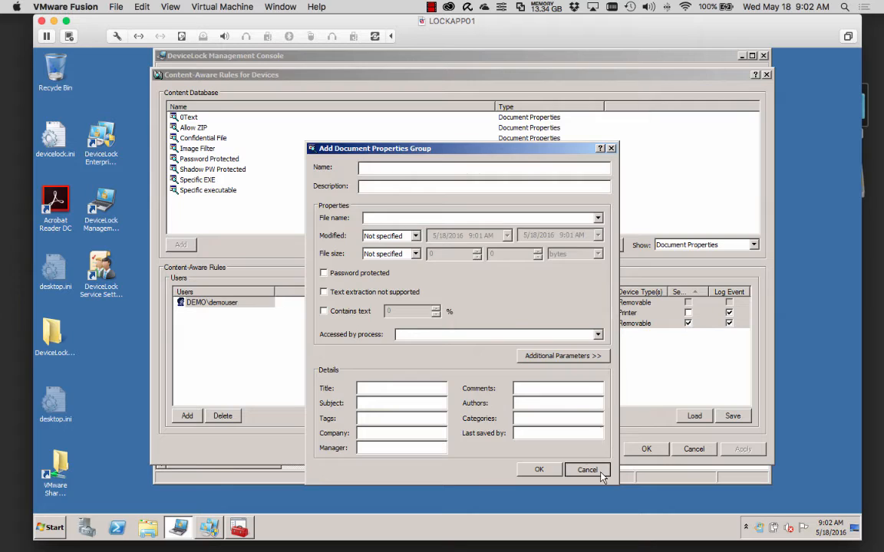
Step: Show only Complex groups and examine the criteria of the MRN and HIPAA group, closing it without changes
{"action": "left_click", "coordinate": [673, 245]}
{"action": "left_click", "coordinate": [670, 296]}
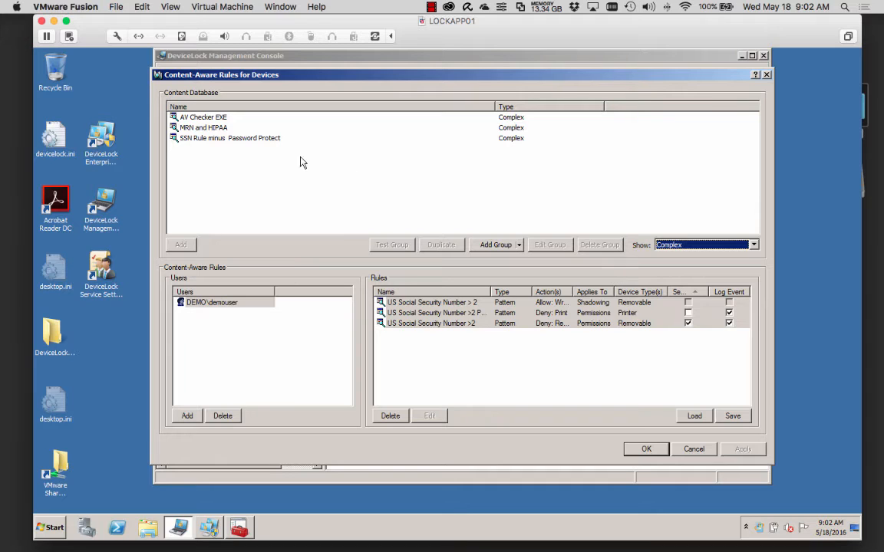
{"action": "left_click", "coordinate": [217, 129]}
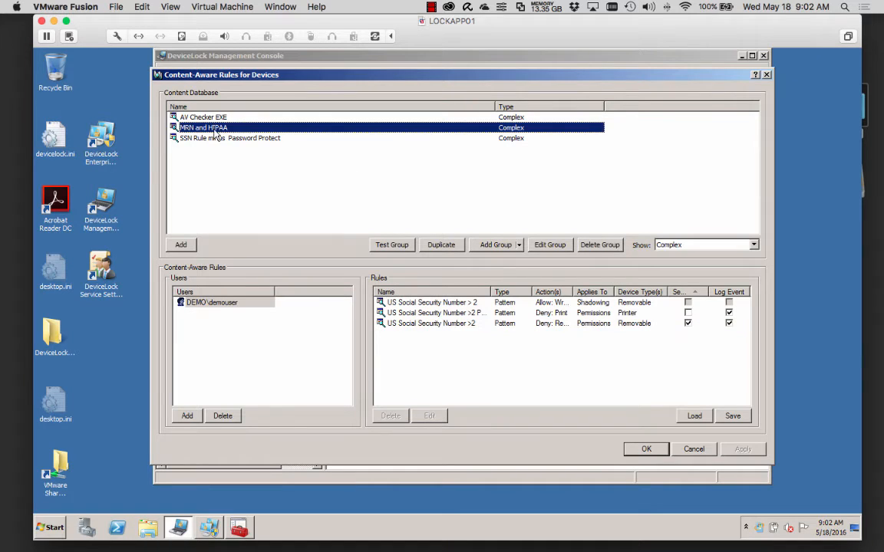
{"action": "left_click", "coordinate": [549, 245]}
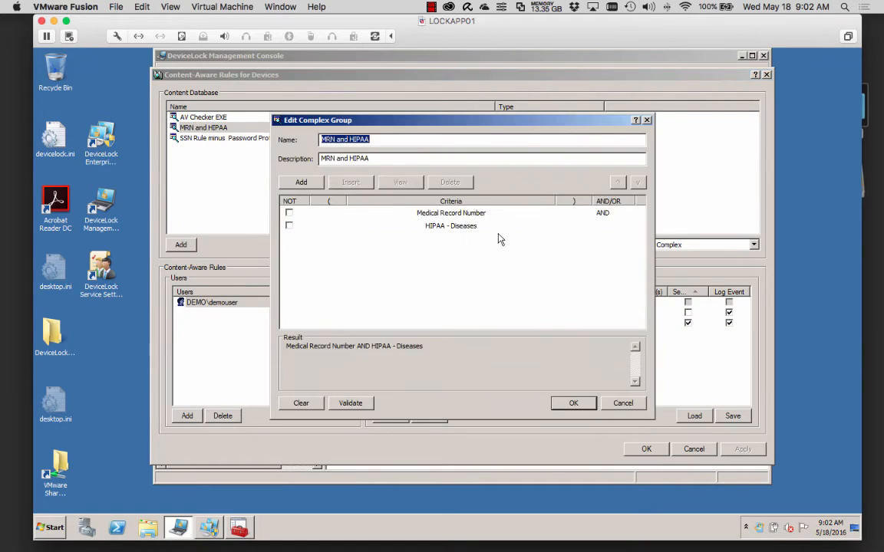
{"action": "left_click", "coordinate": [488, 214]}
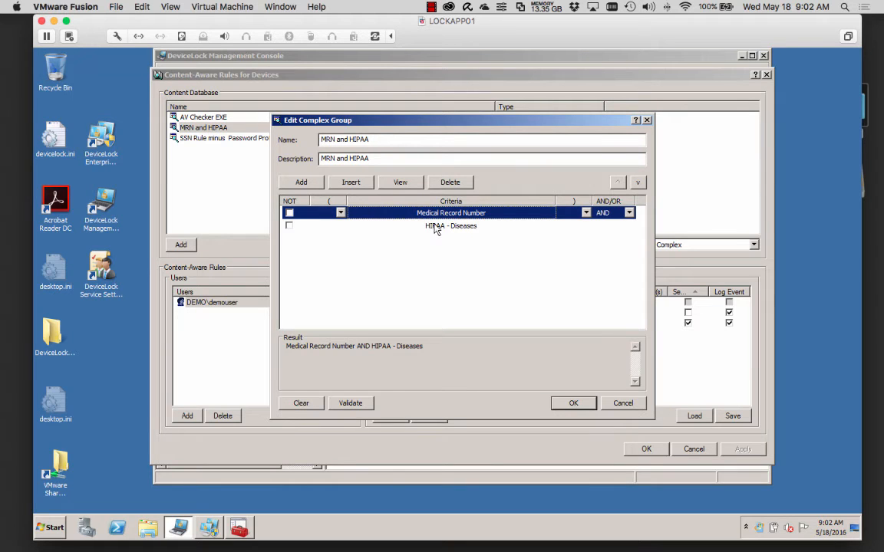
{"action": "left_click", "coordinate": [442, 227]}
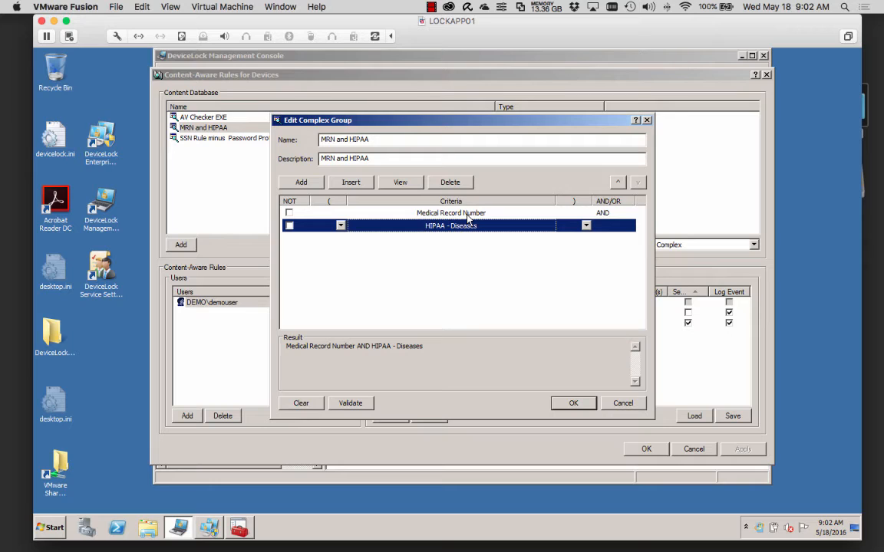
{"action": "left_click", "coordinate": [510, 296]}
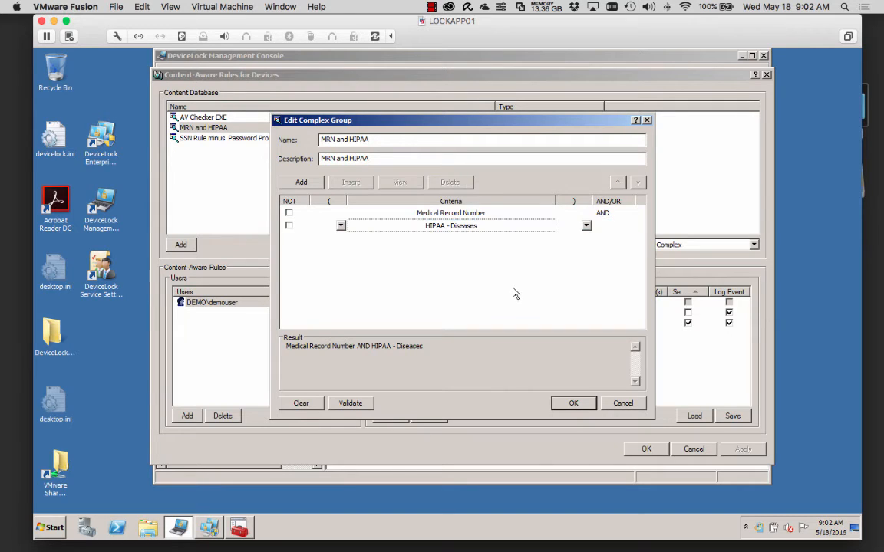
{"action": "left_click", "coordinate": [631, 404]}
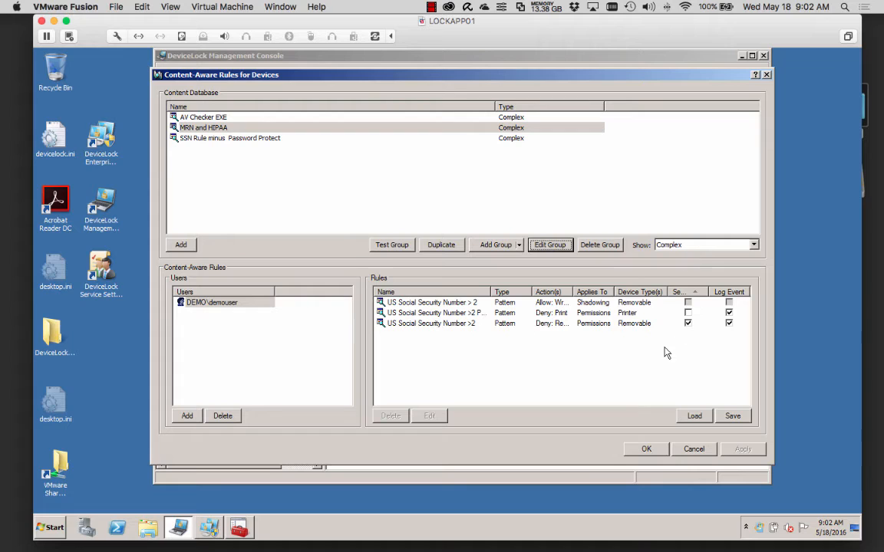
Step: Examine the settings of the demo user's US Social Security Number >2 permissions rule for removable devices, closing it without changes
{"action": "left_click", "coordinate": [234, 305]}
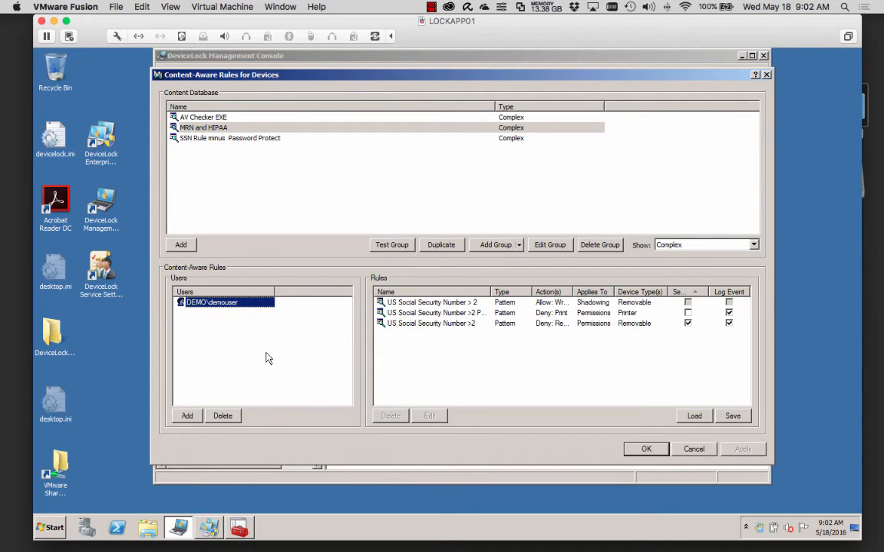
{"action": "left_click", "coordinate": [457, 329]}
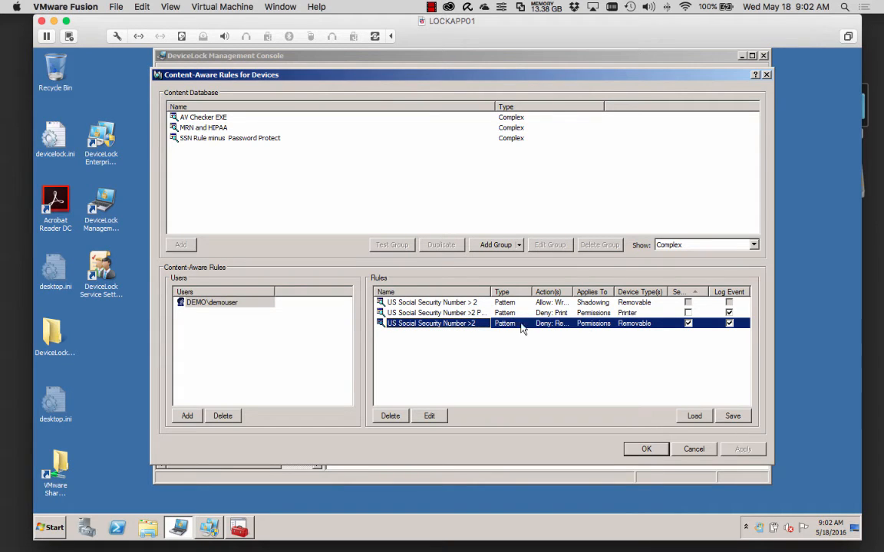
{"action": "left_click", "coordinate": [430, 419]}
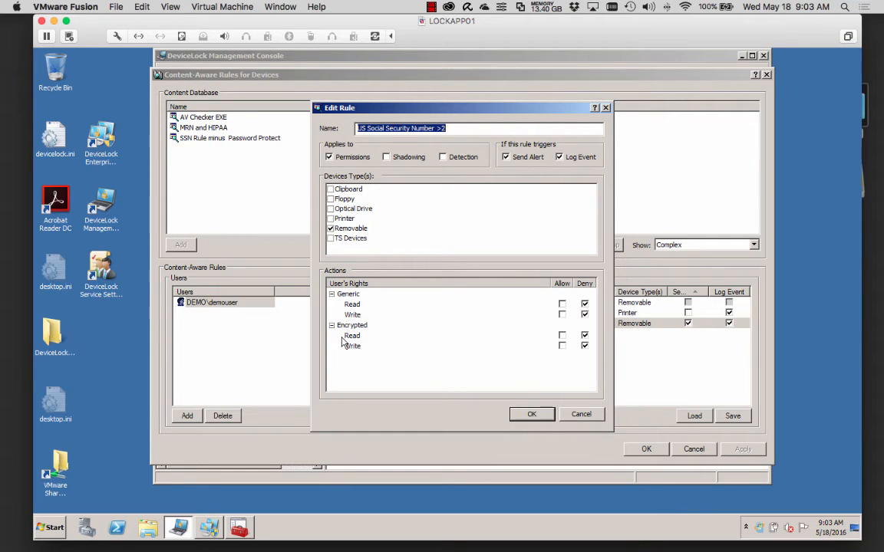
{"action": "left_click", "coordinate": [582, 414]}
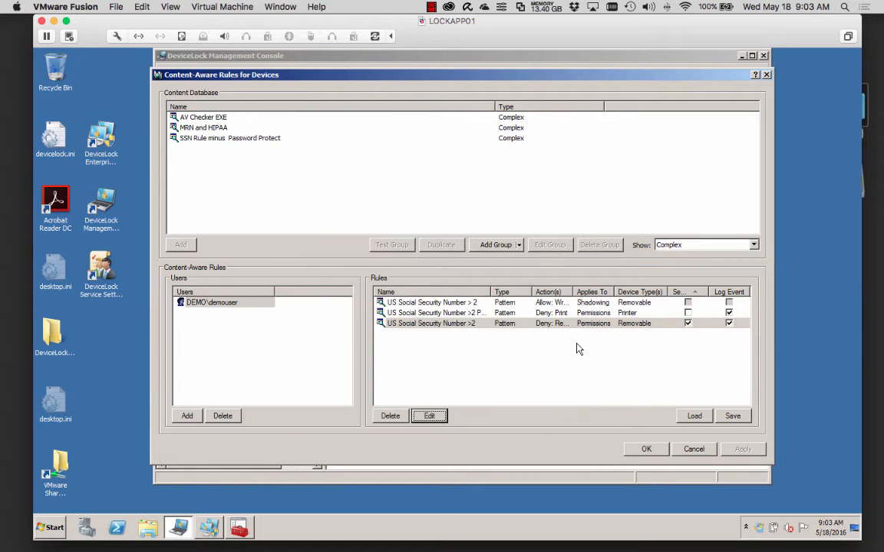
Step: Close the Content-Aware Rules dialog without saving and switch to the LOCKWIN7 virtual machine's Removable Disk (E:) window
{"action": "left_click", "coordinate": [699, 453]}
{"action": "left_click_drag", "start_coordinate": [556, 35], "coordinate": [581, 228]}
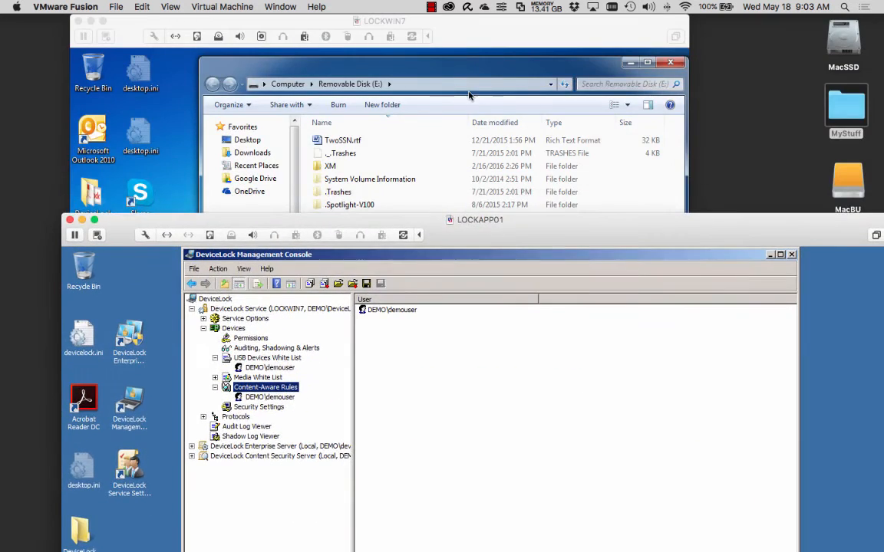
{"action": "left_click", "coordinate": [462, 84]}
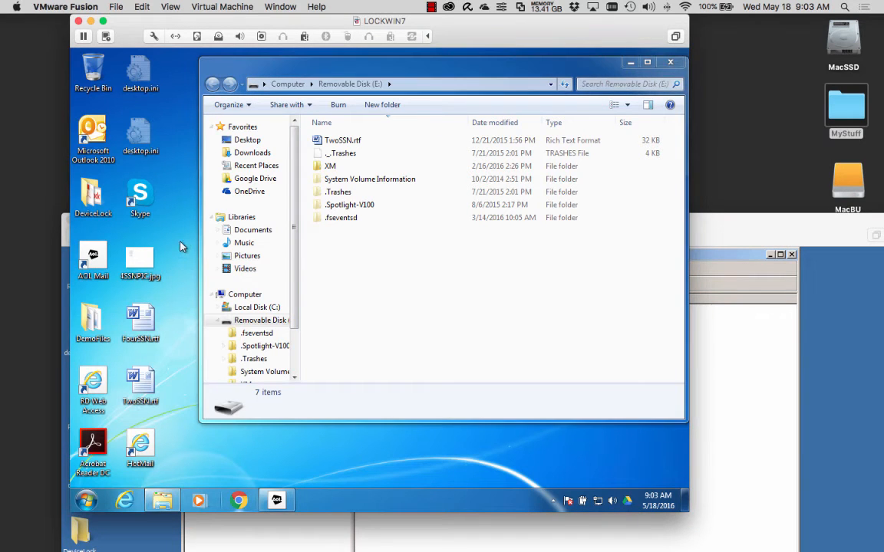
Step: Copy TwoSSN.rtf from the desktop to Removable Disk (E:), then open the copy to check its contents and close it
{"action": "left_click_drag", "start_coordinate": [138, 381], "coordinate": [365, 312]}
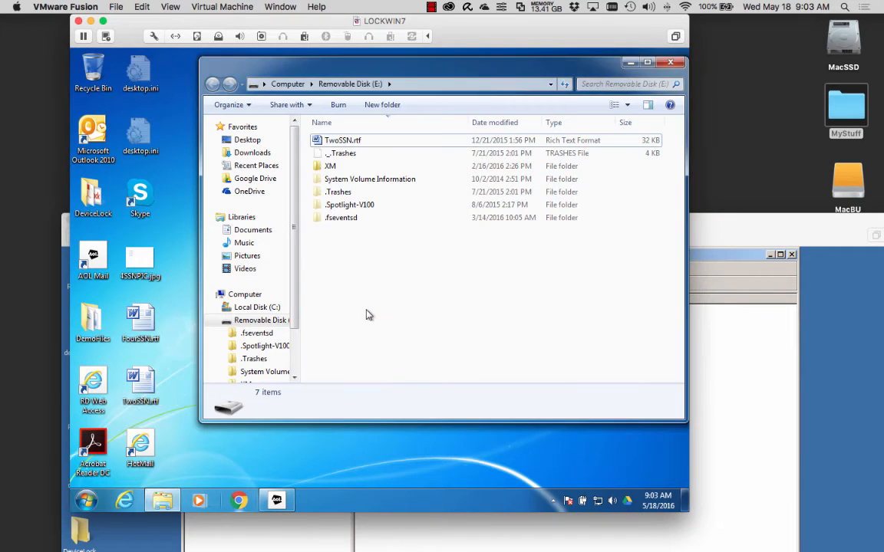
{"action": "left_click", "coordinate": [308, 213]}
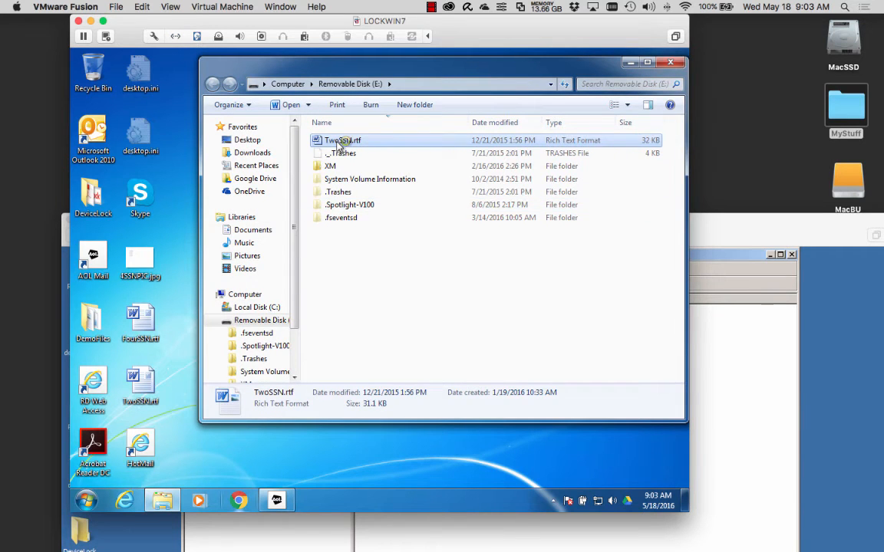
{"action": "double_click", "coordinate": [338, 142]}
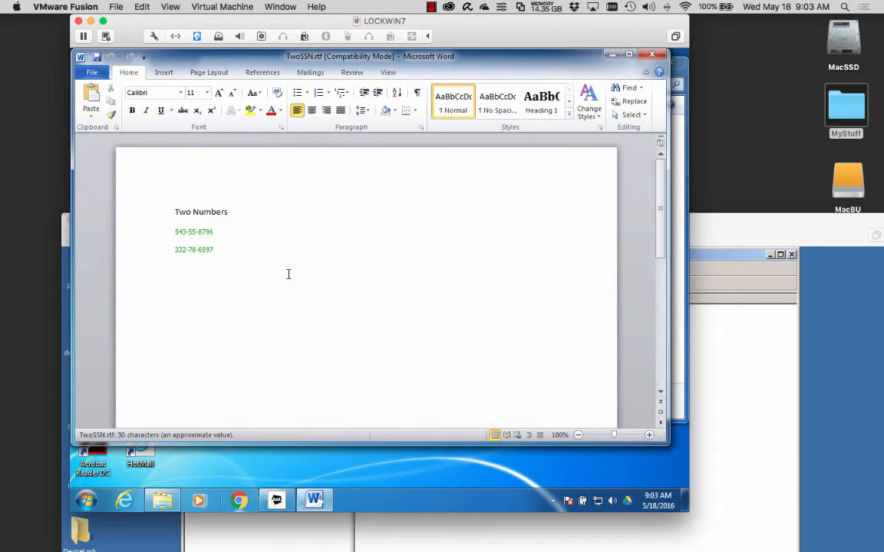
{"action": "left_click", "coordinate": [661, 54]}
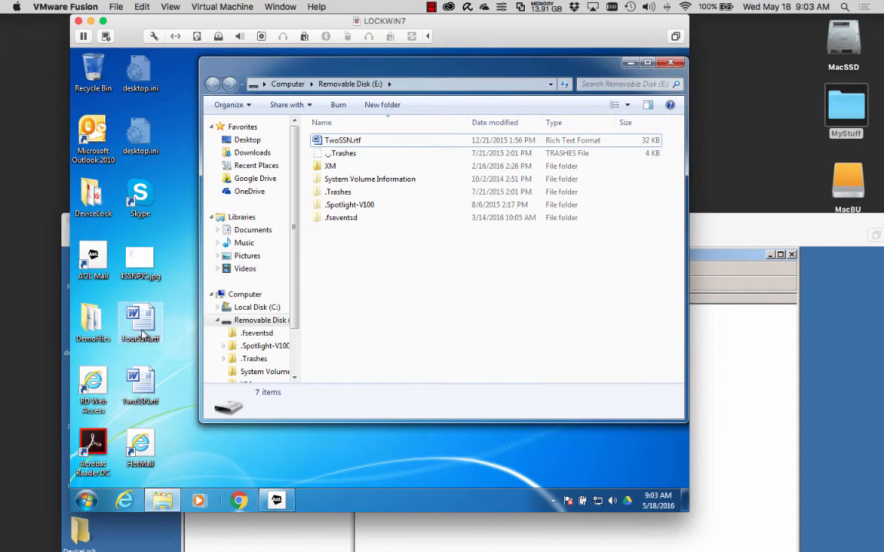
Step: Try to copy FourSSN.rtf and 4SSNPIC.jpg from the desktop to Removable Disk (E:)
{"action": "left_click_drag", "start_coordinate": [138, 321], "coordinate": [508, 298]}
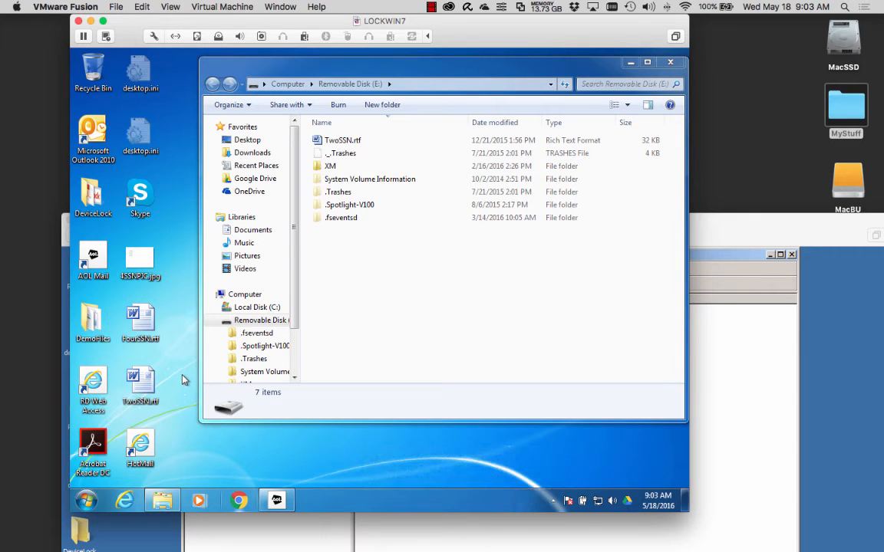
{"action": "left_click_drag", "start_coordinate": [142, 257], "coordinate": [411, 253]}
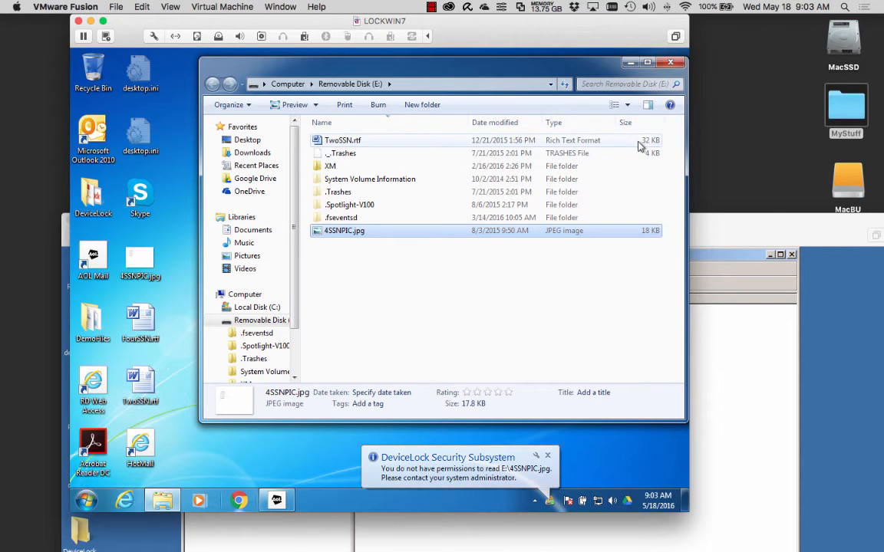
Step: Switch to the LOCKAPP01 virtual machine and refresh LOCKWIN7's audit log to review the TwoSSN.rtf and FourSSN.rtf write entries
{"action": "left_click", "coordinate": [785, 241]}
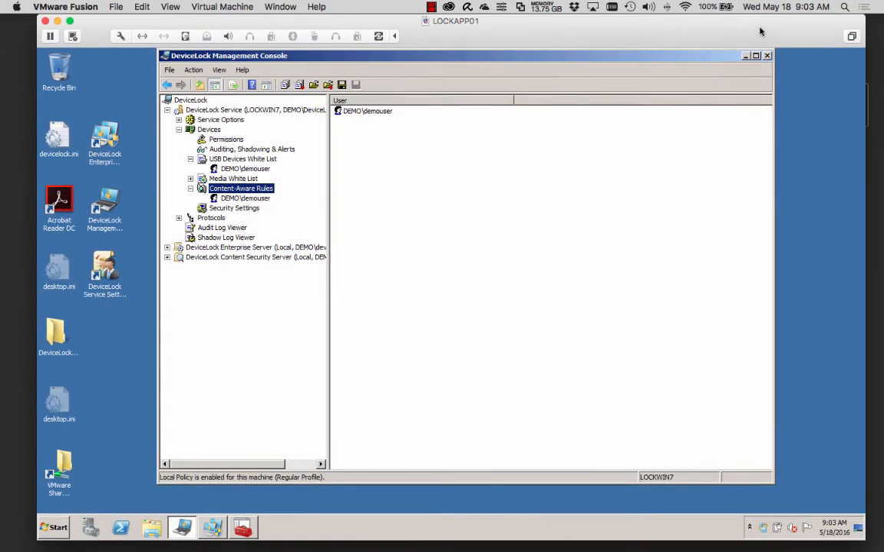
{"action": "left_click", "coordinate": [222, 227]}
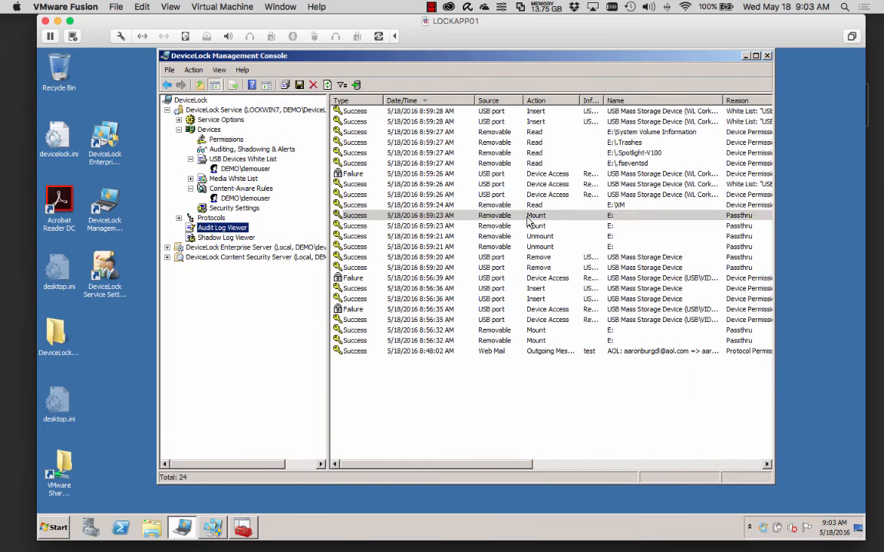
{"action": "left_click", "coordinate": [528, 218]}
{"action": "key", "text": "F5"}
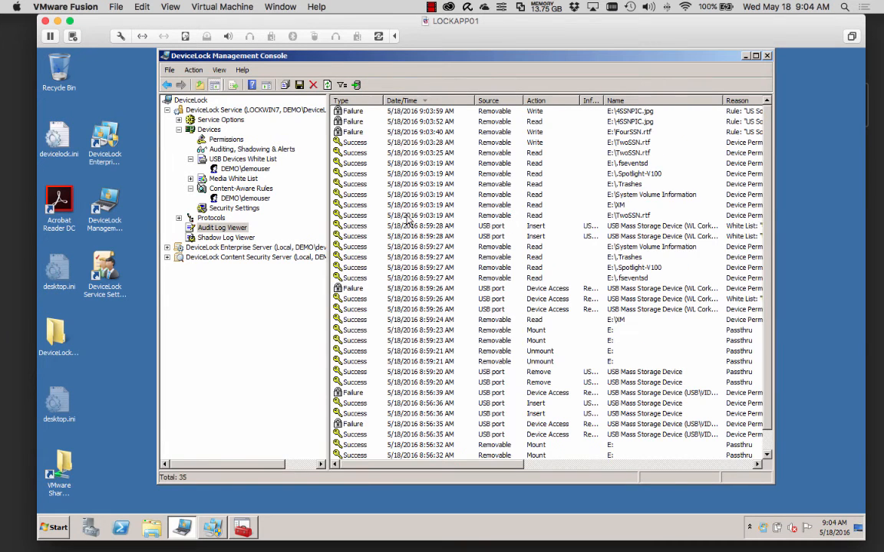
{"action": "left_click", "coordinate": [402, 143]}
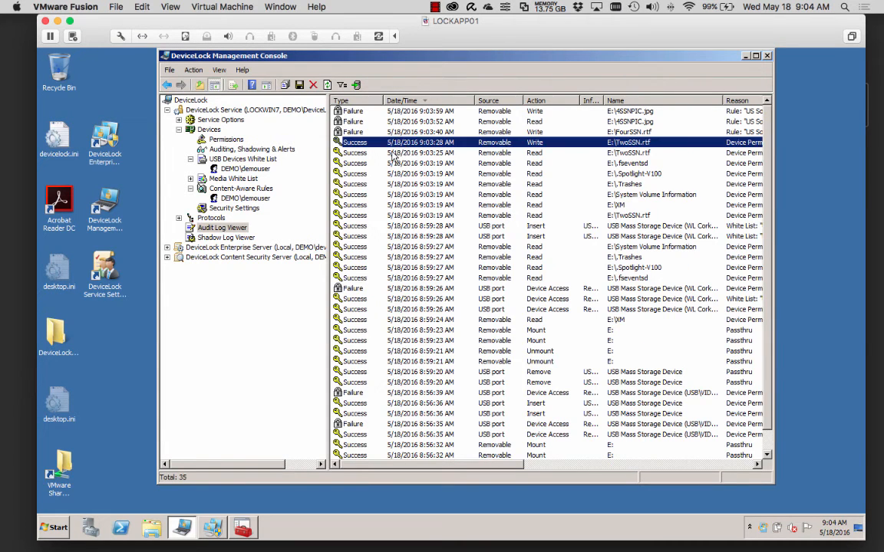
{"action": "left_click", "coordinate": [630, 132]}
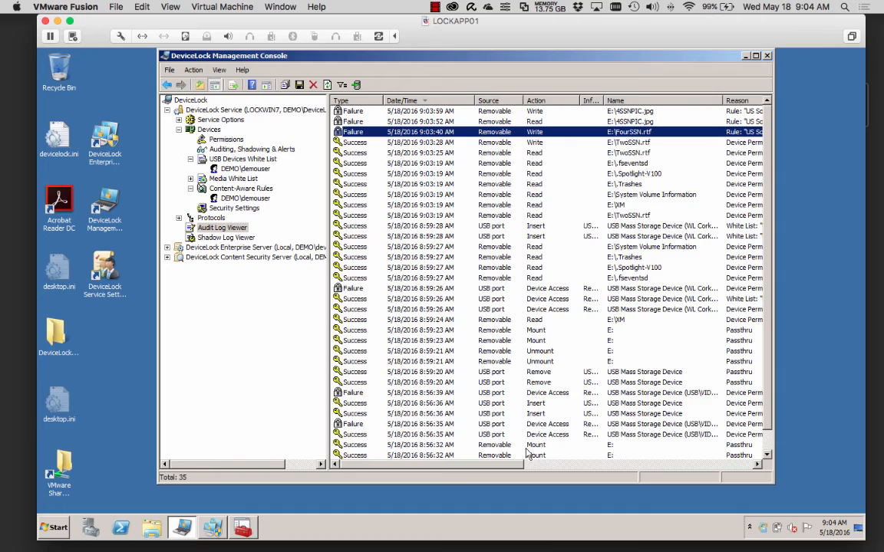
Step: Examine the reason, user and process details of the removable-device audit entries, including the TwoSSN.rtf read event
{"action": "left_click_drag", "start_coordinate": [497, 465], "coordinate": [706, 468]}
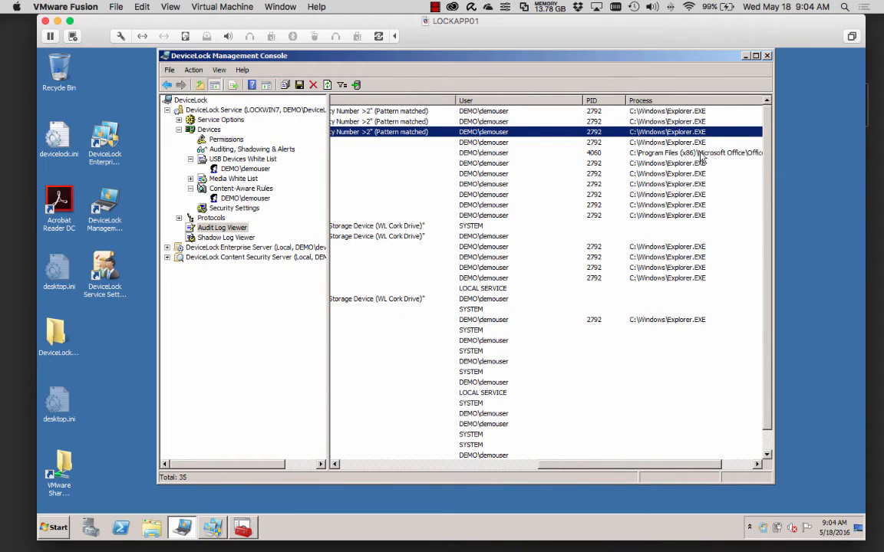
{"action": "left_click", "coordinate": [630, 151]}
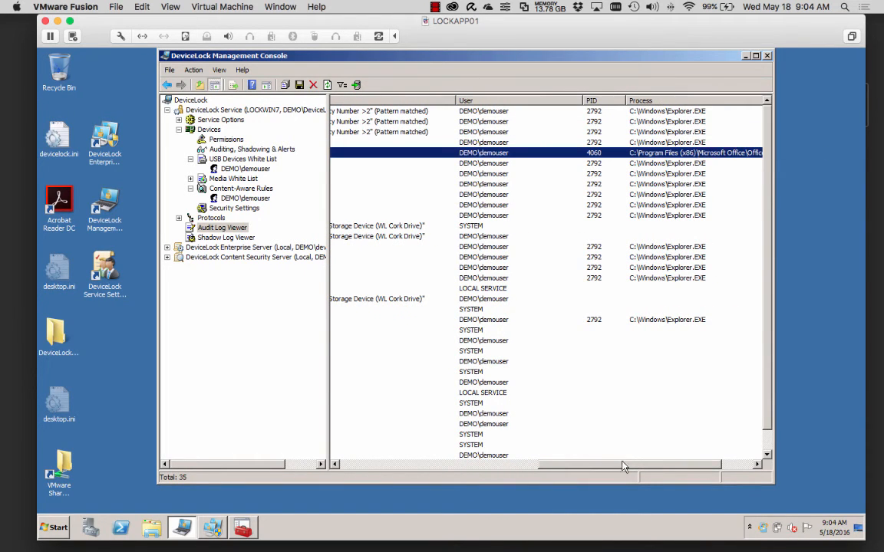
{"action": "scroll", "coordinate": [564, 422], "scroll_direction": "right", "scroll_amount": 3}
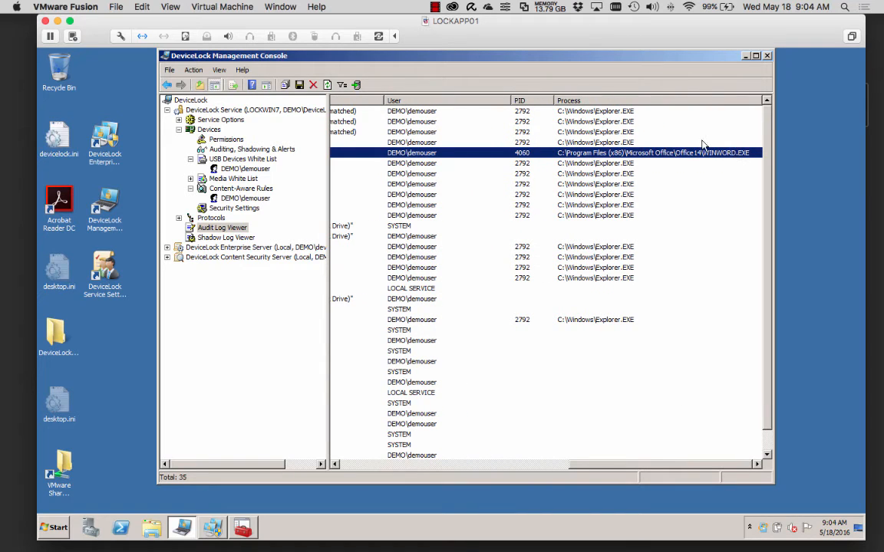
{"action": "left_click_drag", "start_coordinate": [614, 466], "coordinate": [353, 469]}
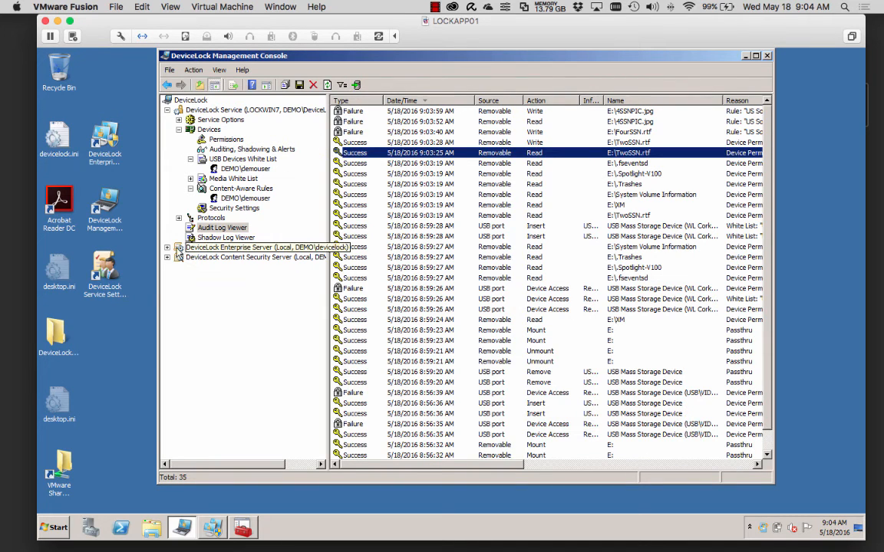
Step: Expand DeviceLock Enterprise Server and display the latest records in its shadow log
{"action": "left_click", "coordinate": [167, 247]}
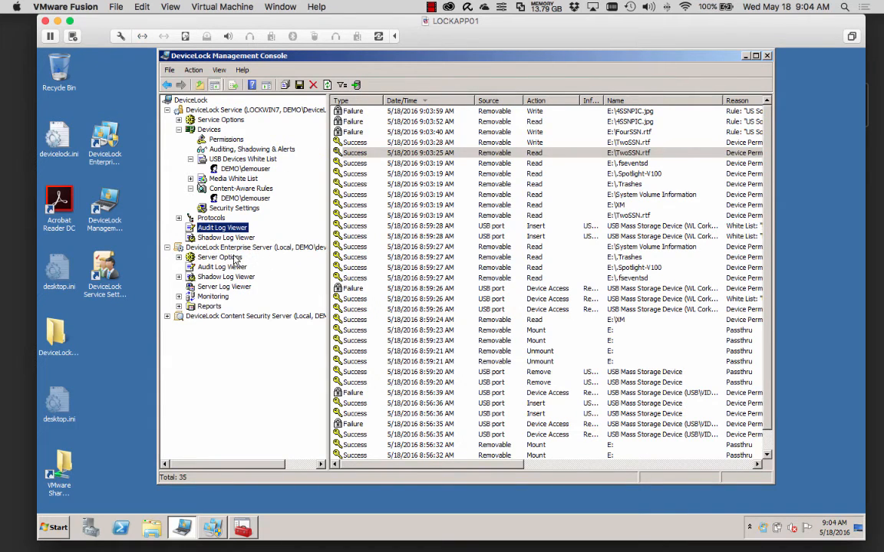
{"action": "left_click", "coordinate": [226, 276]}
{"action": "left_click", "coordinate": [398, 258]}
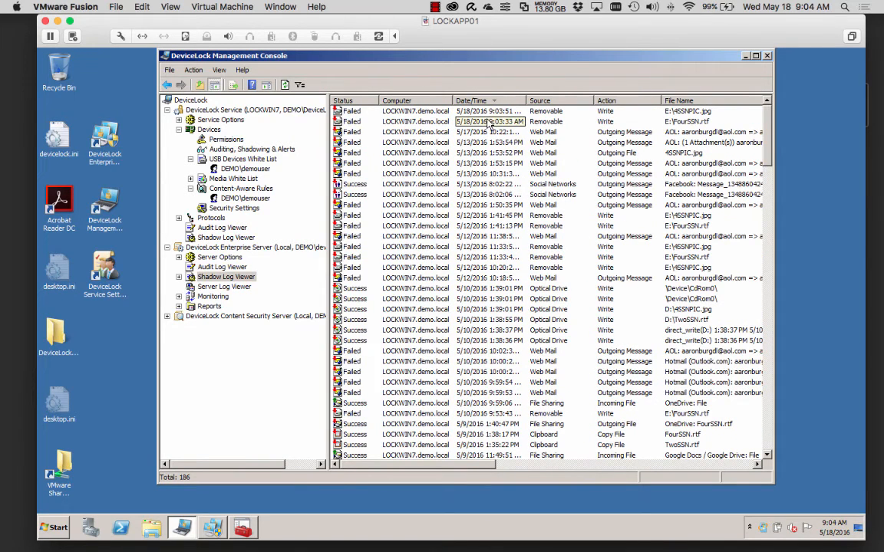
Step: Open the latest FourSSN.rtf shadow copy in WordPad to read its contents, then close it
{"action": "left_click", "coordinate": [489, 122]}
{"action": "right_click", "coordinate": [498, 121]}
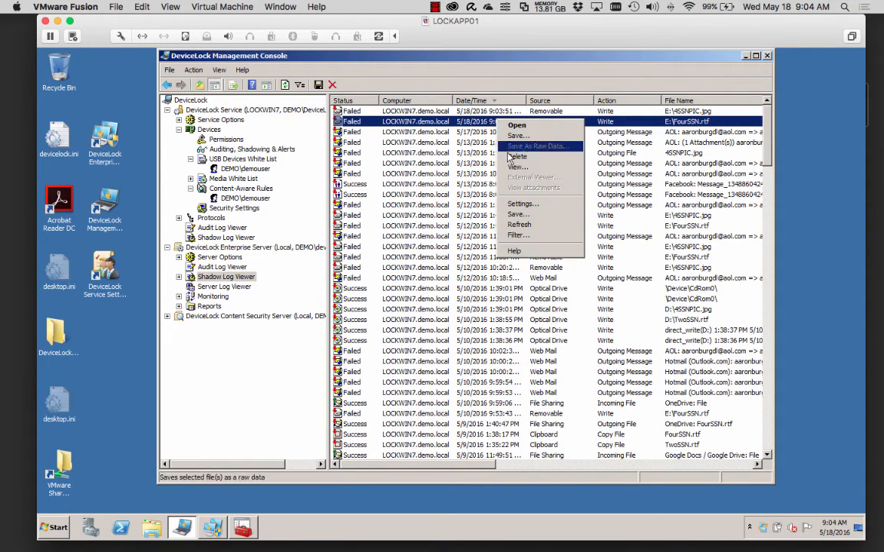
{"action": "left_click", "coordinate": [514, 126]}
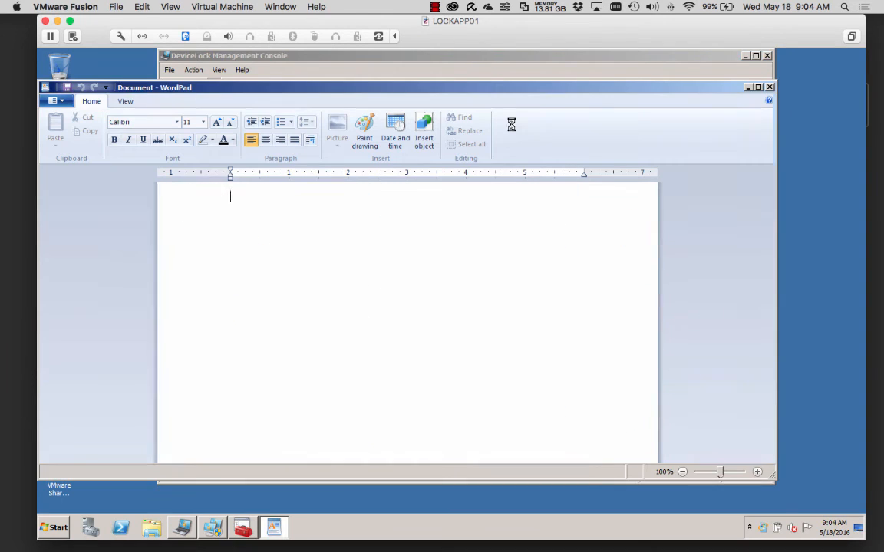
{"action": "left_click_drag", "start_coordinate": [298, 265], "coordinate": [229, 222]}
{"action": "left_click", "coordinate": [368, 267]}
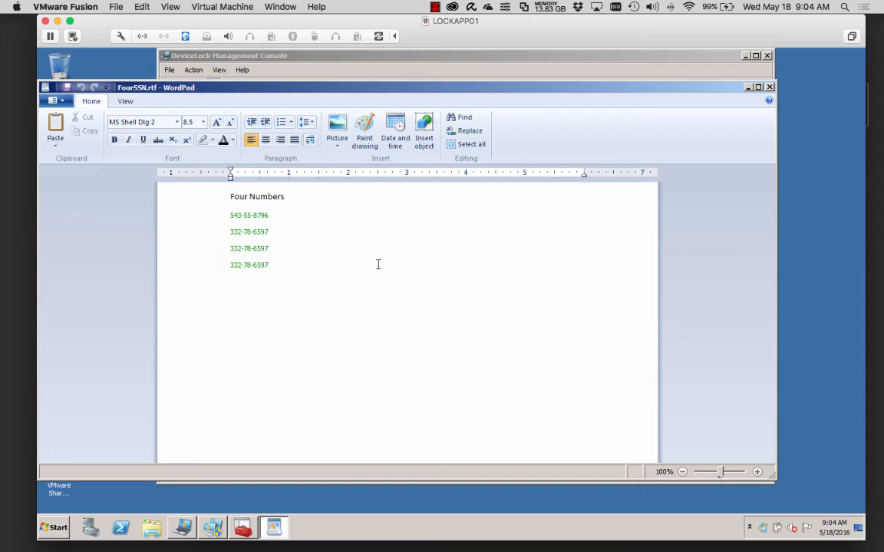
{"action": "left_click", "coordinate": [771, 86]}
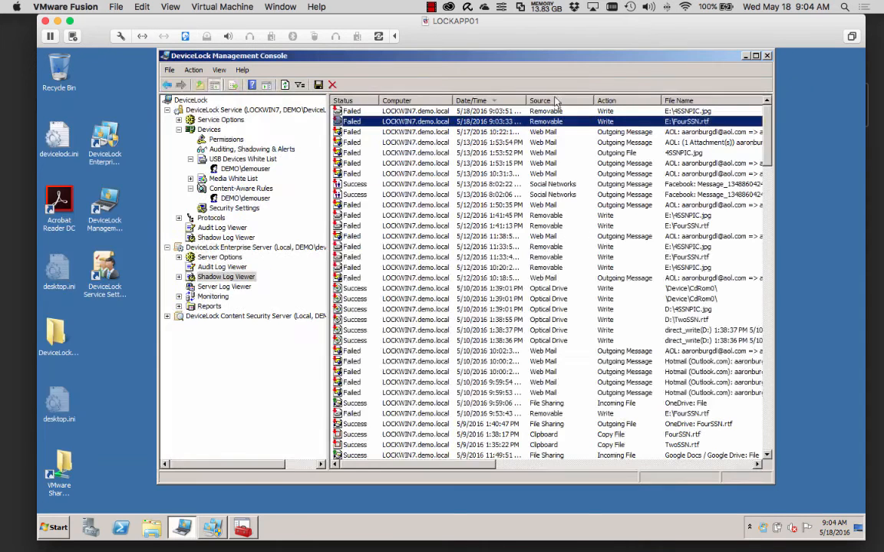
Step: View the same FourSSN.rtf shadow copy in the built-in text viewer and close the viewer
{"action": "right_click", "coordinate": [360, 121]}
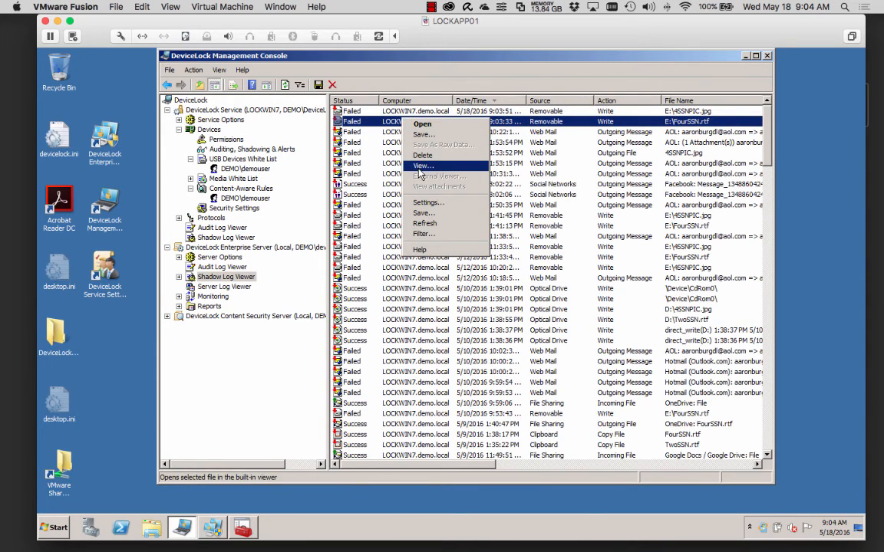
{"action": "left_click", "coordinate": [380, 156]}
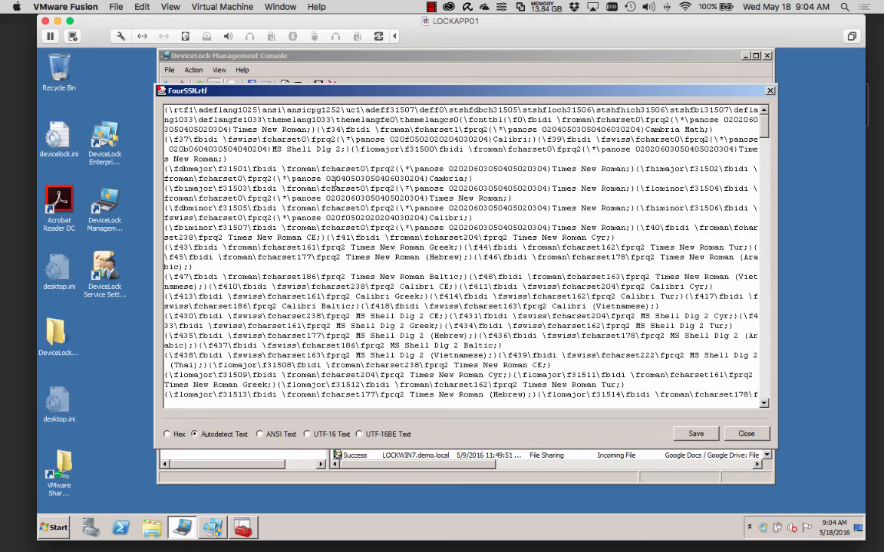
{"action": "left_click_drag", "start_coordinate": [335, 182], "coordinate": [399, 247]}
{"action": "left_click", "coordinate": [606, 265]}
{"action": "left_click", "coordinate": [746, 435]}
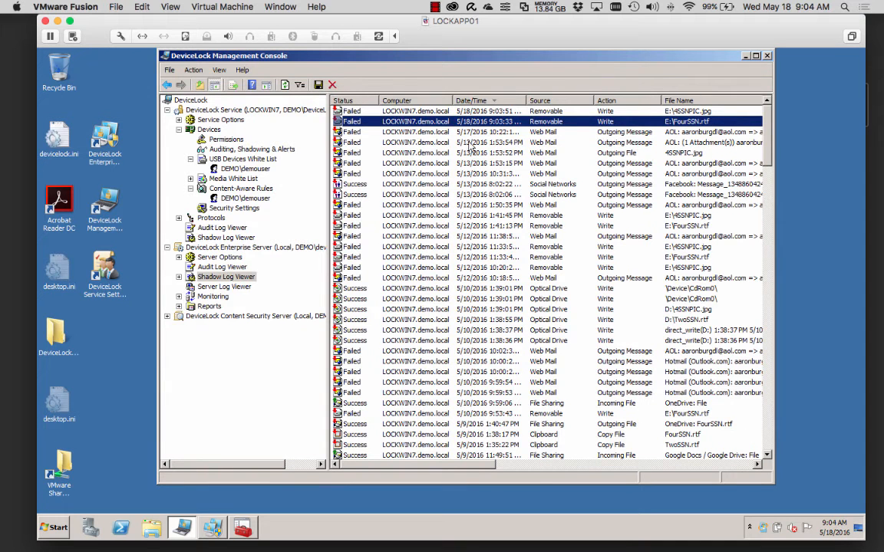
Step: Open the latest 4SSNPIC.jpg shadow copy to view the captured image, then close it
{"action": "left_click", "coordinate": [422, 111]}
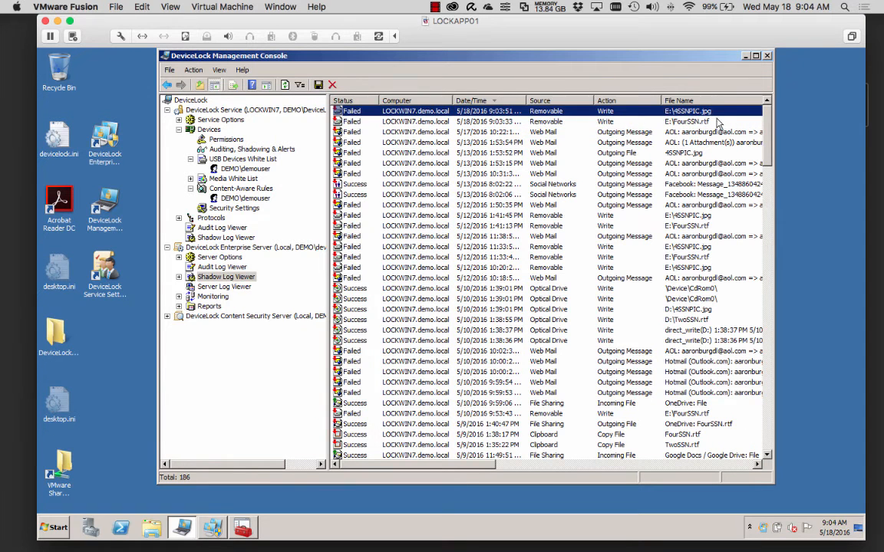
{"action": "double_click", "coordinate": [466, 111]}
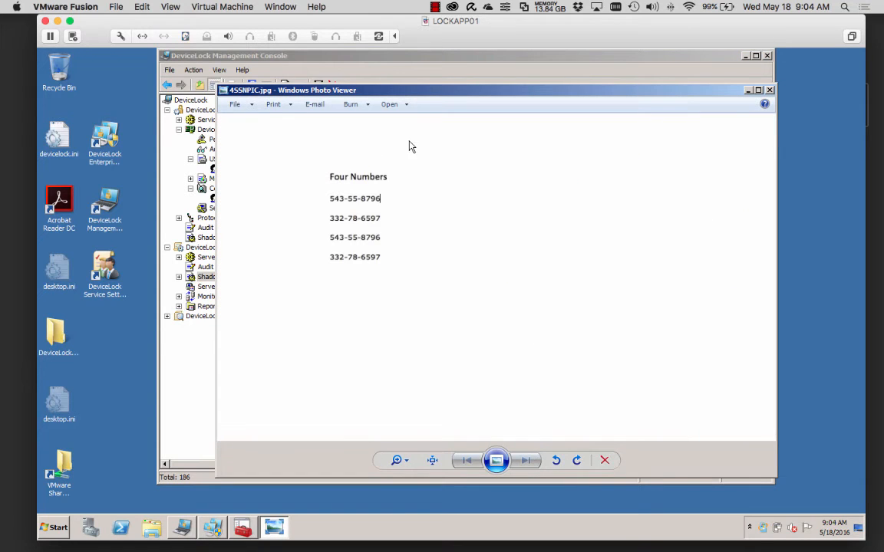
{"action": "left_click", "coordinate": [770, 91]}
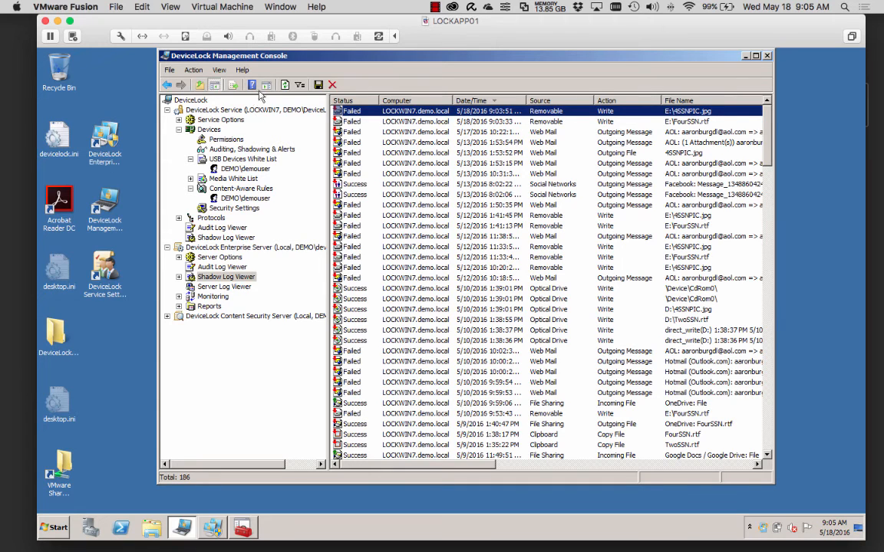
Step: Collapse the Enterprise Server and Devices branches and display the protocol permissions of the LOCKWIN7 service
{"action": "left_click", "coordinate": [168, 247]}
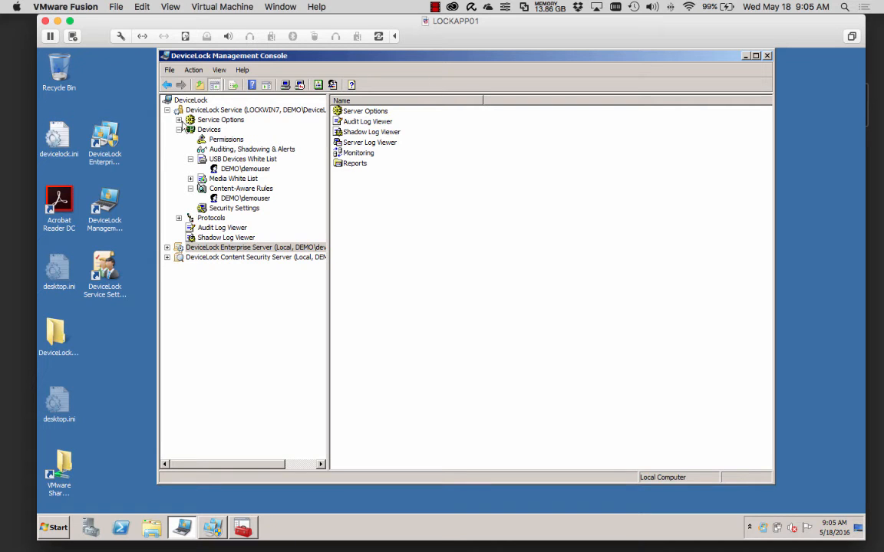
{"action": "left_click", "coordinate": [179, 130]}
{"action": "left_click", "coordinate": [189, 141]}
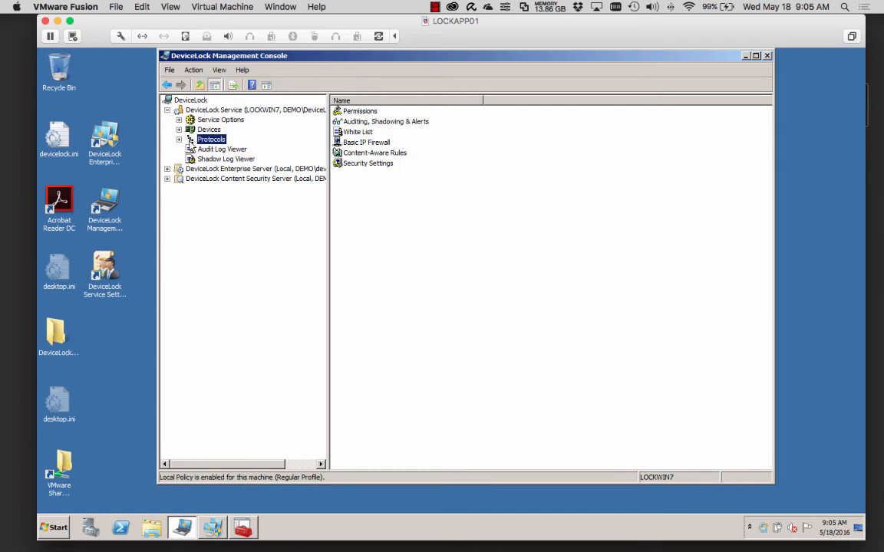
{"action": "double_click", "coordinate": [186, 143]}
{"action": "left_click", "coordinate": [213, 148]}
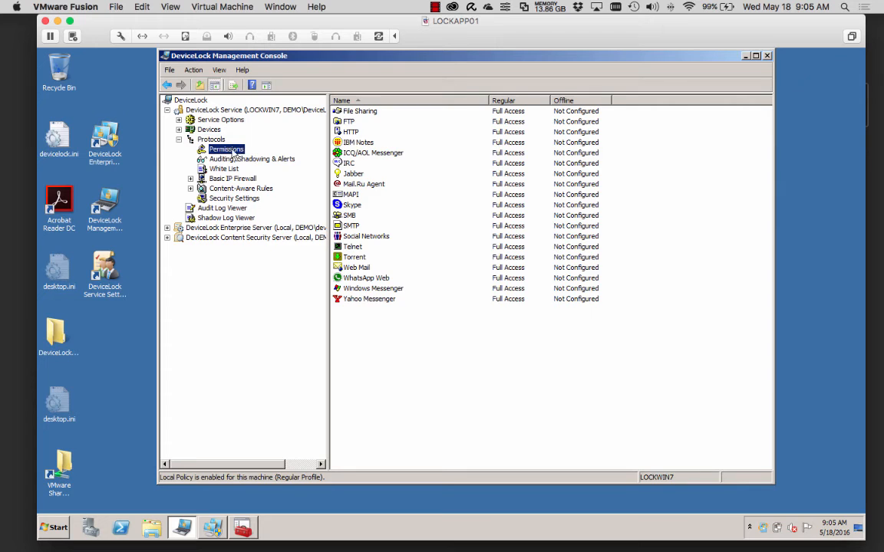
Step: Open the Protocols White List from the File Sharing permissions and add demouser to its users
{"action": "left_click", "coordinate": [358, 112]}
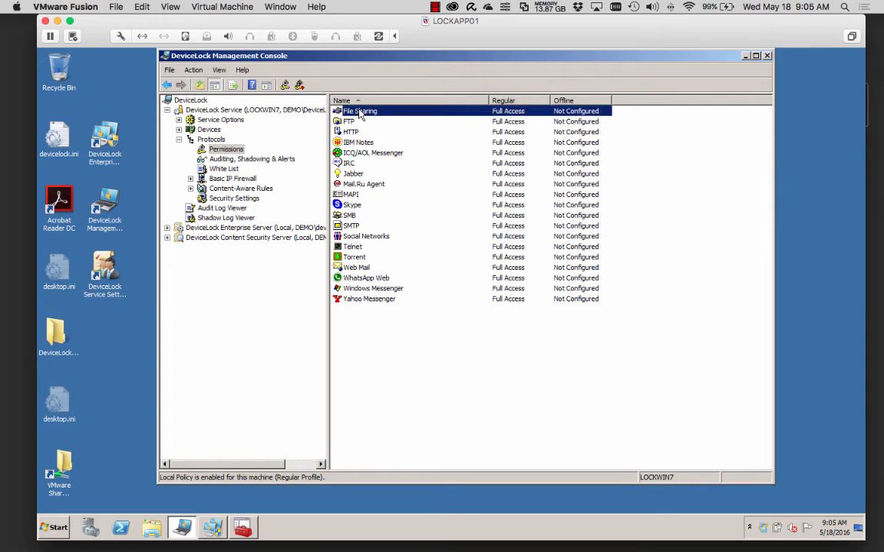
{"action": "double_click", "coordinate": [360, 112]}
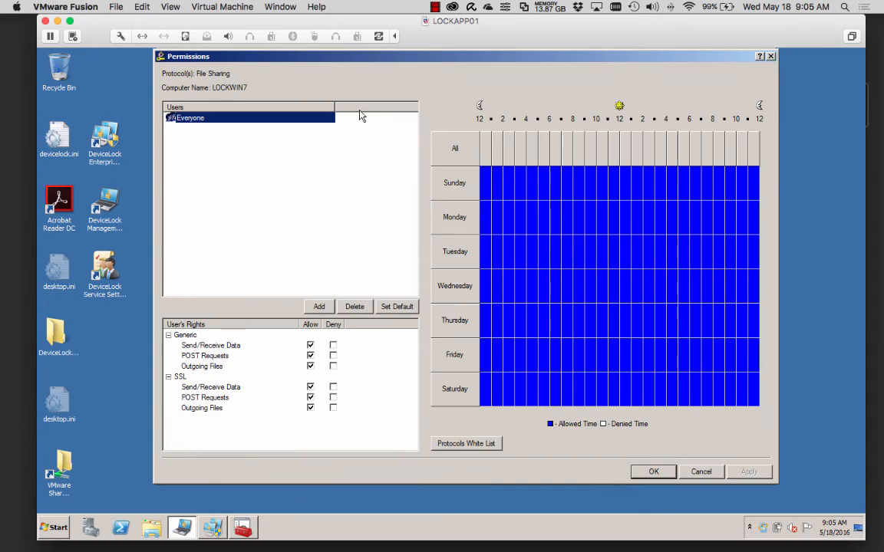
{"action": "left_click", "coordinate": [466, 443]}
{"action": "left_click", "coordinate": [261, 315]}
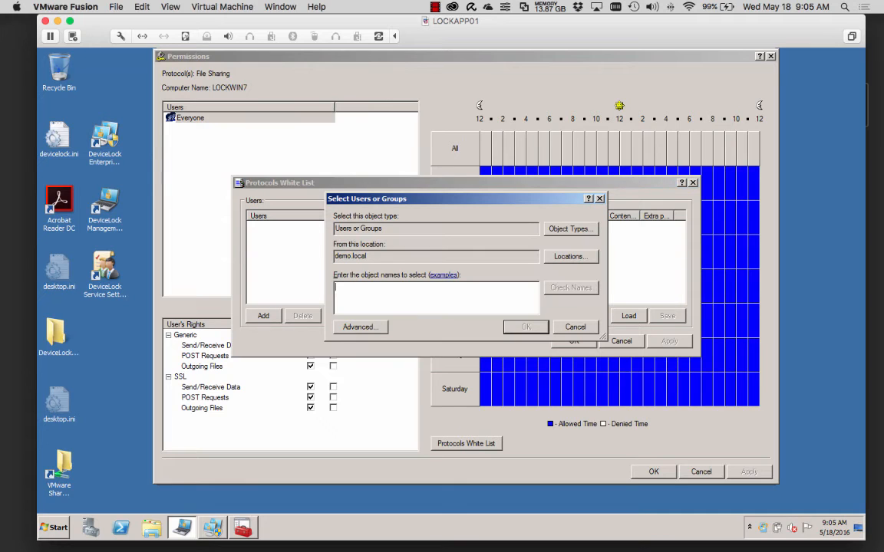
{"action": "type", "text": "demouser"}
{"action": "key", "text": "Return"}
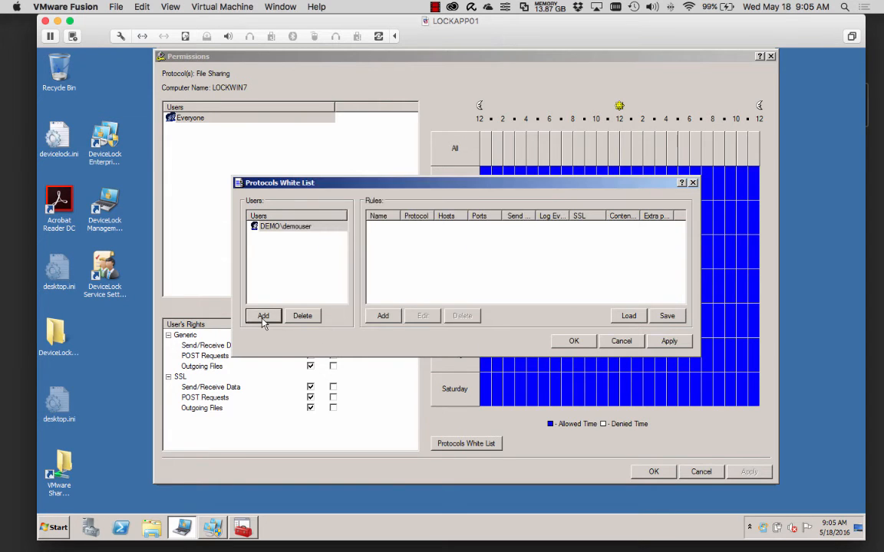
Step: Start a new white list rule for demouser and view the options offered for the Web Mail protocol
{"action": "left_click", "coordinate": [380, 319]}
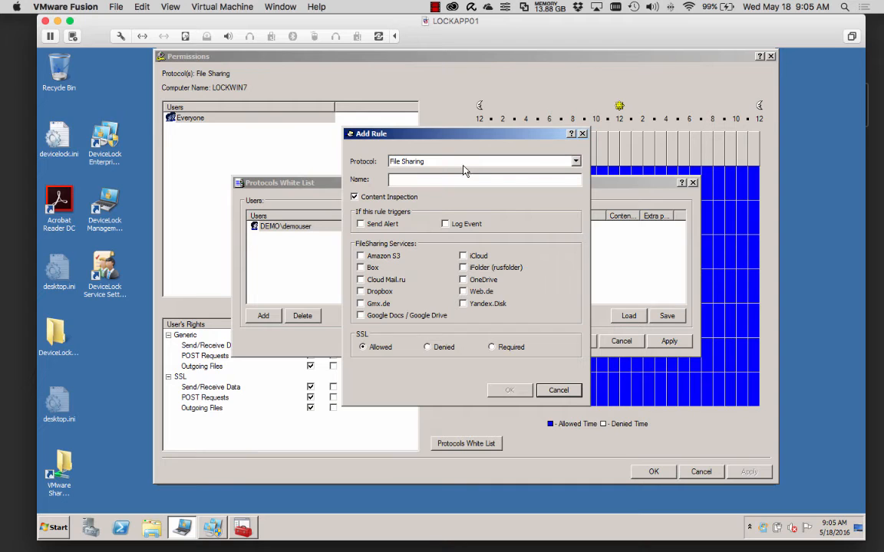
{"action": "left_click", "coordinate": [577, 163]}
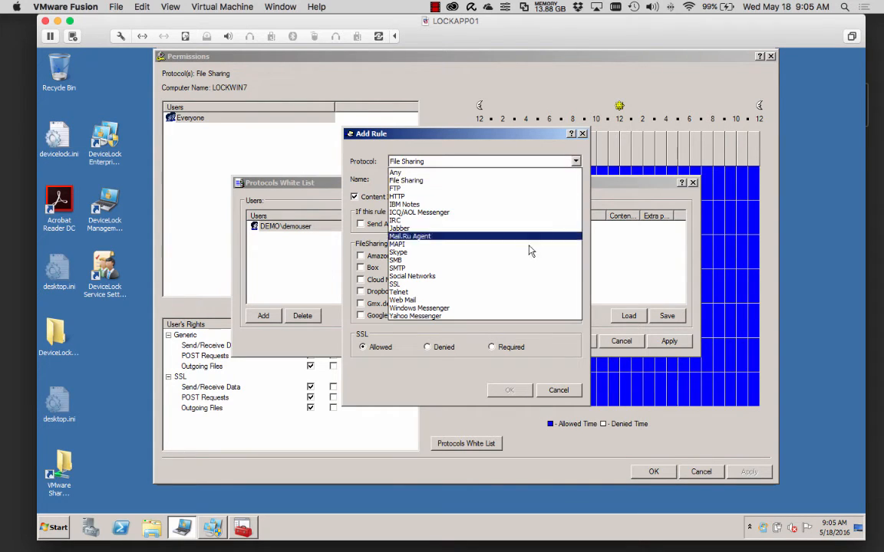
{"action": "left_click", "coordinate": [488, 300]}
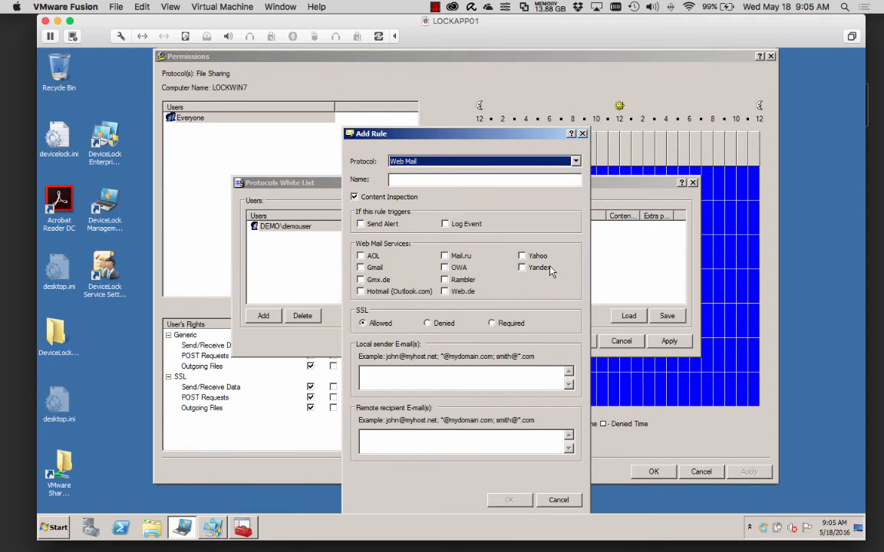
{"action": "left_click", "coordinate": [499, 376]}
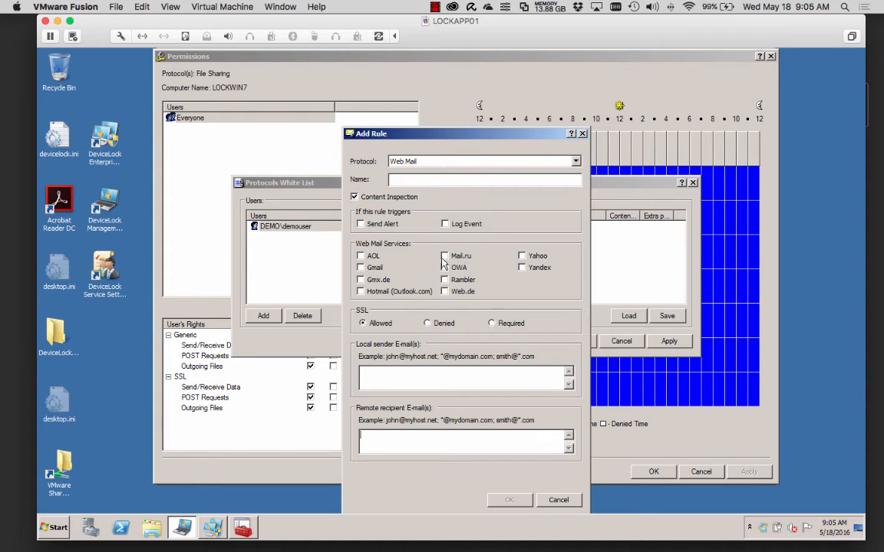
Step: View the Social Networks options of the new rule, then cancel the rule, the white list and the File Sharing permissions
{"action": "left_click", "coordinate": [509, 162]}
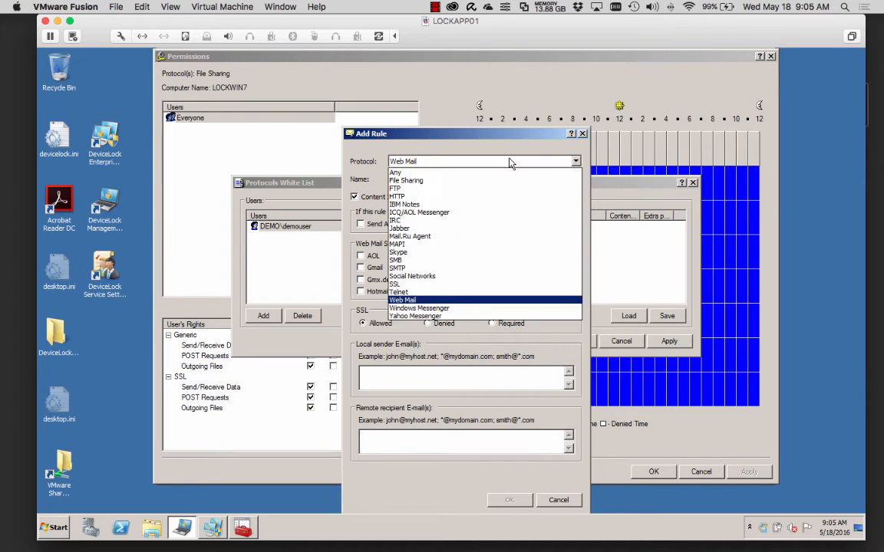
{"action": "left_click", "coordinate": [438, 276]}
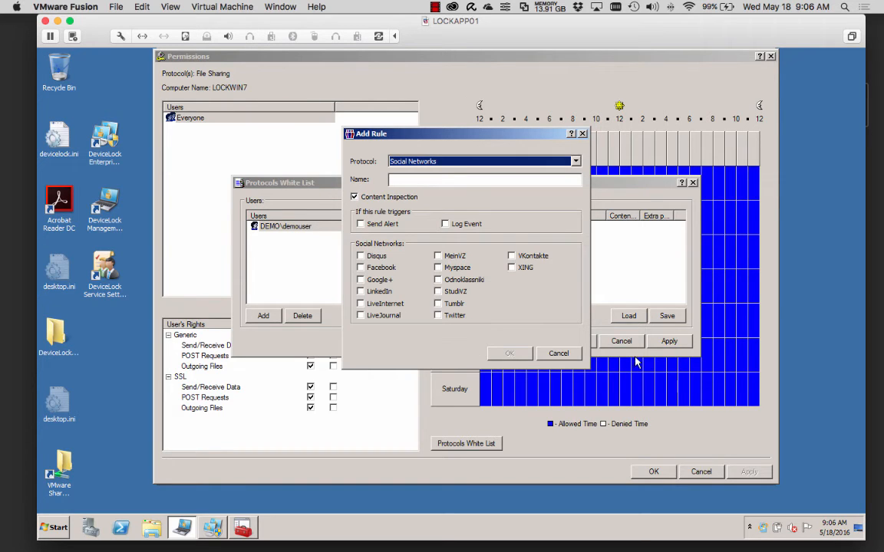
{"action": "left_click", "coordinate": [558, 353]}
{"action": "left_click", "coordinate": [621, 342]}
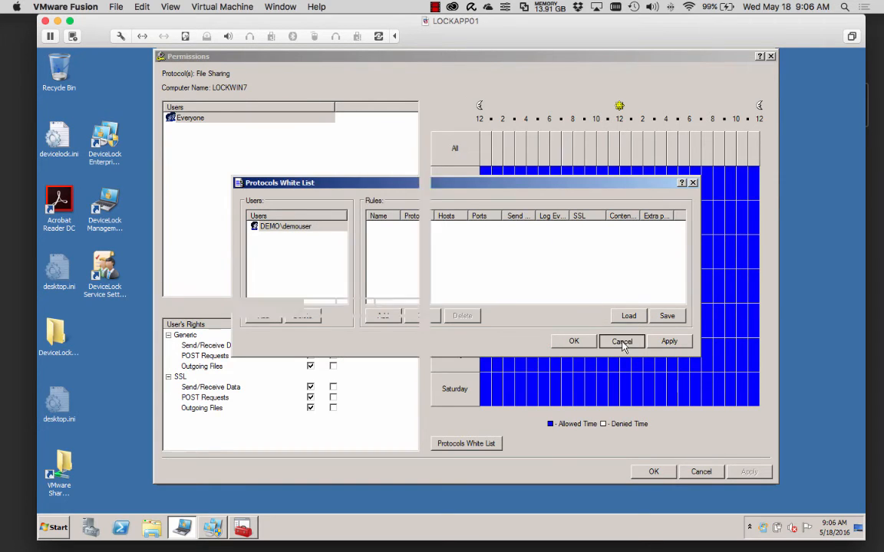
{"action": "left_click", "coordinate": [695, 470]}
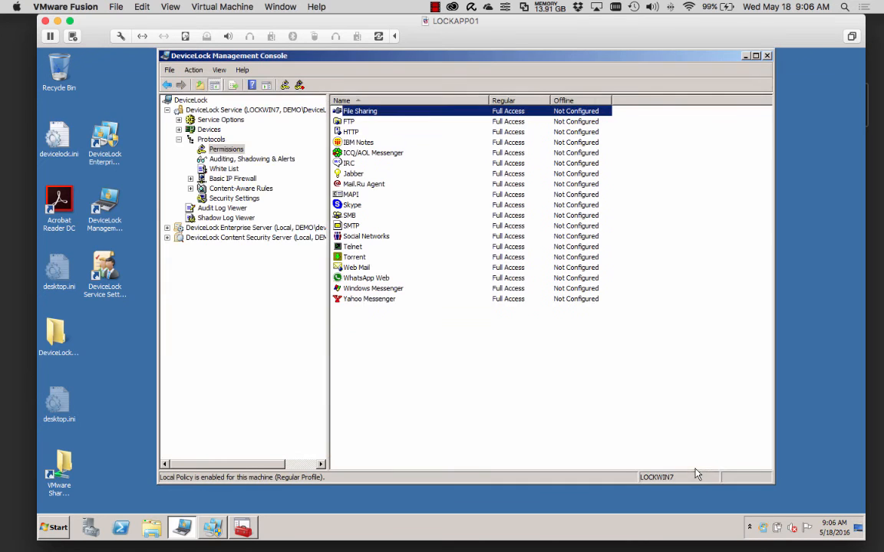
Step: Point out HTTP and MAPI in the protocol permissions, then view the Skype user rights and close them unchanged
{"action": "left_click", "coordinate": [353, 135]}
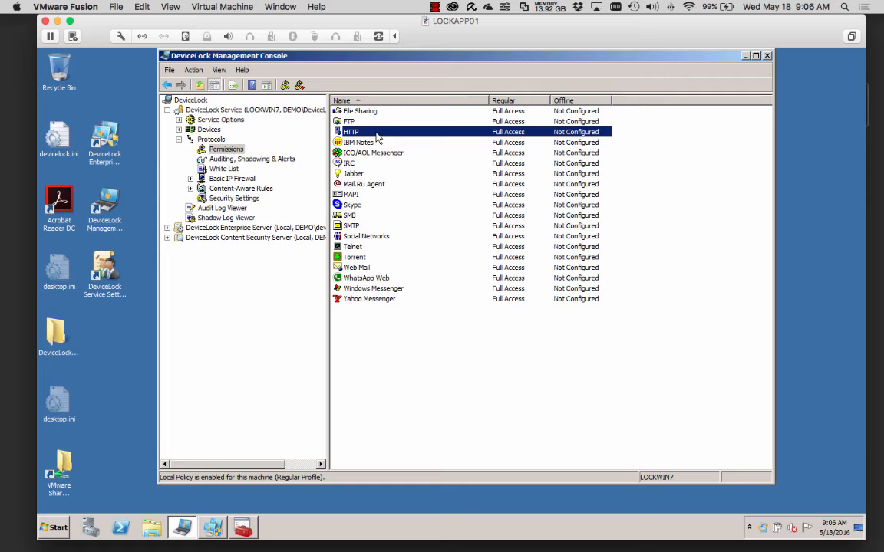
{"action": "left_click", "coordinate": [352, 197]}
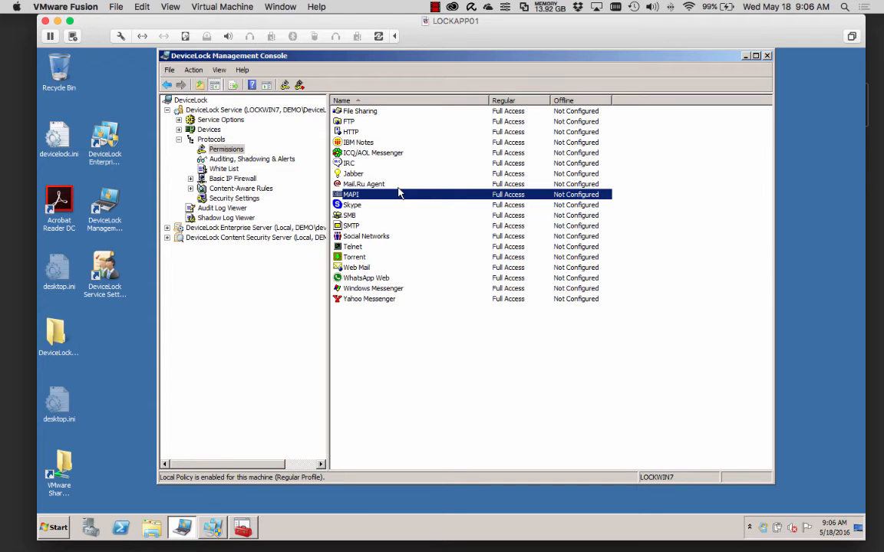
{"action": "double_click", "coordinate": [349, 207]}
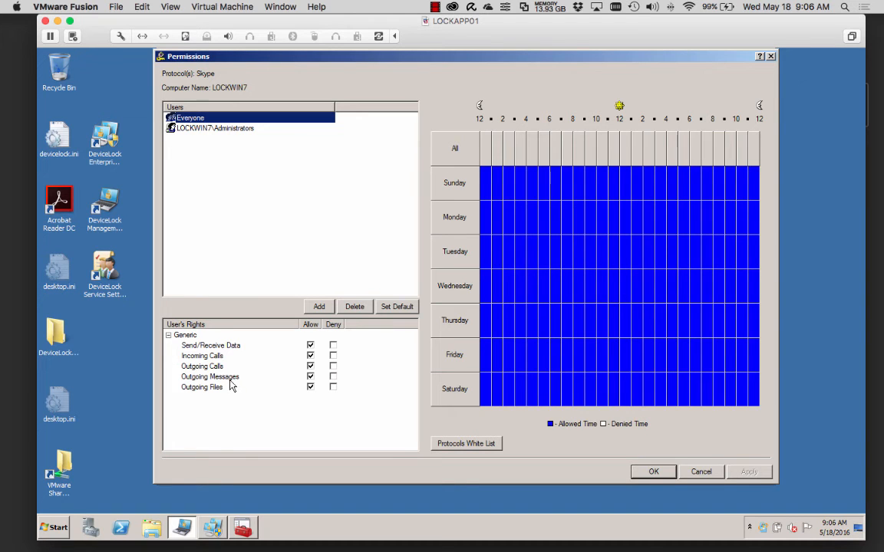
{"action": "left_click", "coordinate": [702, 472]}
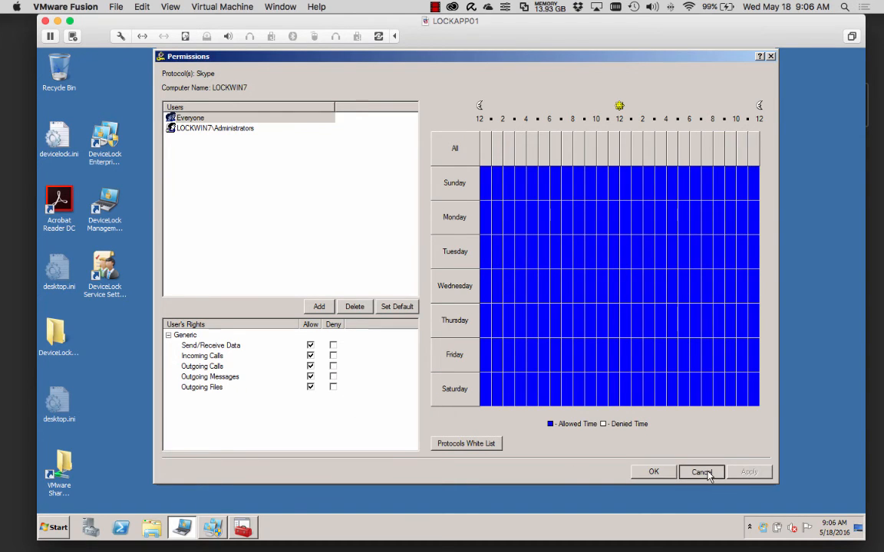
Step: Go through the SMTP, Social Networks, Torrent and WhatsApp Web entries in the protocol permissions
{"action": "left_click", "coordinate": [369, 226]}
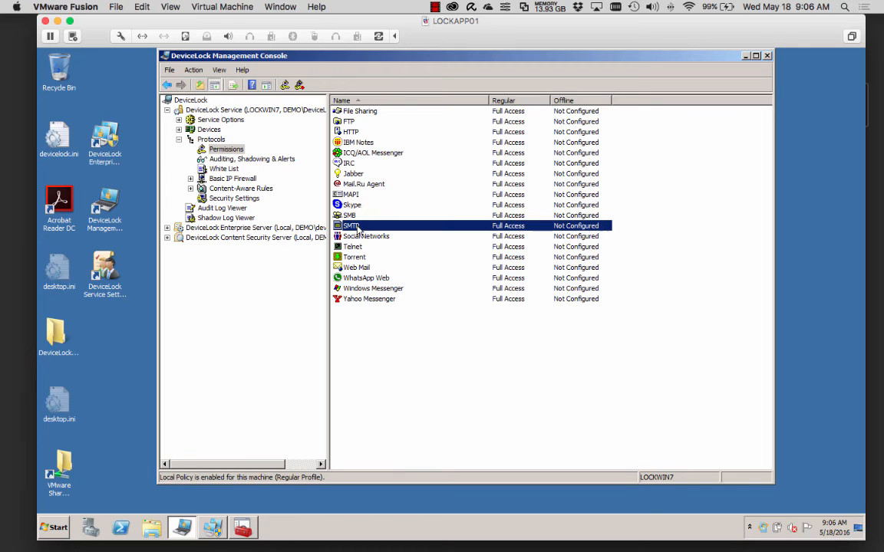
{"action": "left_click", "coordinate": [368, 237]}
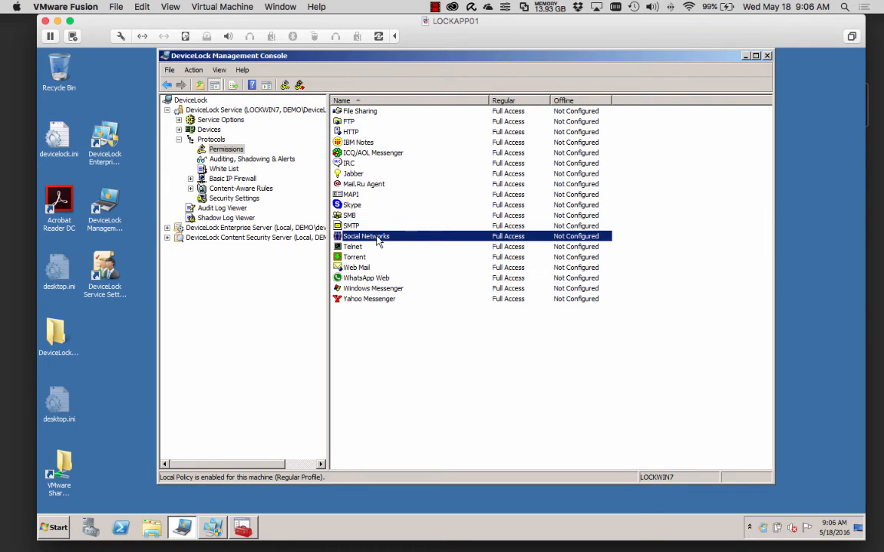
{"action": "left_click", "coordinate": [366, 258]}
{"action": "left_click", "coordinate": [379, 278]}
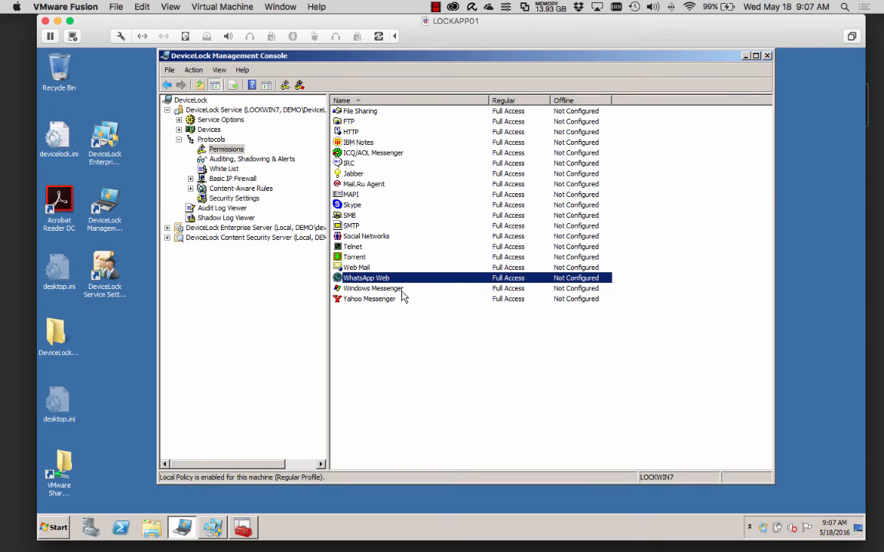
Step: Switch to the LOCKWIN7 virtual machine and bring up the AOL Mail draft with the subject "test"
{"action": "left_click_drag", "start_coordinate": [507, 30], "coordinate": [512, 160]}
{"action": "left_click", "coordinate": [515, 32]}
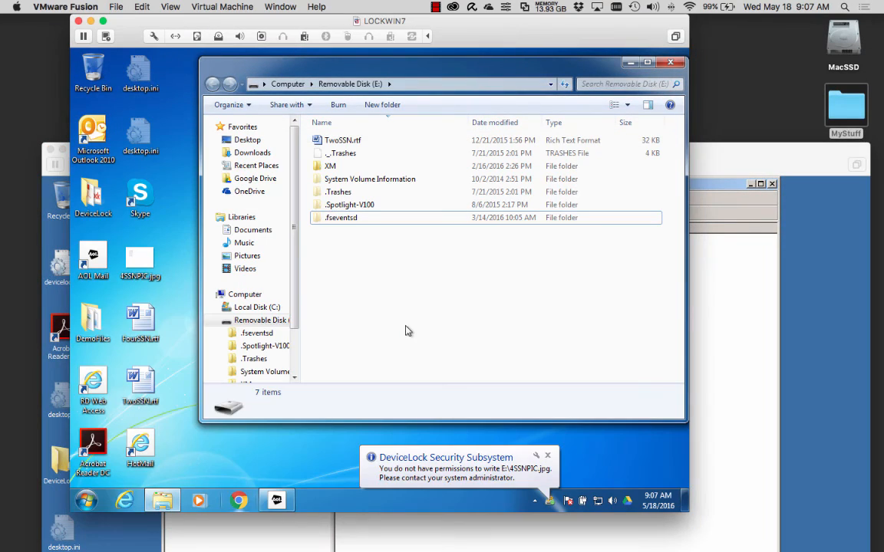
{"action": "left_click", "coordinate": [277, 500]}
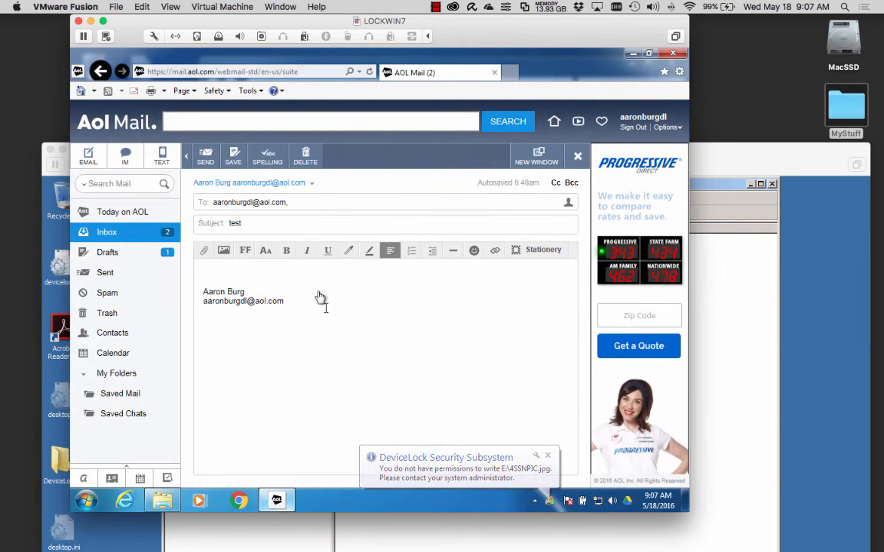
{"action": "left_click", "coordinate": [333, 222]}
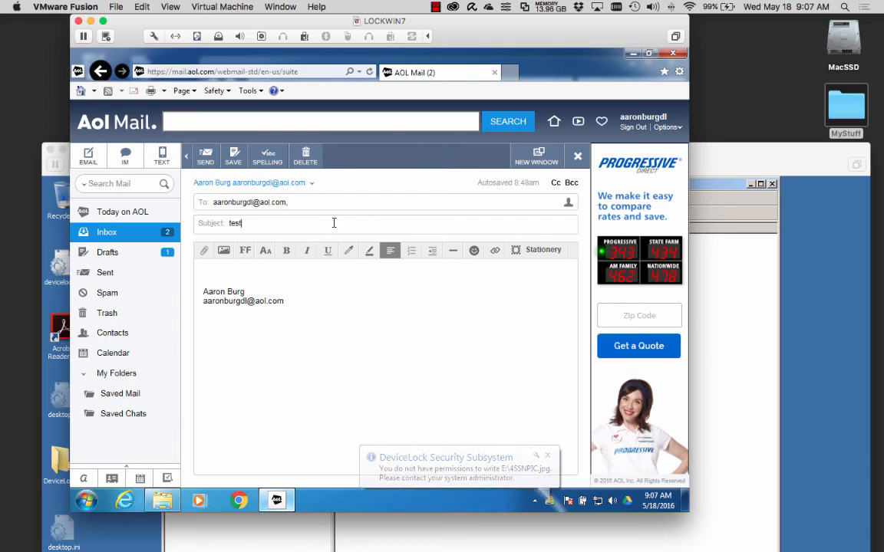
Step: Enter three sample Social Security numbers on separate lines in the message body, try to send the e-mail and dismiss the error
{"action": "left_click", "coordinate": [221, 273]}
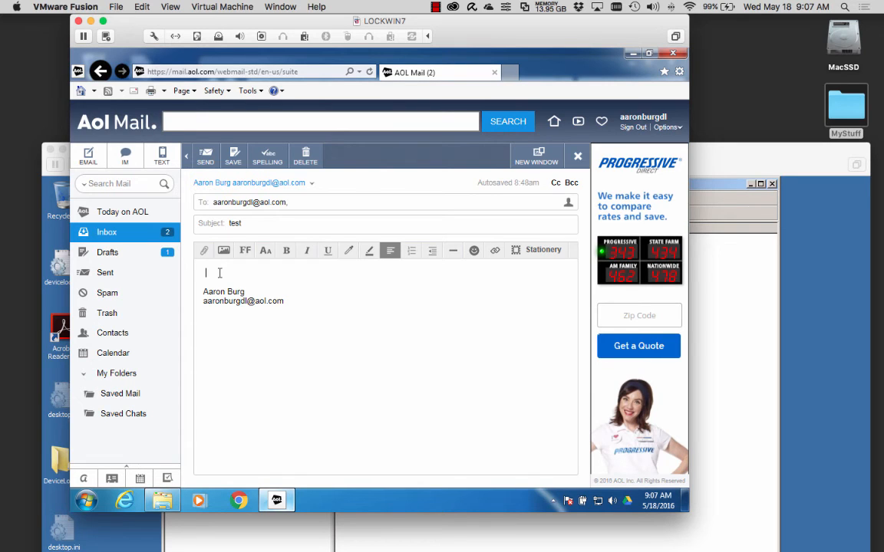
{"action": "type", "text": "555-555-5555"}
{"action": "key", "text": "Return"}
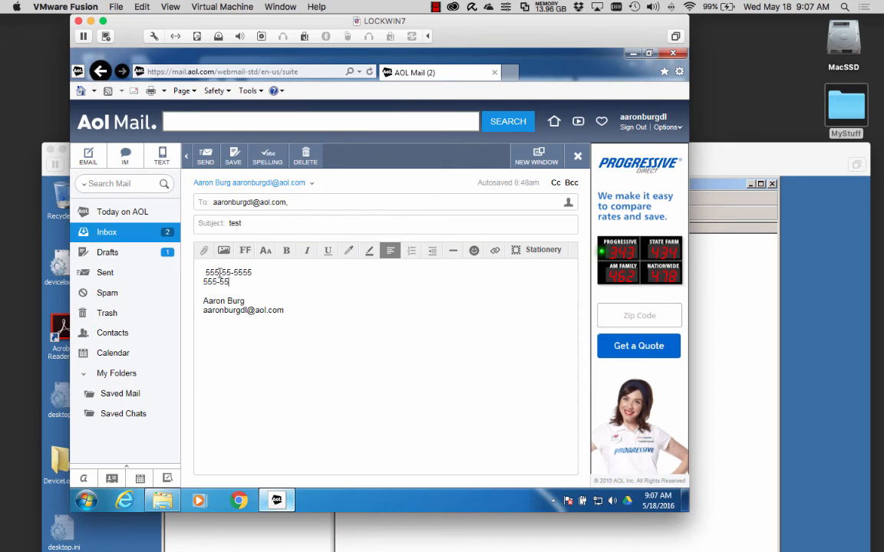
{"action": "type", "text": "555-55-5555"}
{"action": "key", "text": "Return"}
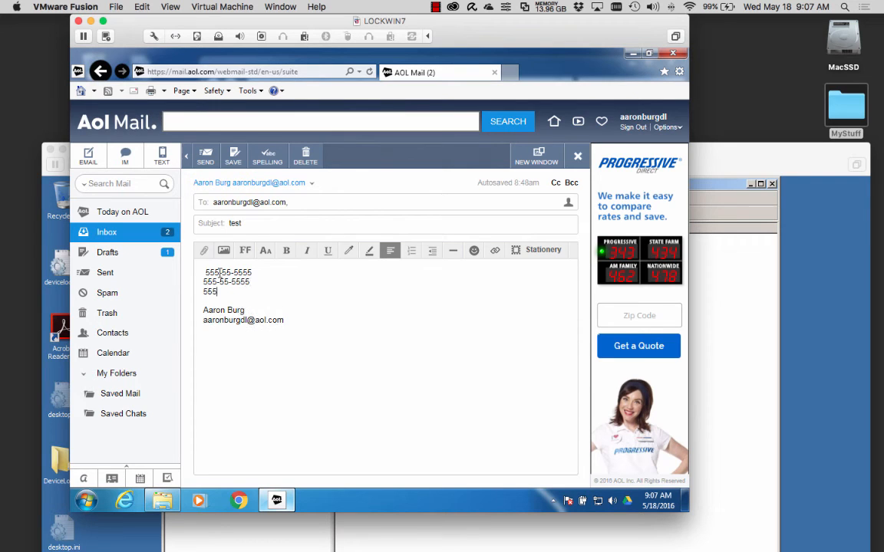
{"action": "type", "text": "555-55-5555"}
{"action": "left_click", "coordinate": [206, 157]}
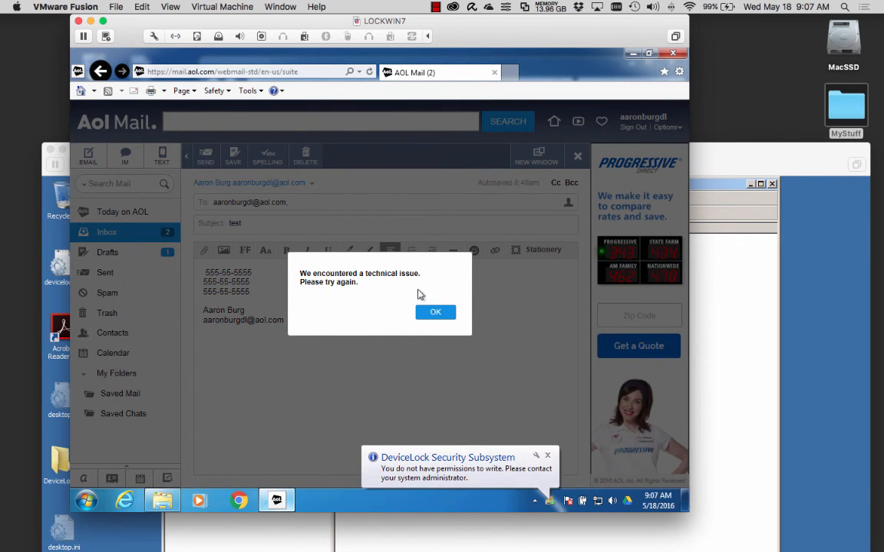
{"action": "left_click", "coordinate": [434, 315]}
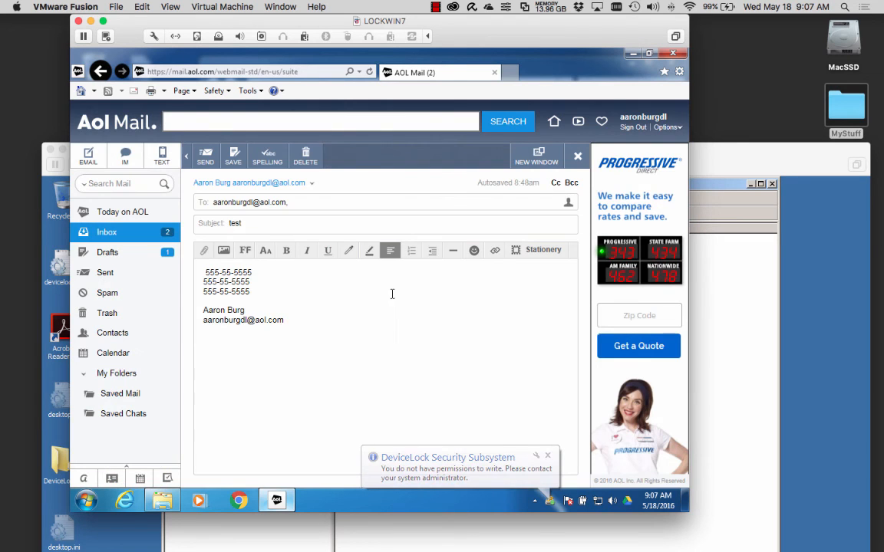
Step: Delete the third sample number from the message body, send the e-mail again and open the inbox
{"action": "left_click_drag", "start_coordinate": [250, 296], "coordinate": [202, 294]}
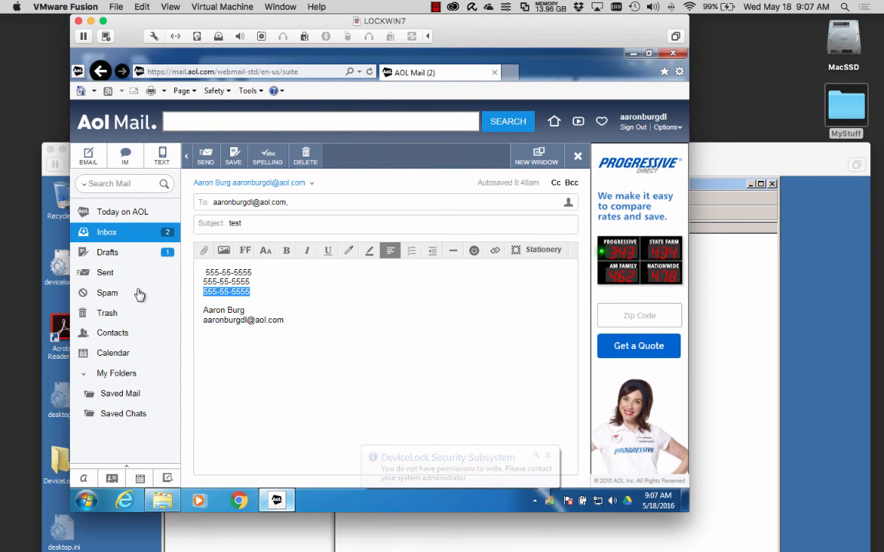
{"action": "key", "text": "BackSpace"}
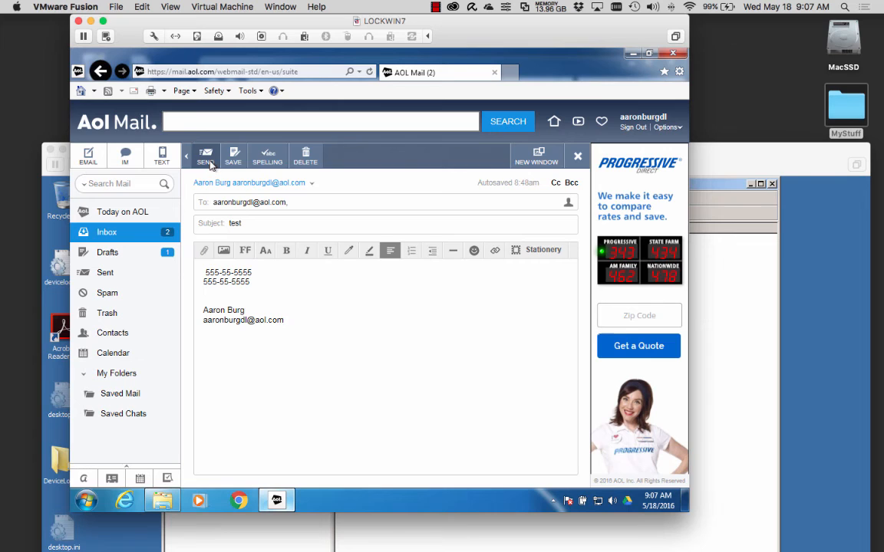
{"action": "left_click", "coordinate": [205, 156]}
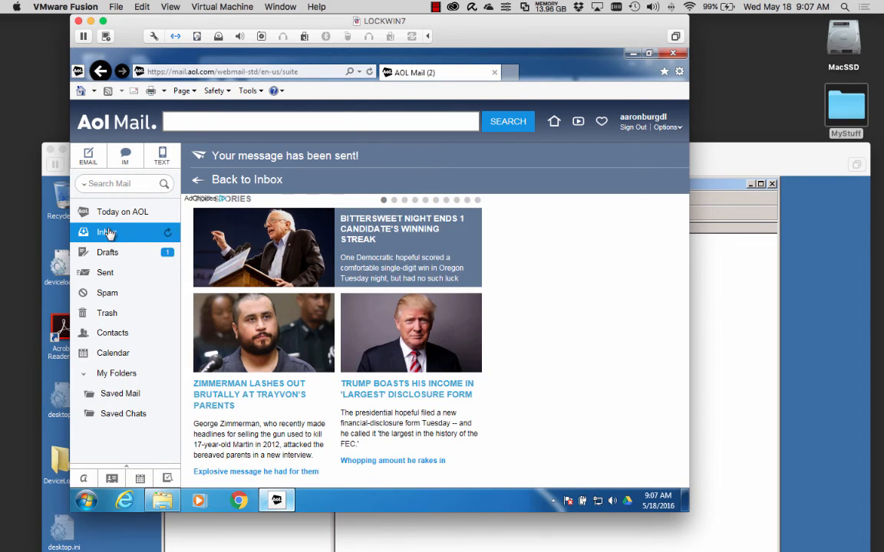
{"action": "left_click", "coordinate": [110, 232]}
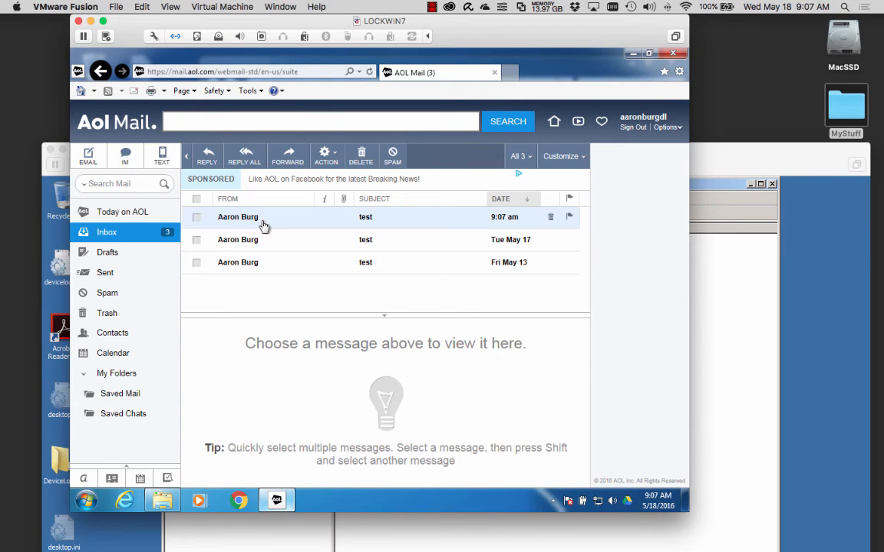
Step: Switch back to LOCKAPP01 and display the refreshed audit log of the LOCKWIN7 service
{"action": "left_click", "coordinate": [762, 182]}
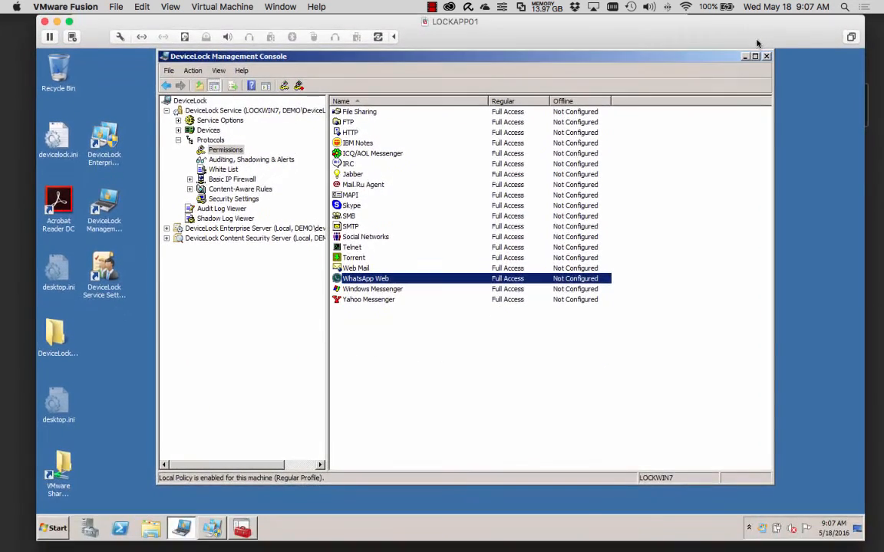
{"action": "left_click", "coordinate": [222, 207]}
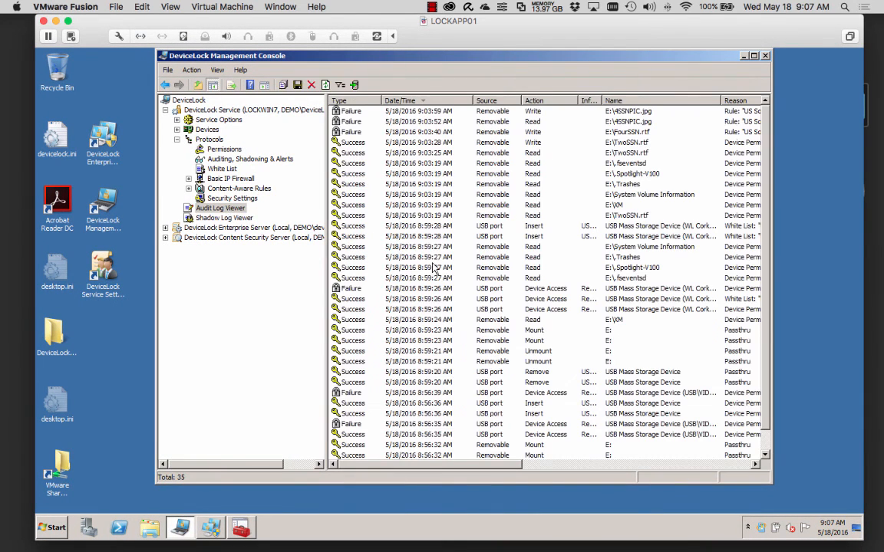
{"action": "left_click", "coordinate": [422, 217]}
{"action": "key", "text": "F5"}
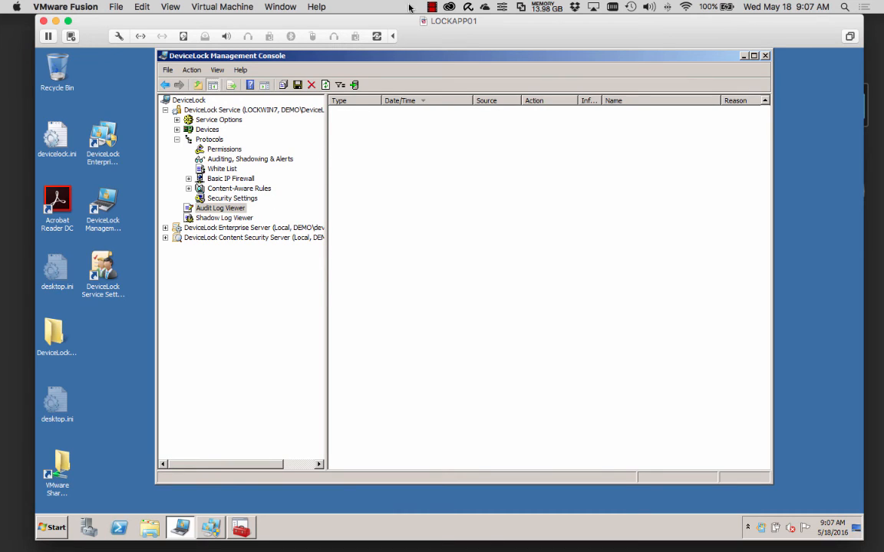
{"action": "left_click", "coordinate": [432, 8]}
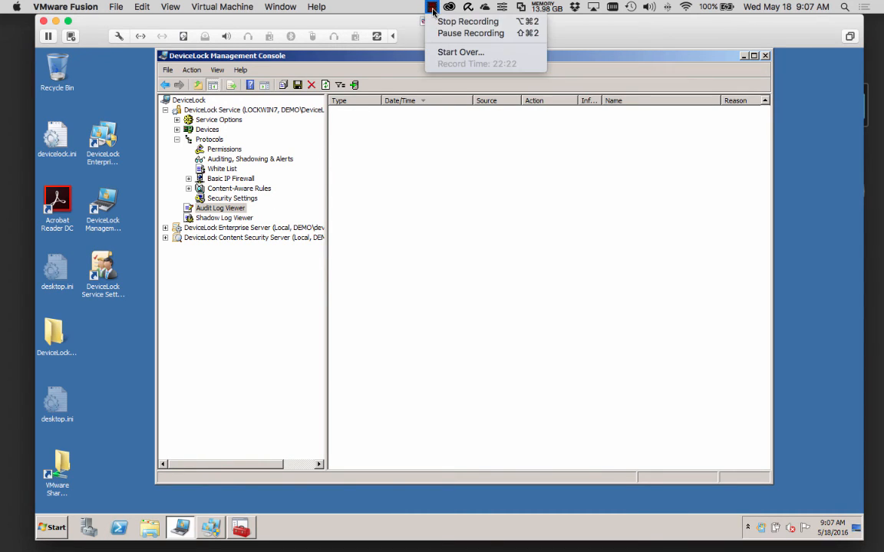
{"action": "left_click", "coordinate": [405, 31]}
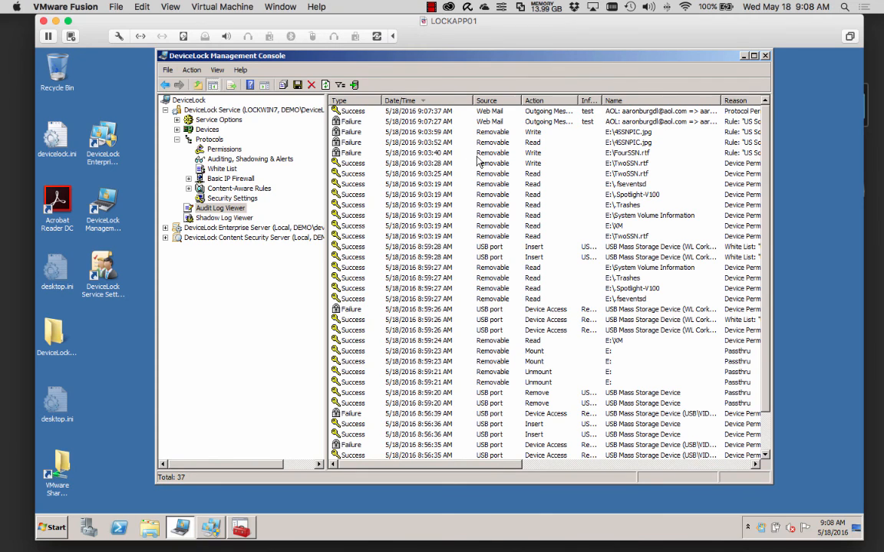
Step: Select the failed Web Mail entry in the audit log and examine its reason, user and message details
{"action": "left_click", "coordinate": [402, 122]}
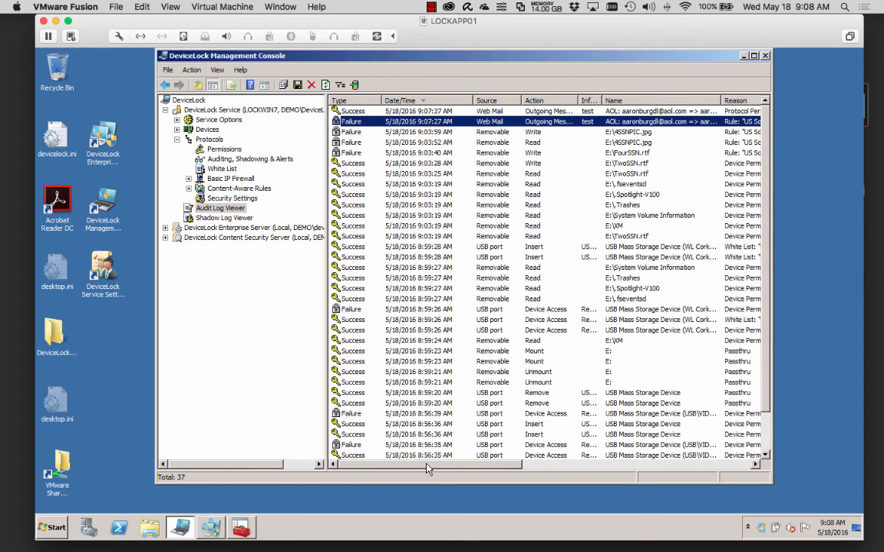
{"action": "left_click_drag", "start_coordinate": [428, 464], "coordinate": [550, 464]}
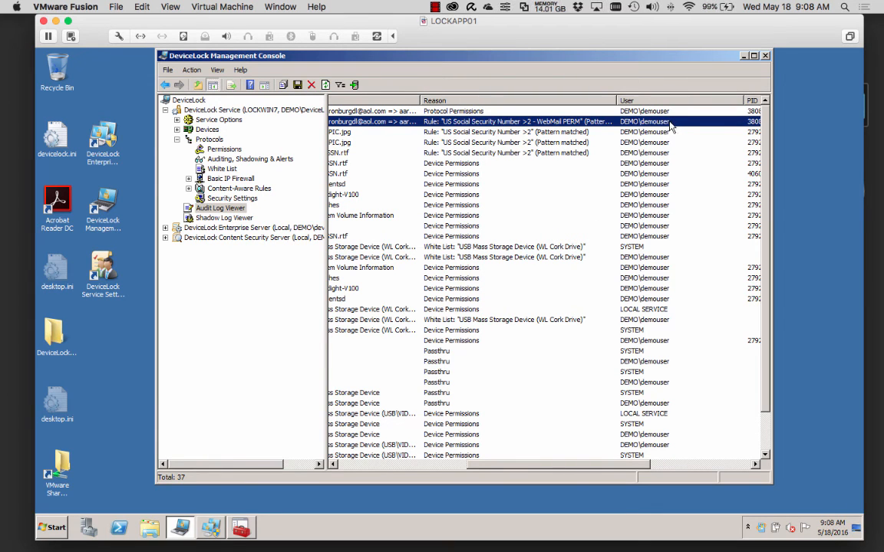
{"action": "left_click_drag", "start_coordinate": [603, 465], "coordinate": [521, 430]}
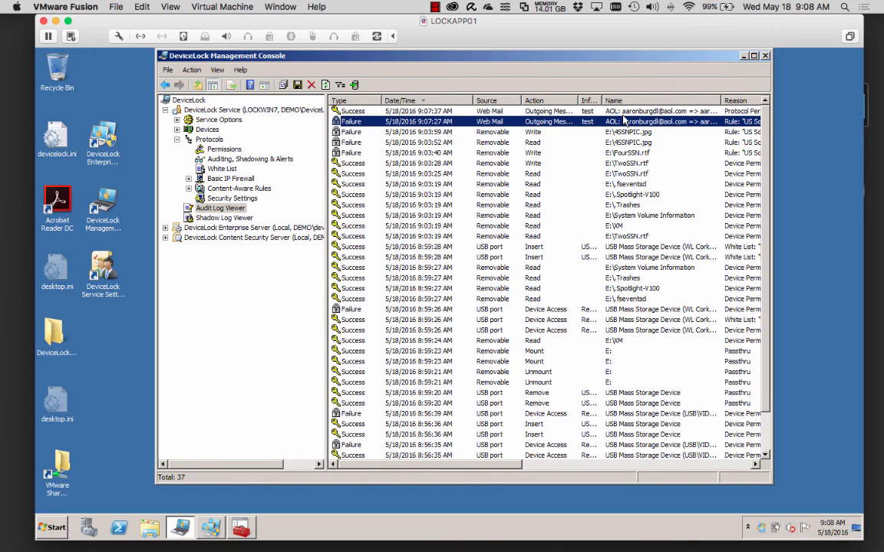
Step: Display the shadow log collected by the DeviceLock Enterprise Server
{"action": "left_click", "coordinate": [354, 85]}
{"action": "left_click", "coordinate": [165, 227]}
{"action": "left_click", "coordinate": [223, 257]}
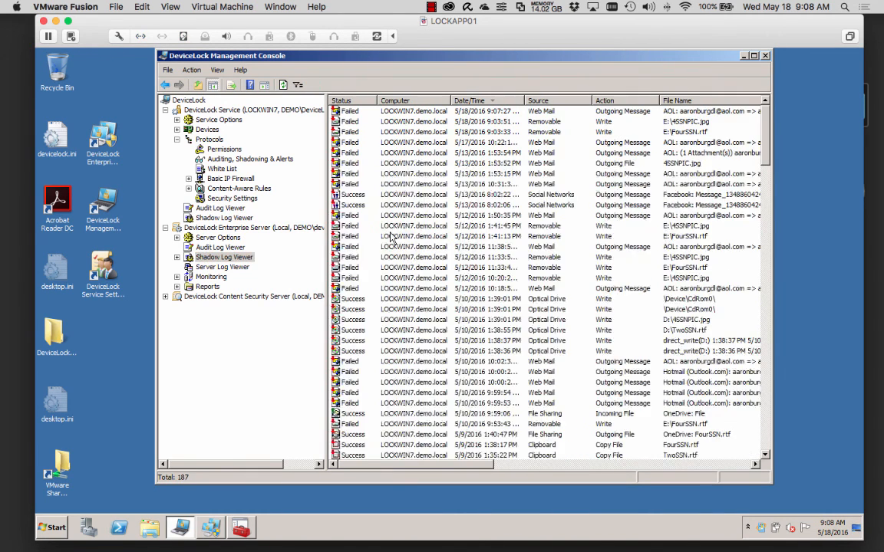
Step: View the captured content of the newest failed Web Mail entry, highlight the sample Social Security numbers and close the viewer
{"action": "left_click", "coordinate": [466, 113]}
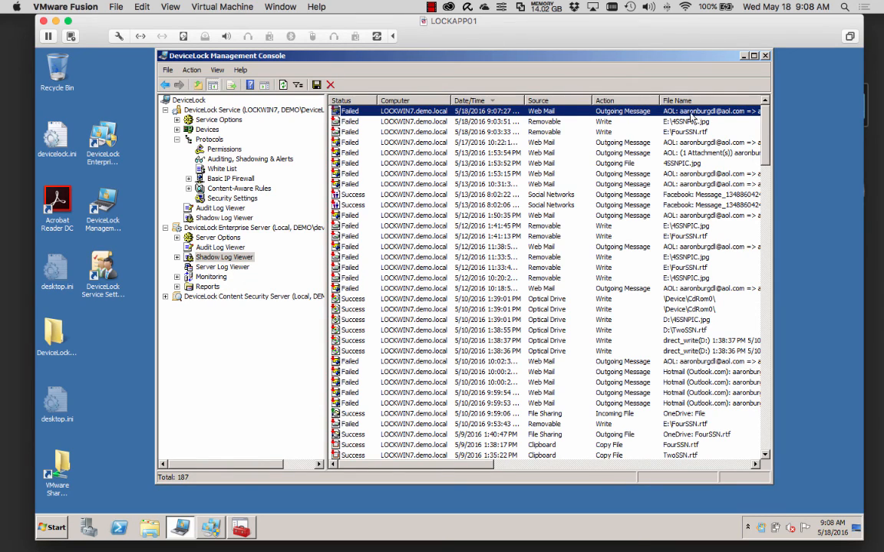
{"action": "right_click", "coordinate": [496, 113]}
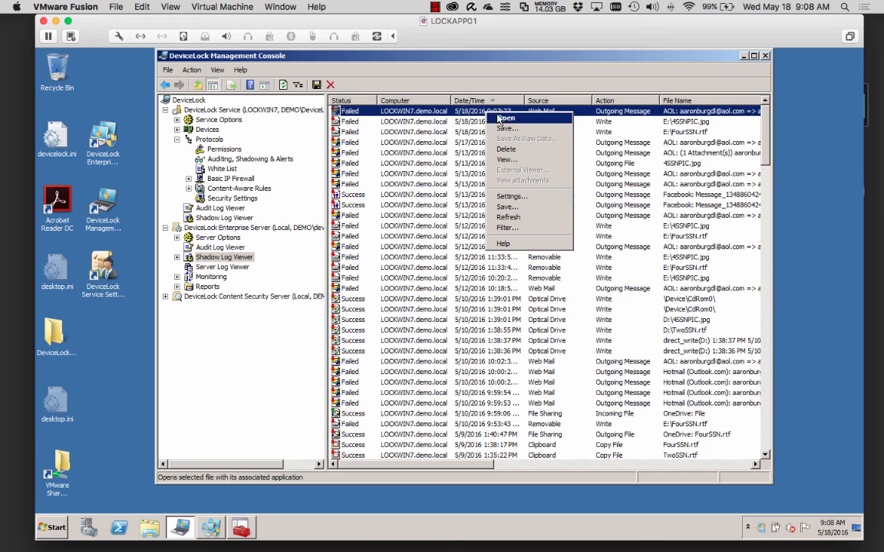
{"action": "left_click", "coordinate": [507, 159]}
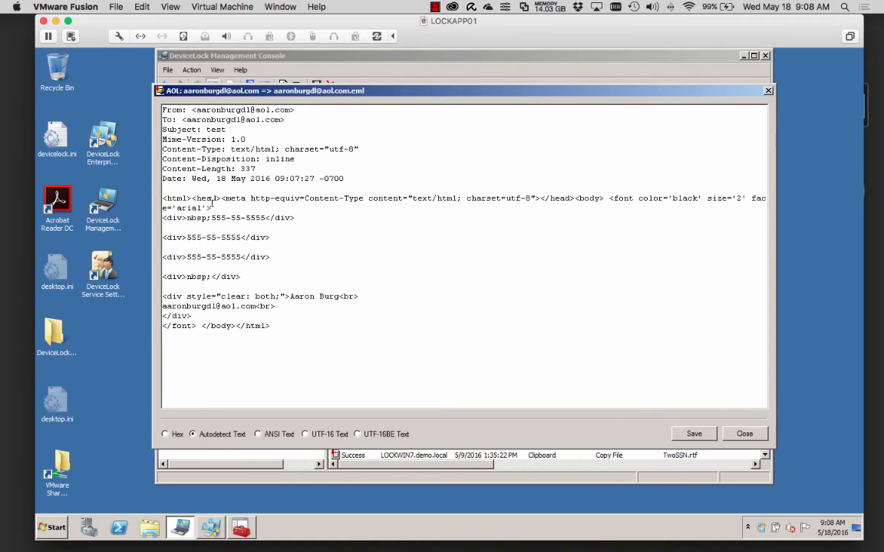
{"action": "left_click_drag", "start_coordinate": [183, 237], "coordinate": [256, 257]}
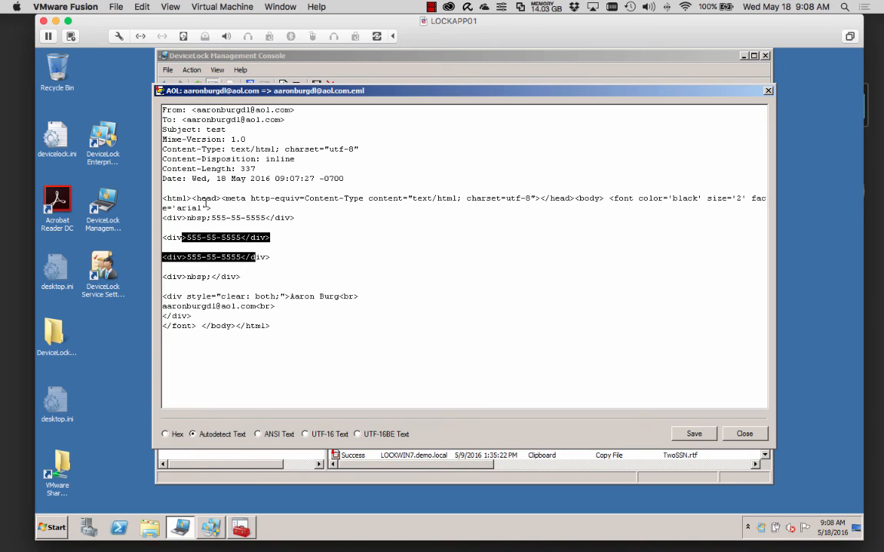
{"action": "left_click", "coordinate": [738, 433]}
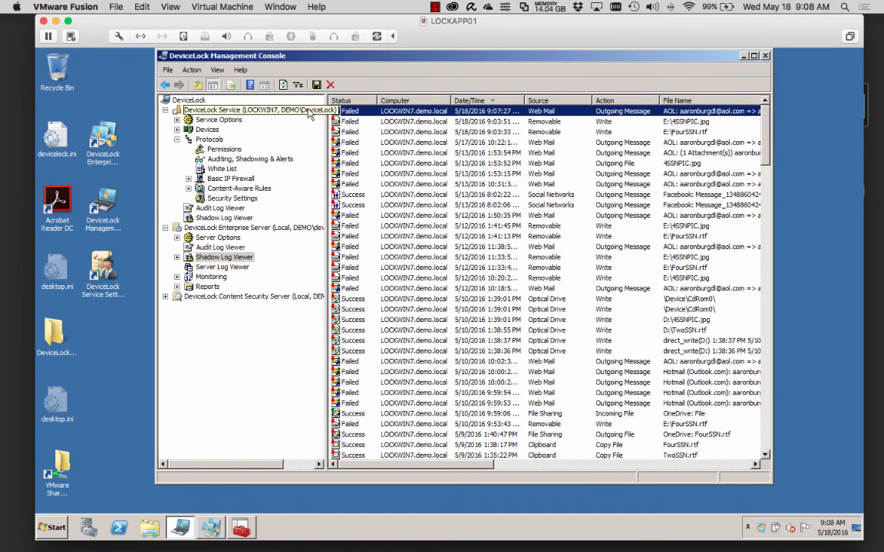
Step: Examine the shadow log filter criteria with the filter enabled, and cancel without applying it
{"action": "left_click", "coordinate": [299, 86]}
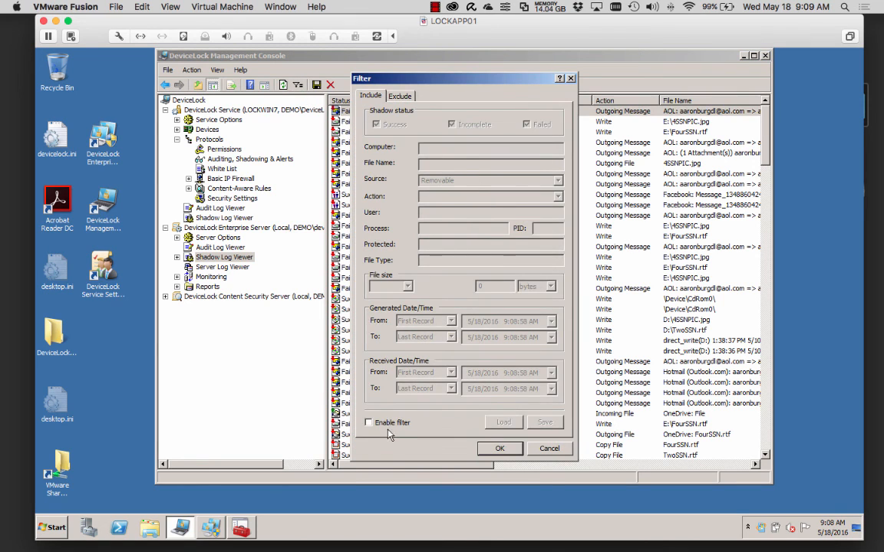
{"action": "left_click", "coordinate": [388, 429]}
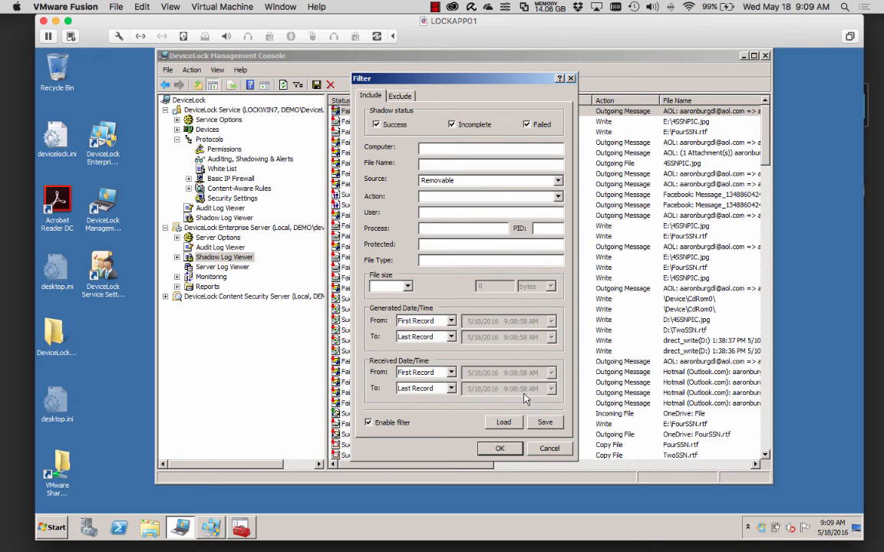
{"action": "left_click", "coordinate": [549, 449]}
Step: Check the file formats for saving the shadow log, choose Text (Tab Delimited), and cancel the save
{"action": "right_click", "coordinate": [220, 259]}
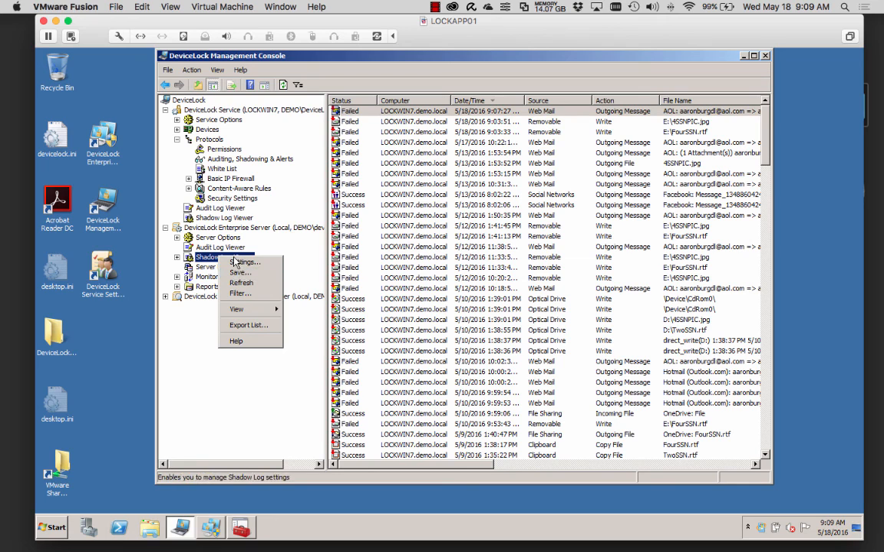
{"action": "left_click", "coordinate": [238, 273]}
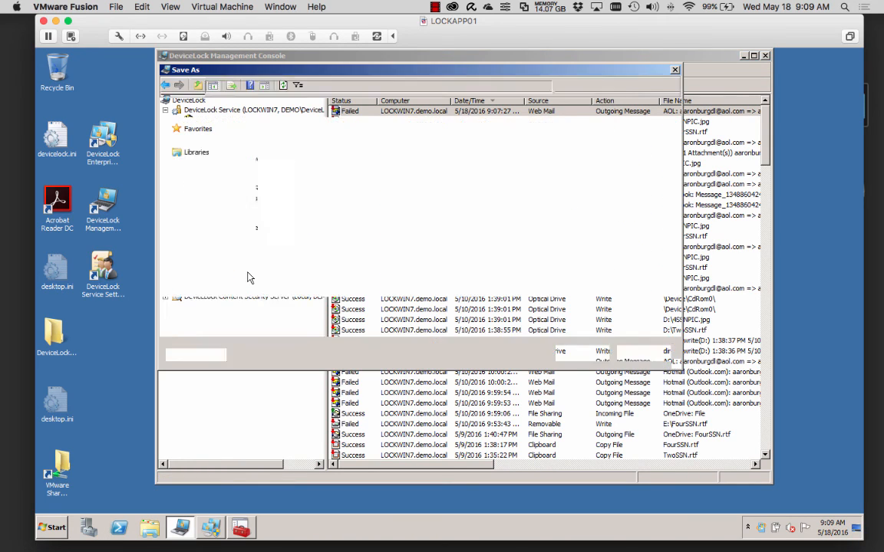
{"action": "left_click", "coordinate": [412, 323]}
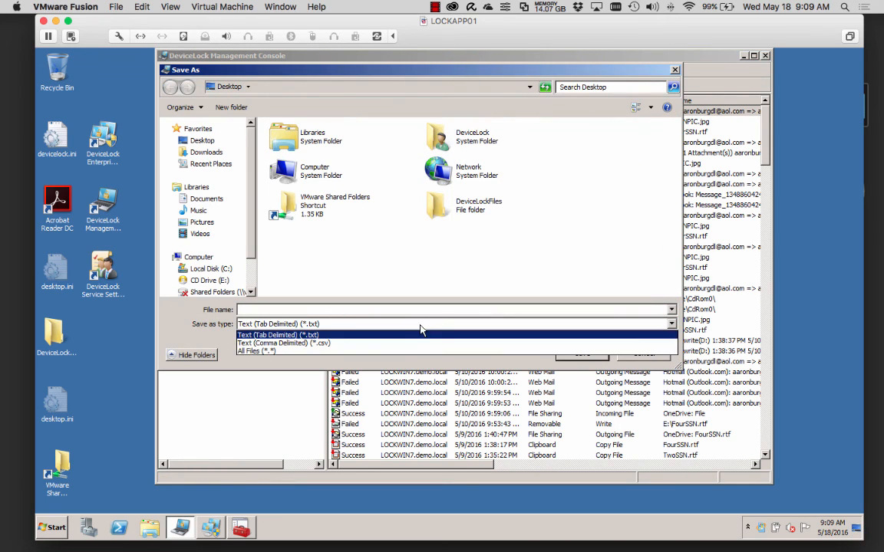
{"action": "left_click", "coordinate": [430, 335]}
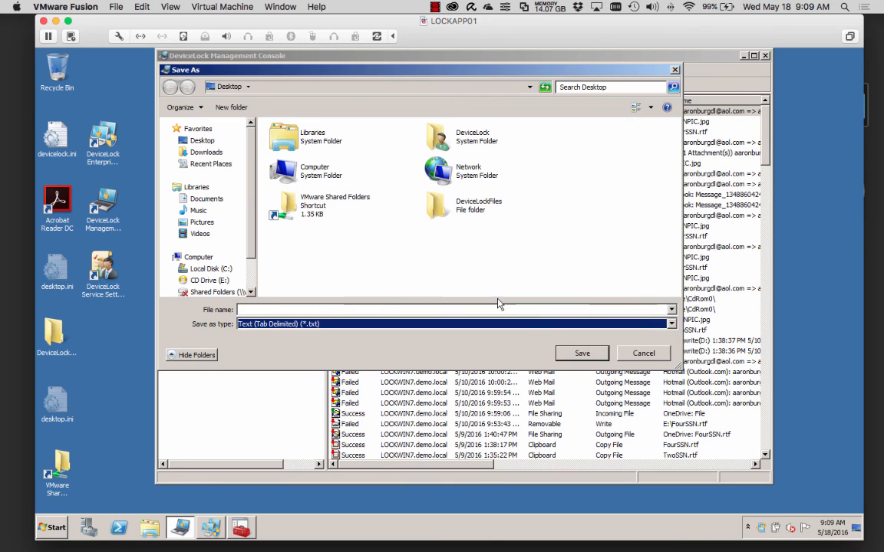
{"action": "left_click", "coordinate": [657, 358]}
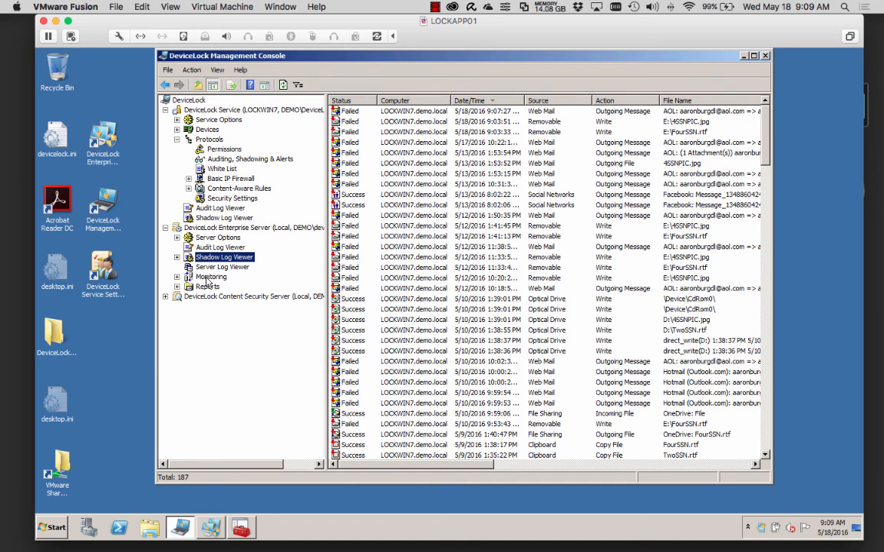
Step: Browse the Enterprise Server's audit log reports, including Allowed & Denied access requests per channel, Top active computers and DeviceLock Service versions
{"action": "left_click", "coordinate": [178, 287]}
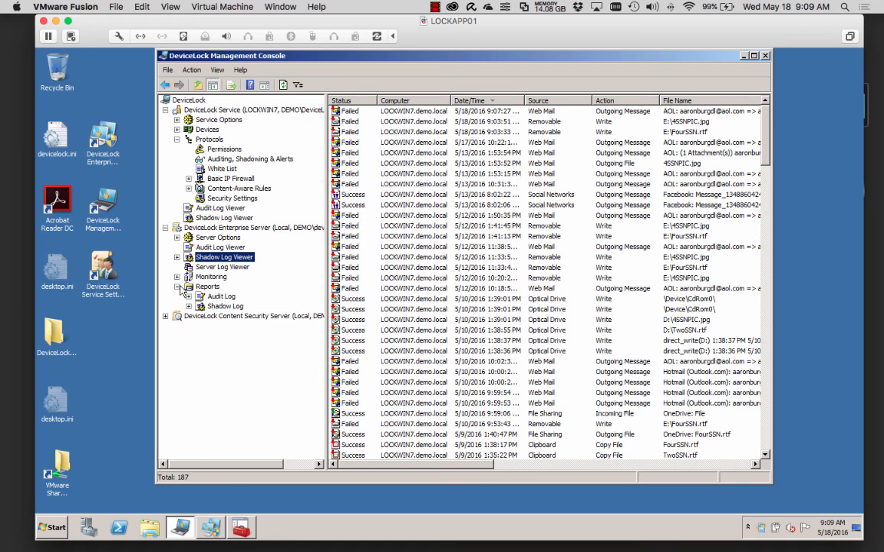
{"action": "left_click", "coordinate": [220, 297]}
{"action": "left_click", "coordinate": [188, 299]}
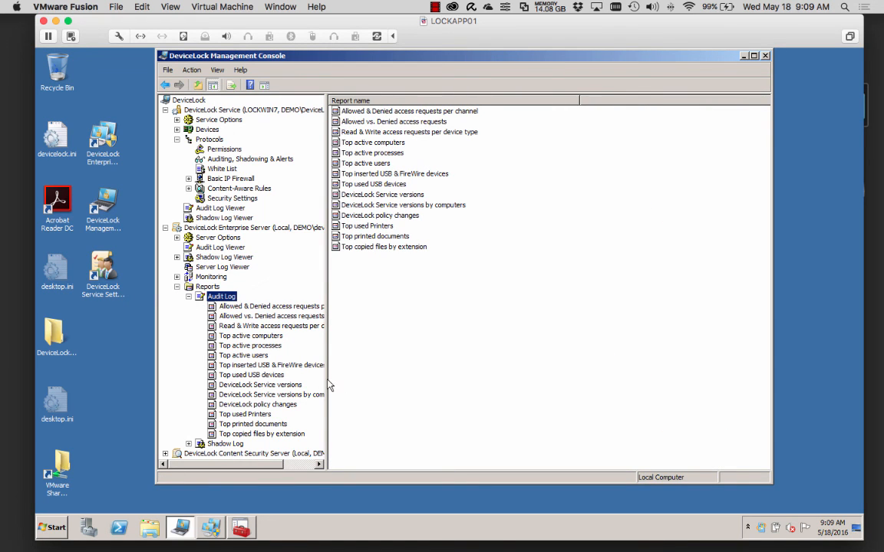
{"action": "left_click_drag", "start_coordinate": [326, 379], "coordinate": [385, 376]}
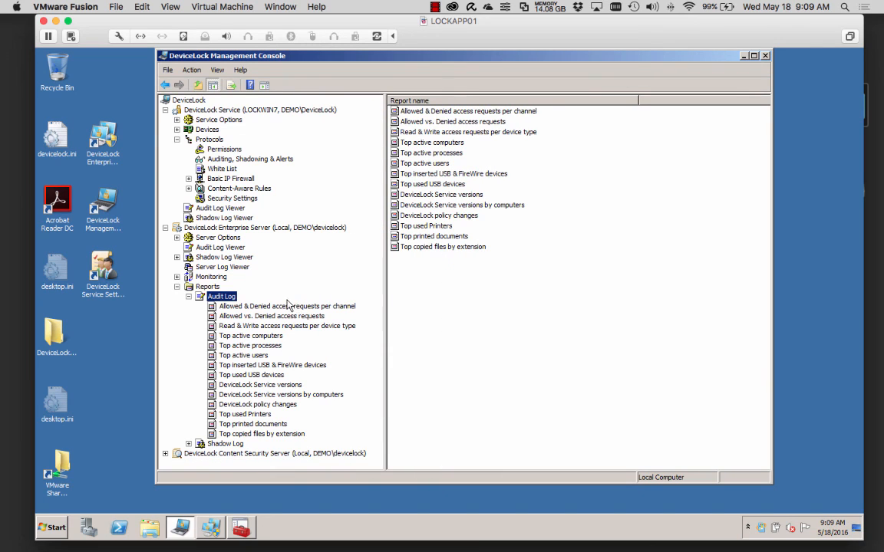
{"action": "left_click", "coordinate": [283, 308]}
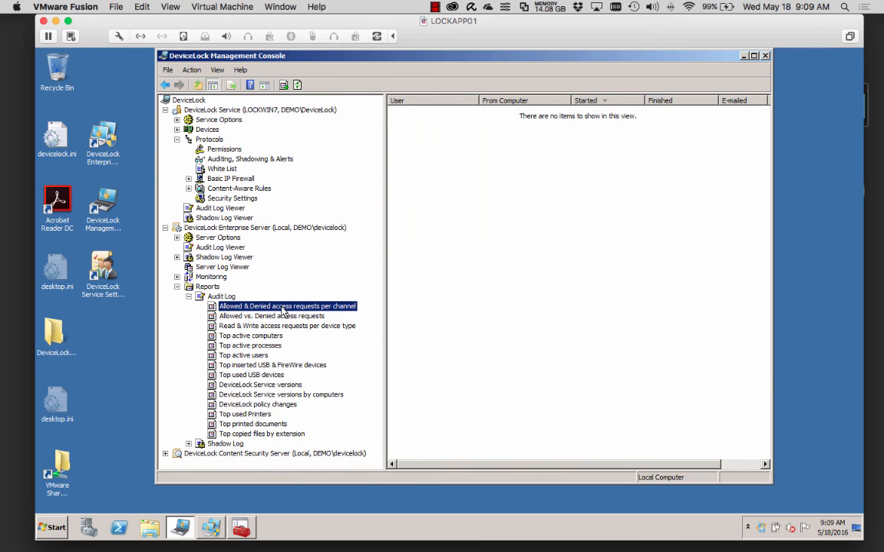
{"action": "left_click", "coordinate": [249, 336]}
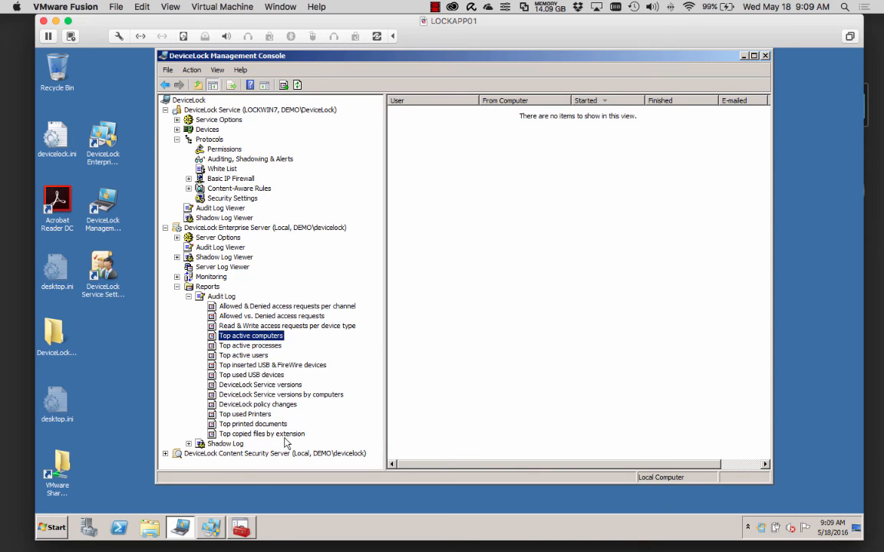
{"action": "left_click", "coordinate": [265, 385]}
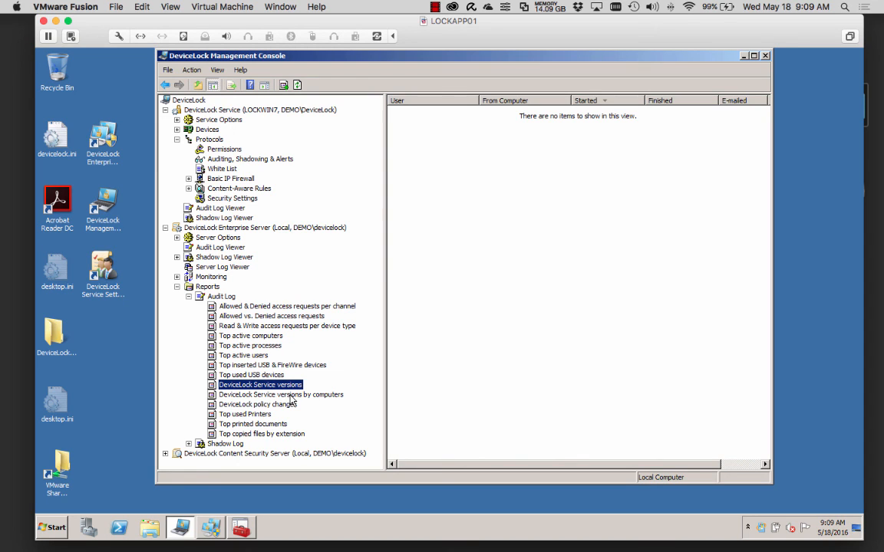
{"action": "left_click", "coordinate": [188, 296]}
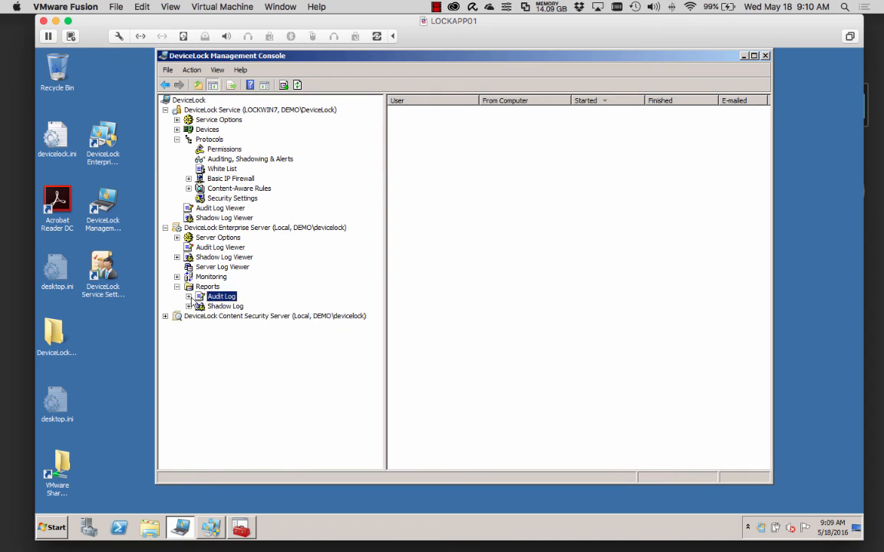
Step: Examine the 2/12/2013 HTML report of allowed and denied access requests per channel in the DeviceLockFiles desktop folder, and close both windows
{"action": "double_click", "coordinate": [55, 335]}
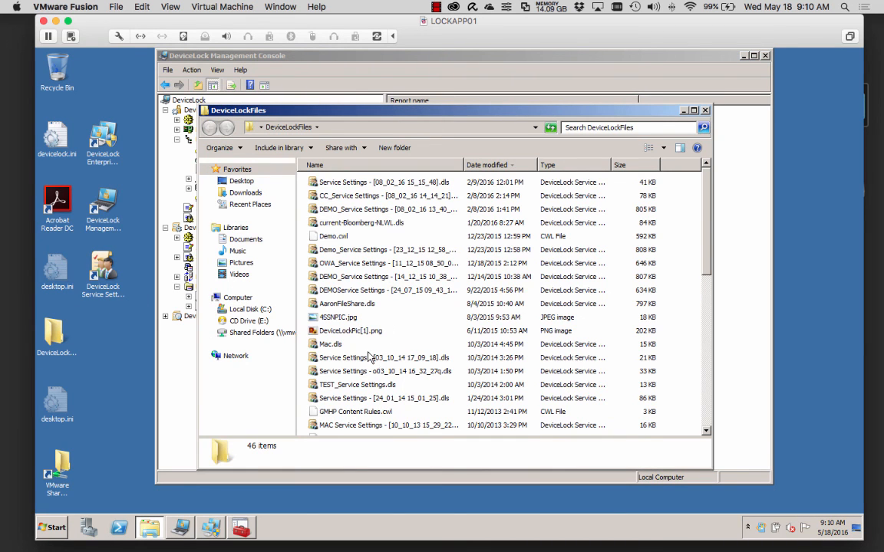
{"action": "scroll", "coordinate": [337, 336], "scroll_direction": "down", "scroll_amount": 3}
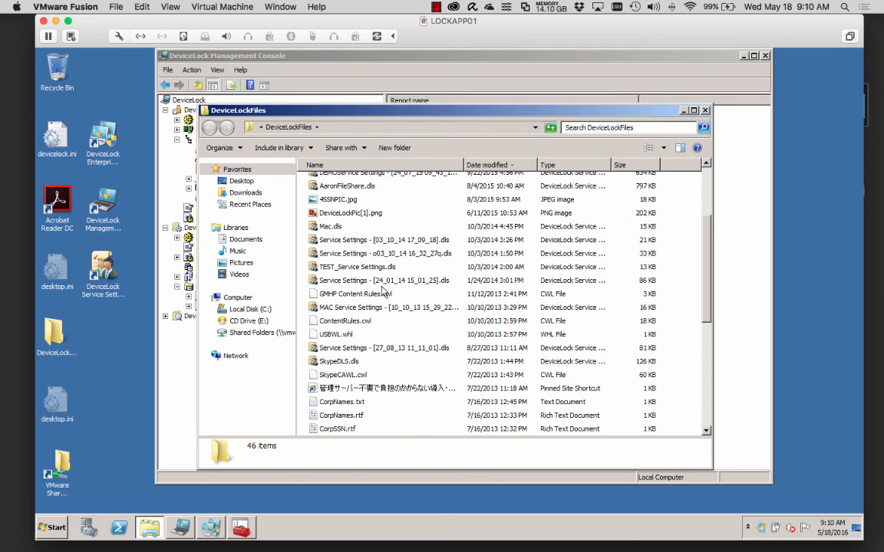
{"action": "scroll", "coordinate": [384, 313], "scroll_direction": "down", "scroll_amount": 2}
{"action": "scroll", "coordinate": [383, 318], "scroll_direction": "down", "scroll_amount": 4}
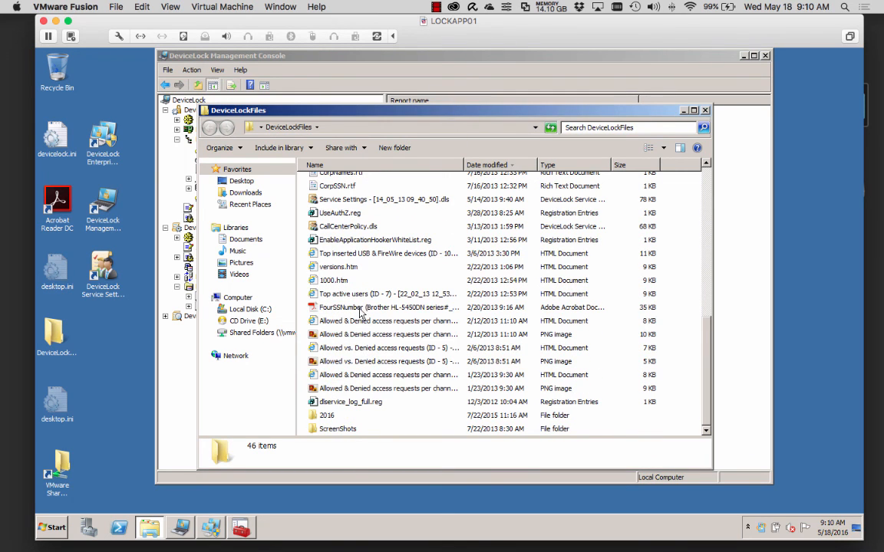
{"action": "left_click", "coordinate": [359, 322]}
{"action": "double_click", "coordinate": [359, 322]}
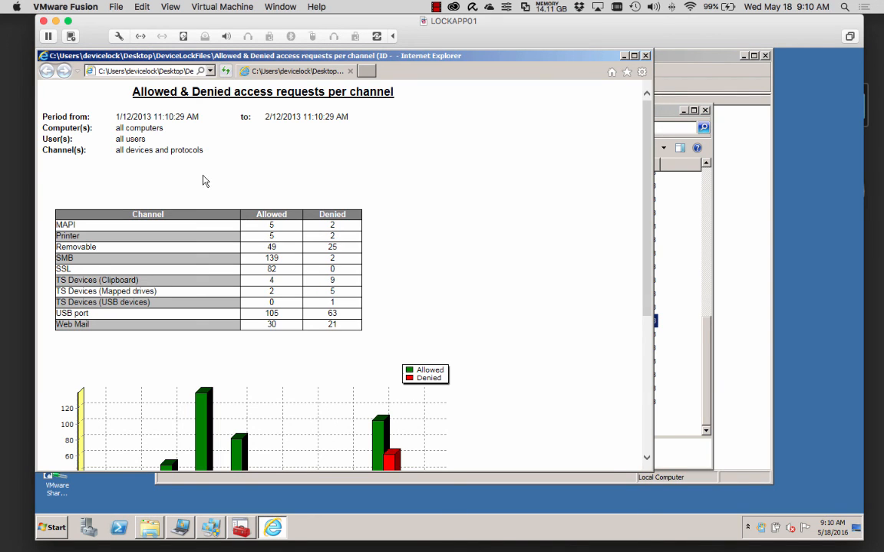
{"action": "scroll", "coordinate": [580, 203], "scroll_direction": "down", "scroll_amount": 3}
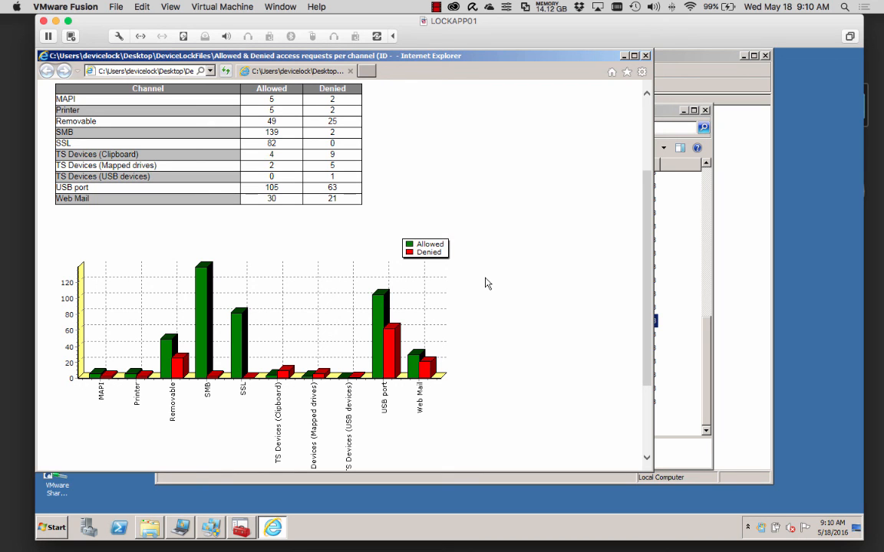
{"action": "left_click", "coordinate": [646, 57]}
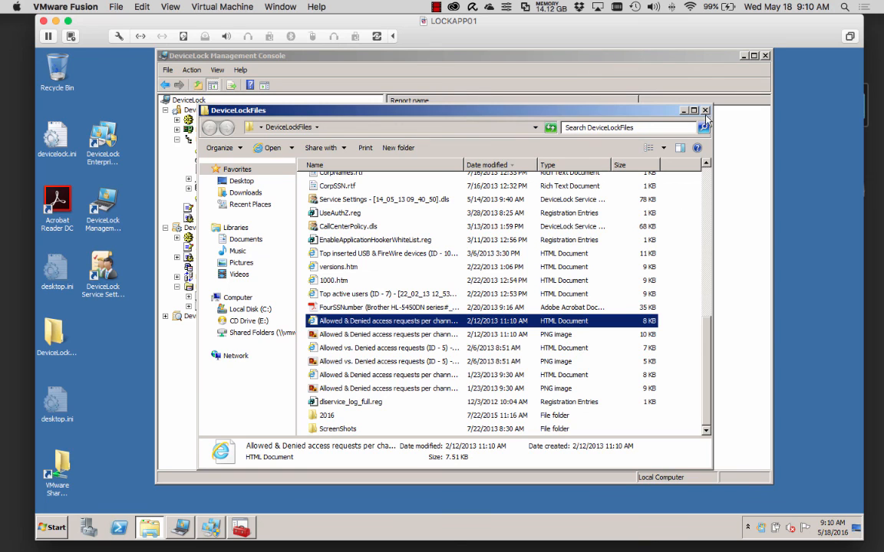
{"action": "left_click", "coordinate": [705, 111]}
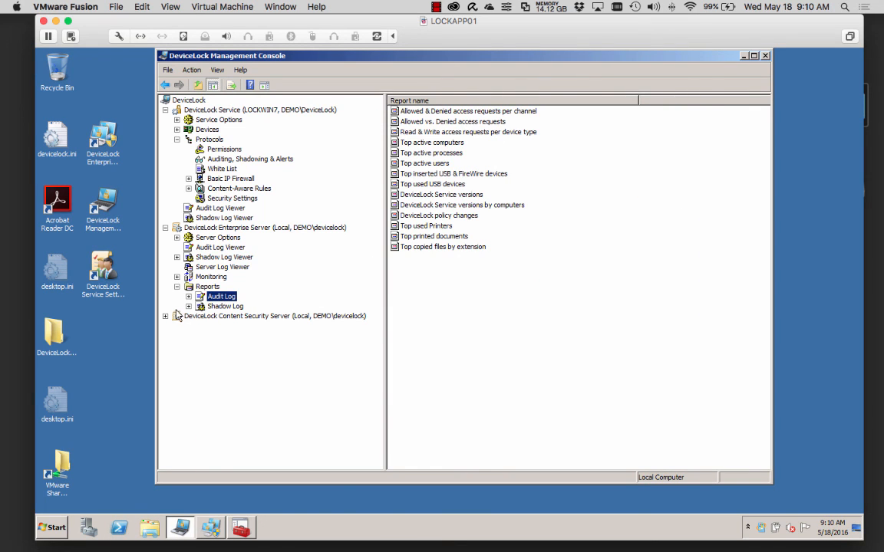
Step: Collapse the reports and run a search for the sample Social Security number on the Content Security Server's search page
{"action": "left_click", "coordinate": [177, 286]}
{"action": "left_click", "coordinate": [165, 297]}
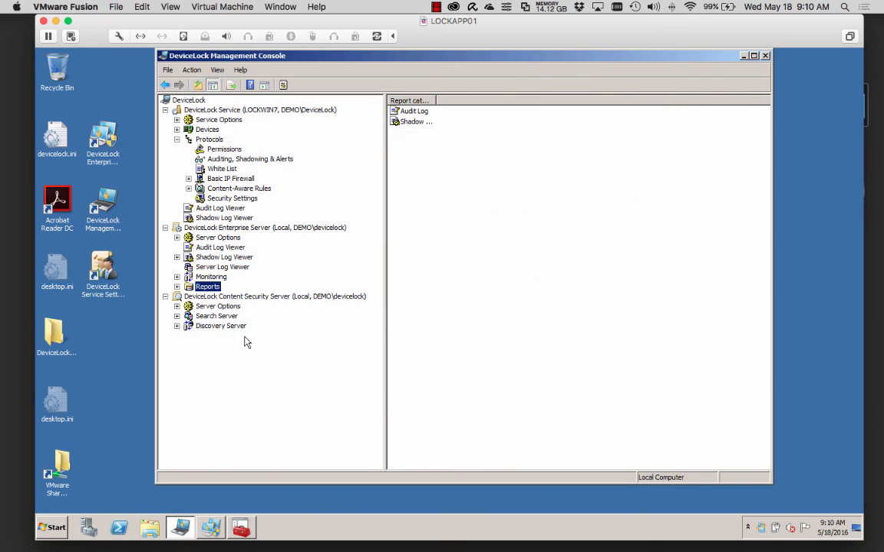
{"action": "left_click", "coordinate": [181, 317]}
{"action": "left_click", "coordinate": [176, 316]}
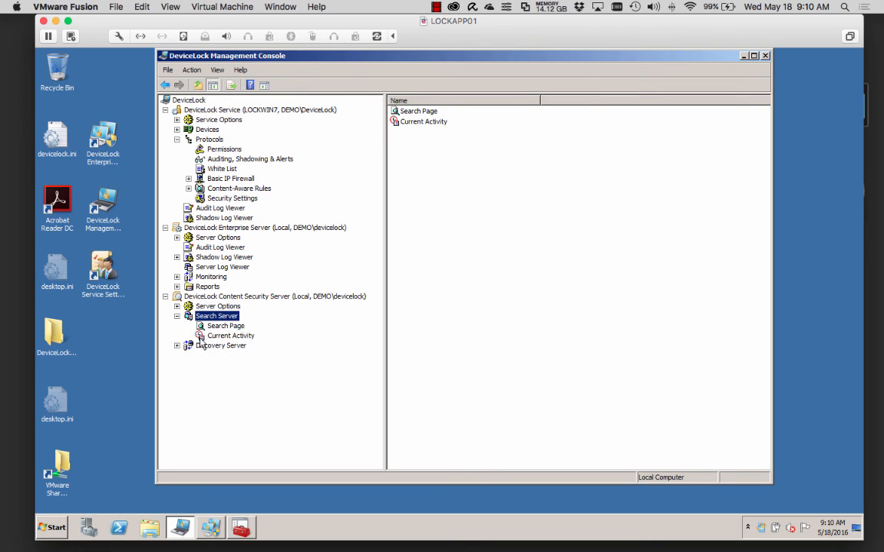
{"action": "left_click", "coordinate": [225, 326]}
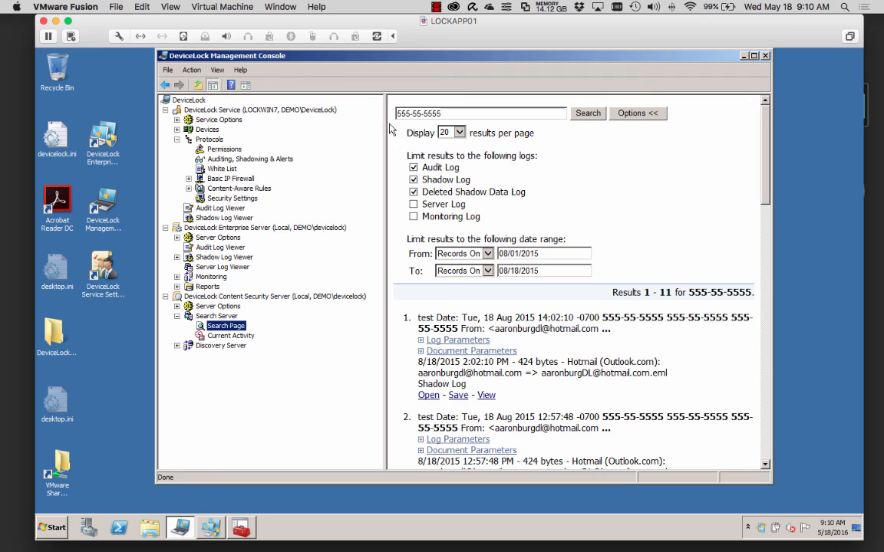
{"action": "left_click", "coordinate": [594, 113]}
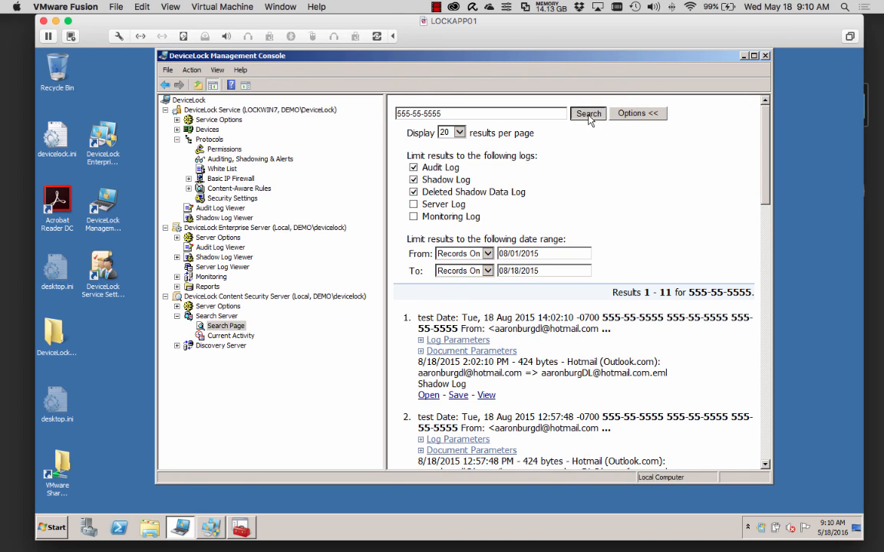
Step: Examine the log parameters and document parameters of the first search result, and collapse the Content Security Server
{"action": "scroll", "coordinate": [499, 303], "scroll_direction": "down", "scroll_amount": 3}
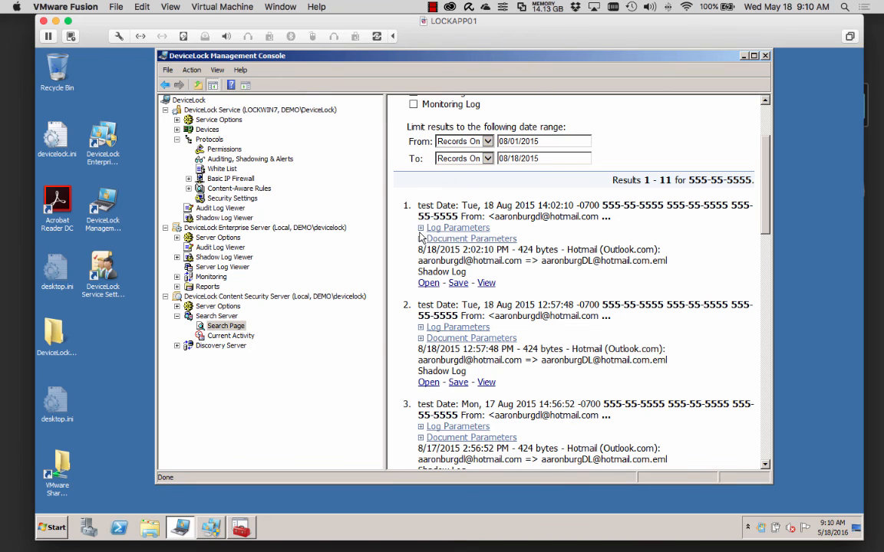
{"action": "left_click", "coordinate": [421, 229]}
{"action": "scroll", "coordinate": [449, 283], "scroll_direction": "down", "scroll_amount": 4}
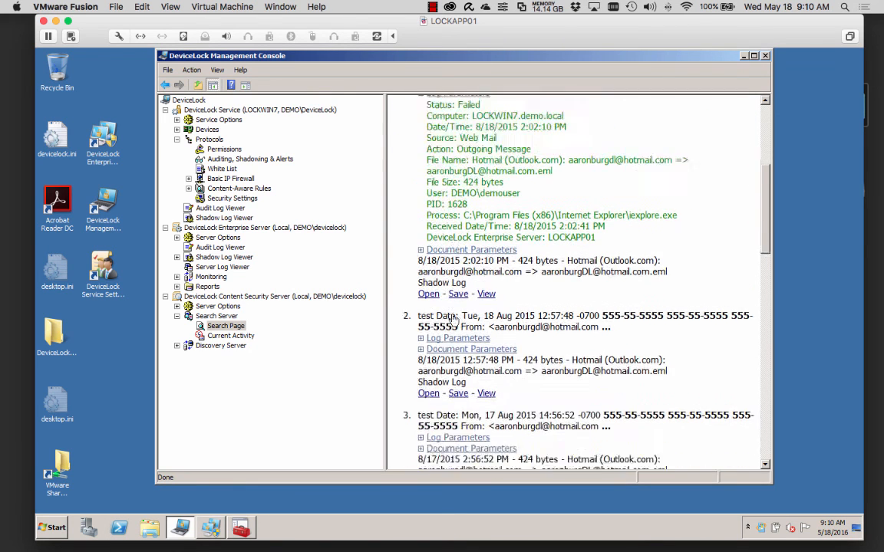
{"action": "left_click", "coordinate": [470, 217]}
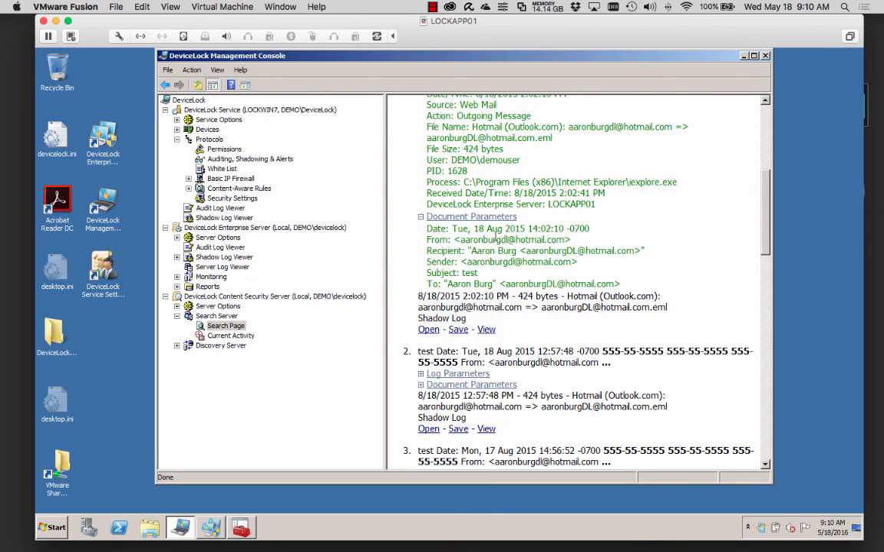
{"action": "left_click", "coordinate": [165, 296]}
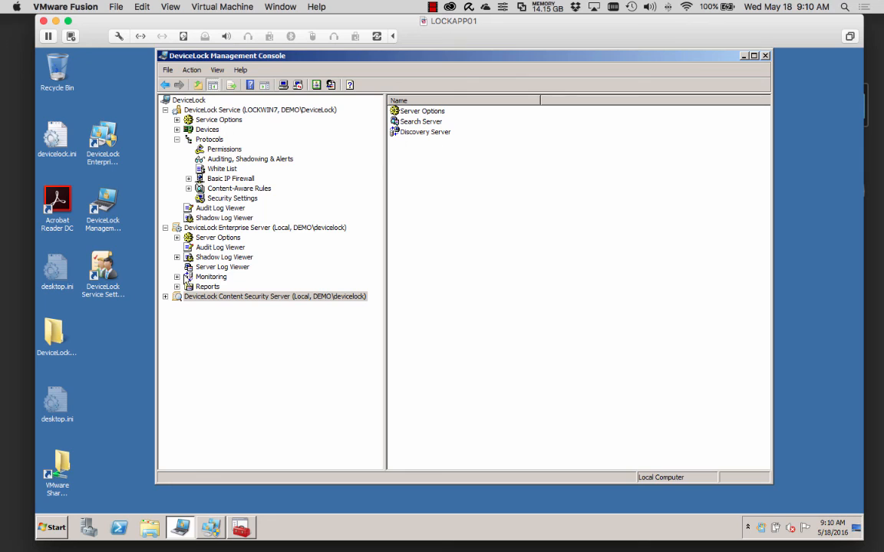
{"action": "left_click", "coordinate": [433, 6]}
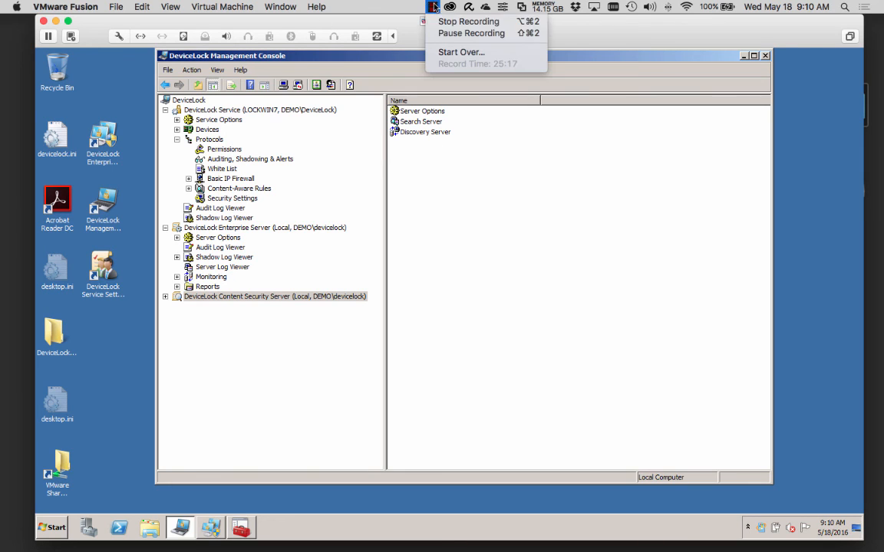